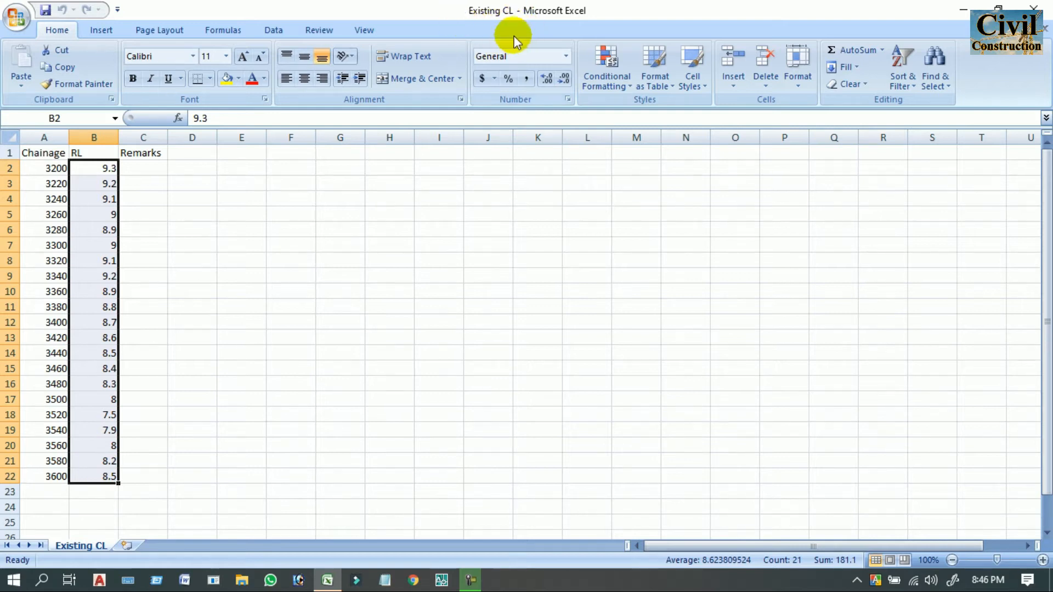
Start saving a copy of the Existing CL sheet in another format to the Desktop, with the file name Existing CL-1
click(253, 322)
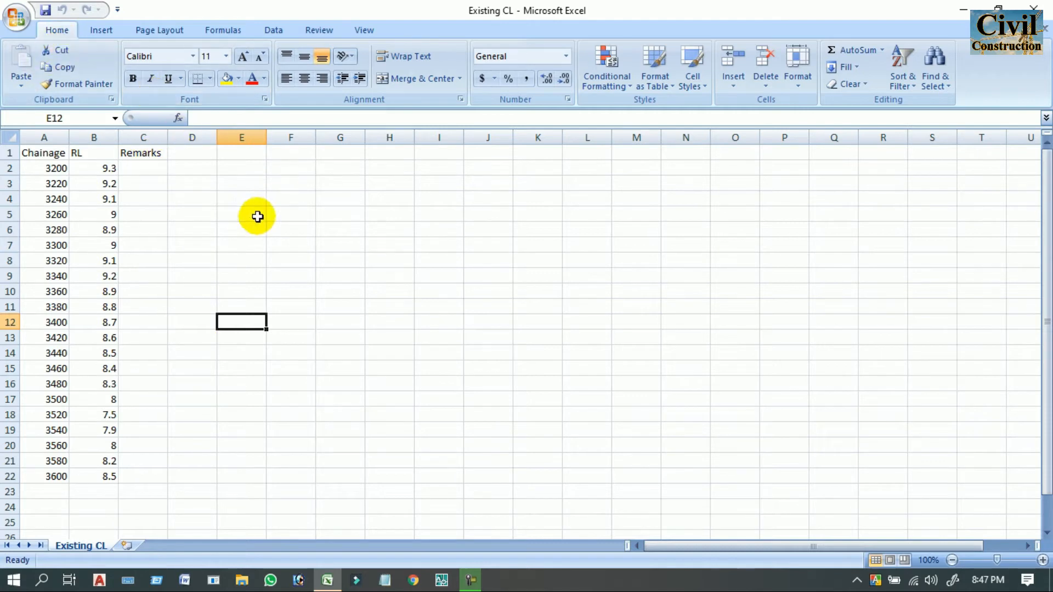
click(16, 19)
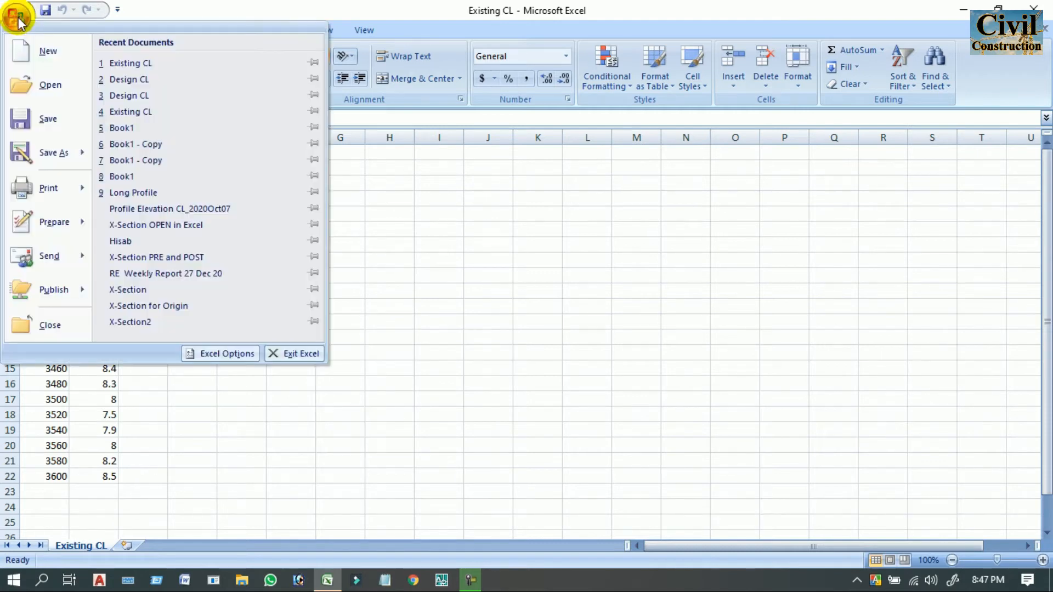
mouse_move(70, 150)
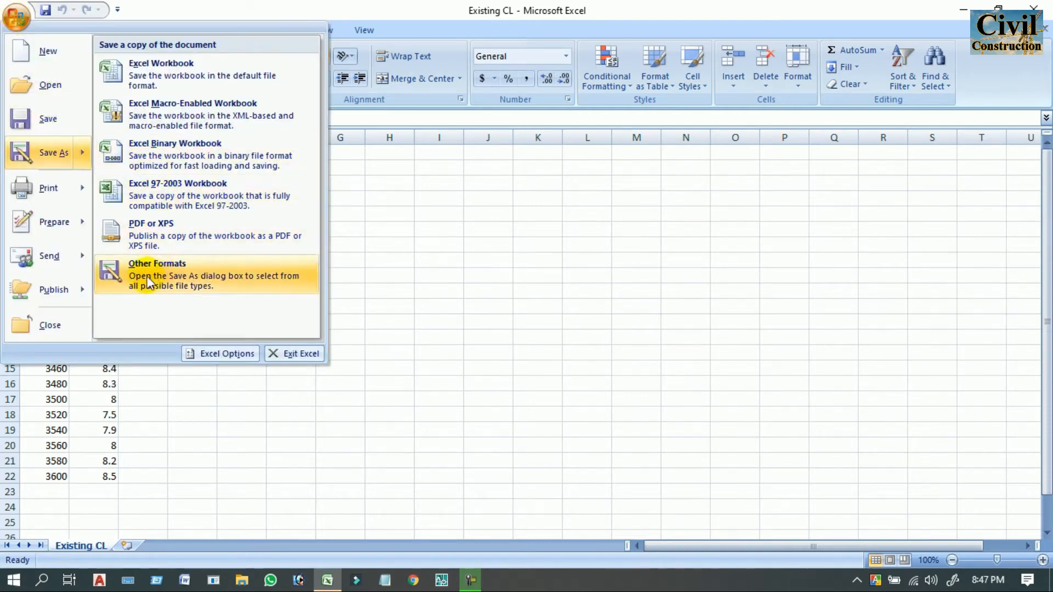
click(199, 280)
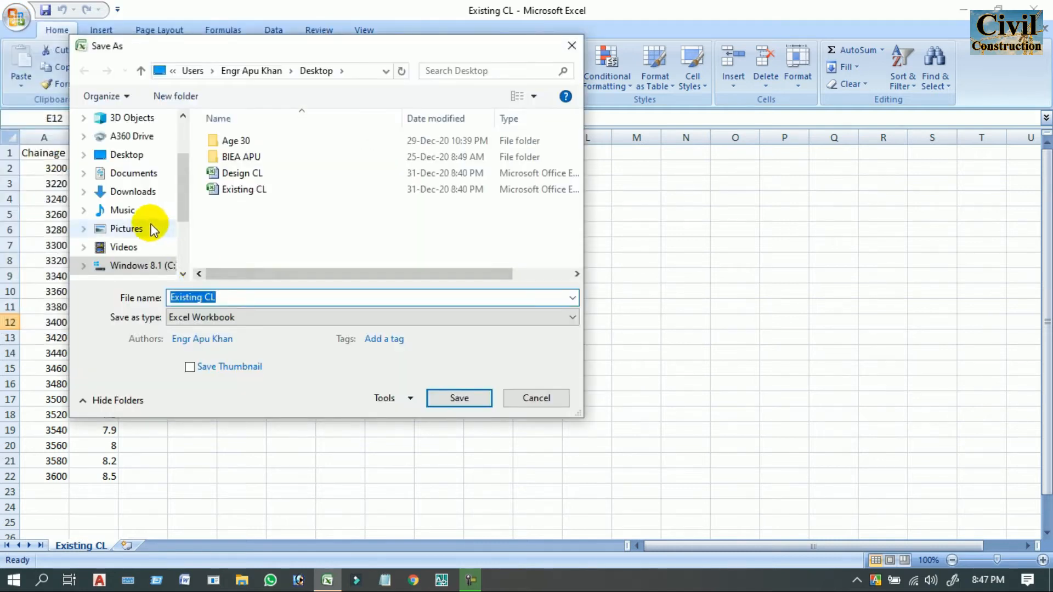
scroll(152, 231, up, 2)
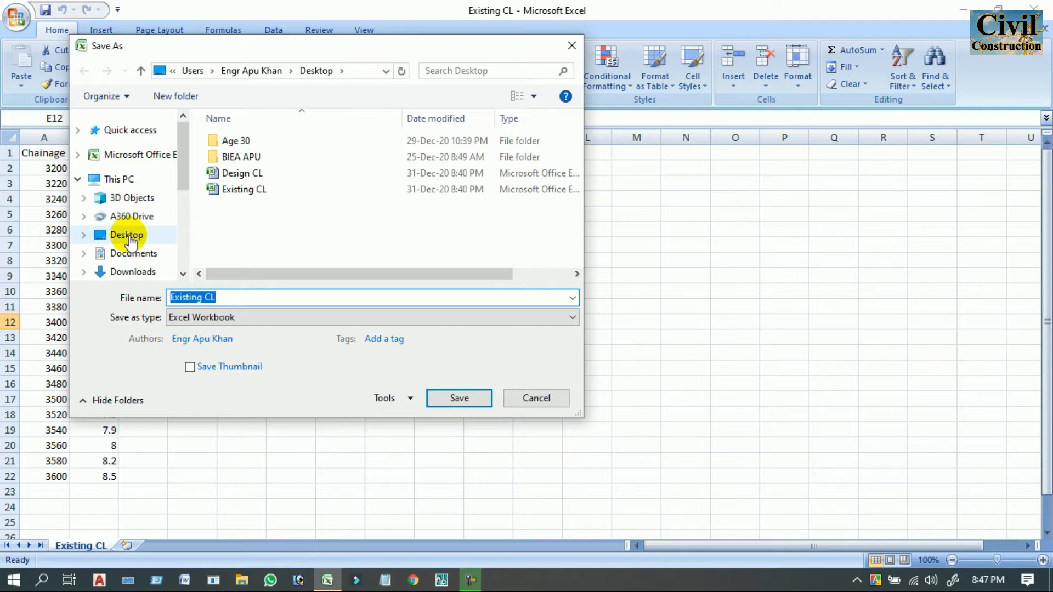
click(129, 240)
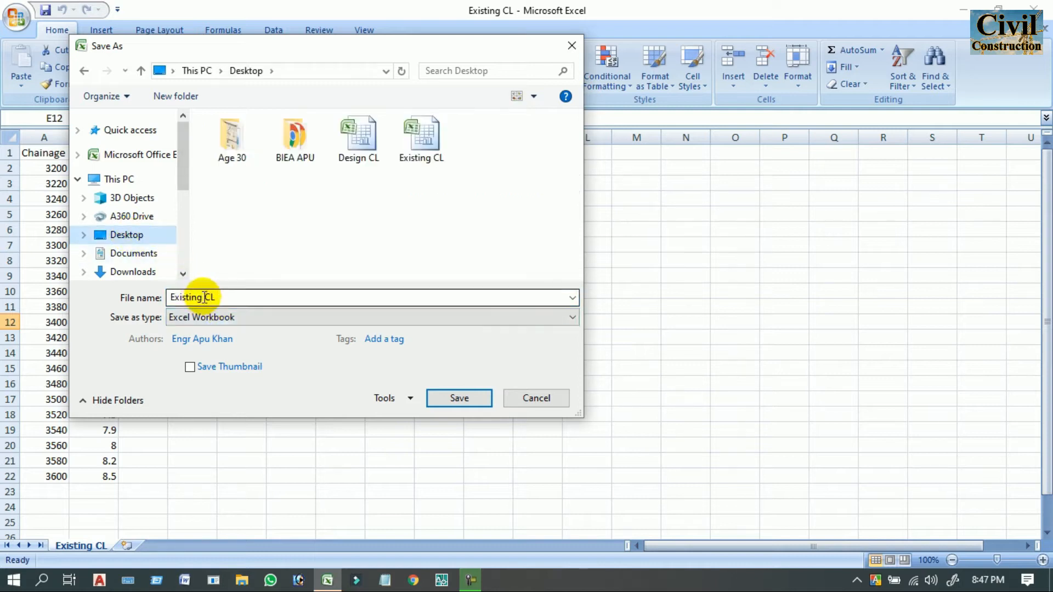
double_click(232, 297)
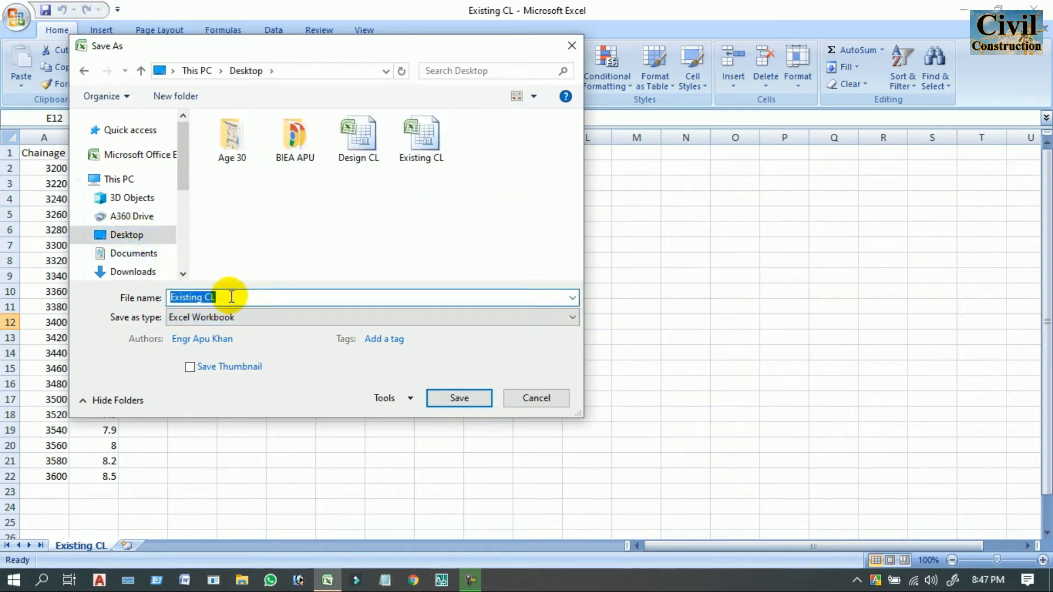
text(-1)
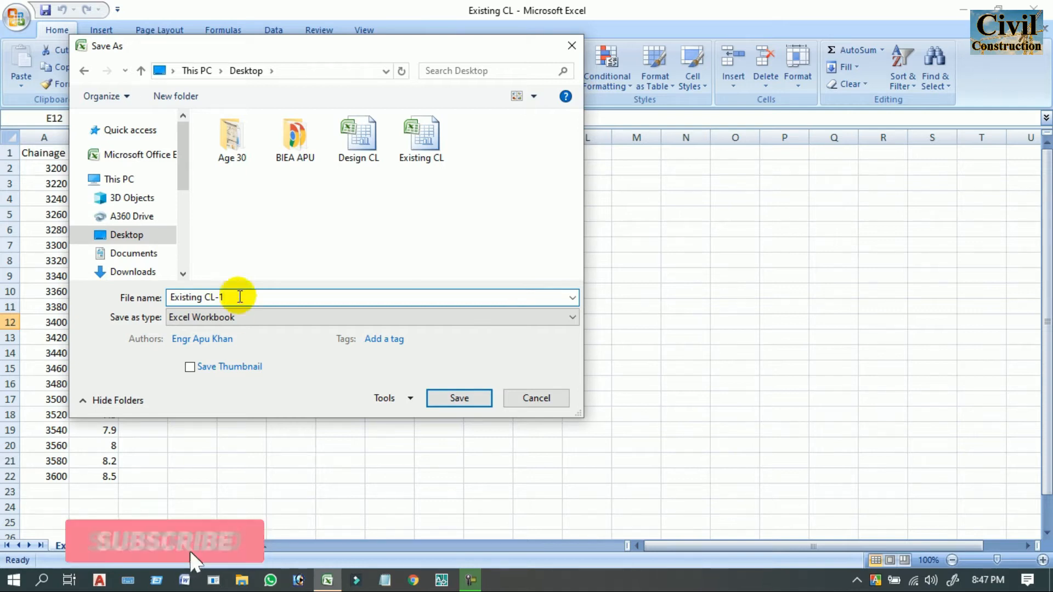
Save the Existing CL-1 copy in CSV (MS-DOS) format, keeping that format, and close the workbook
click(211, 319)
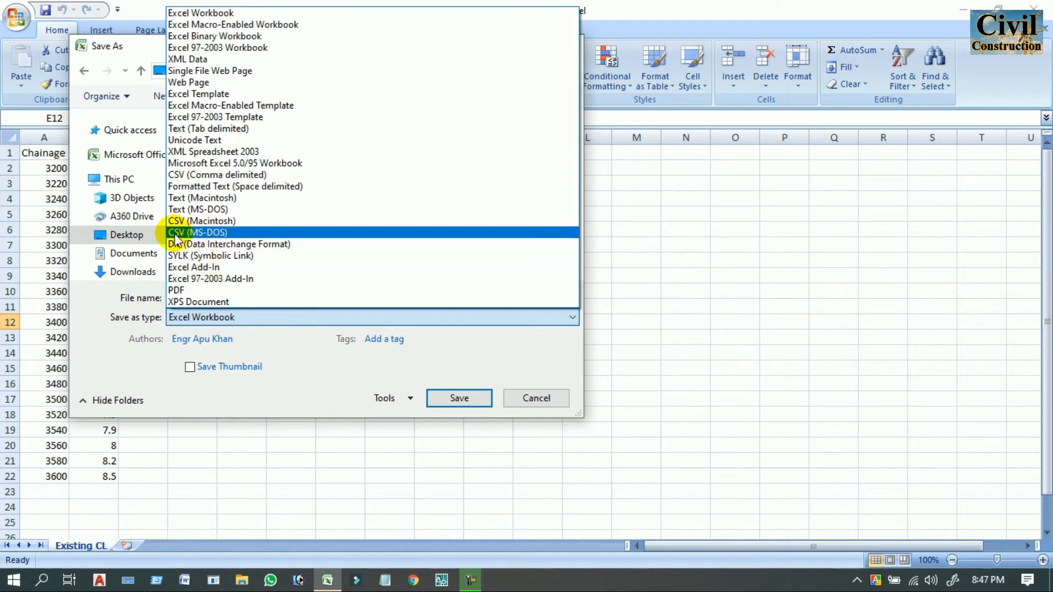
click(242, 234)
click(460, 378)
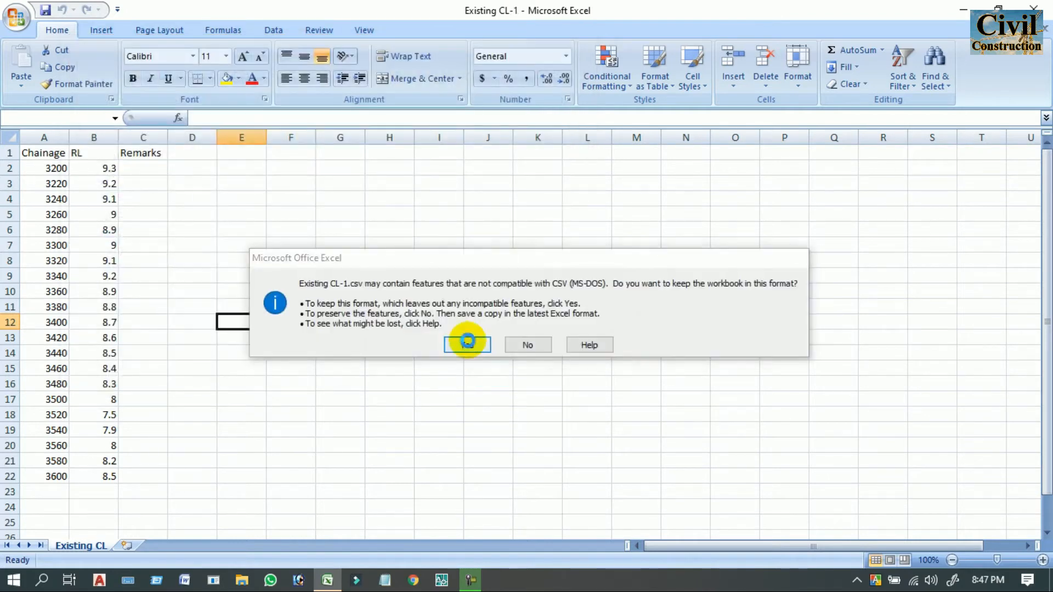
click(466, 344)
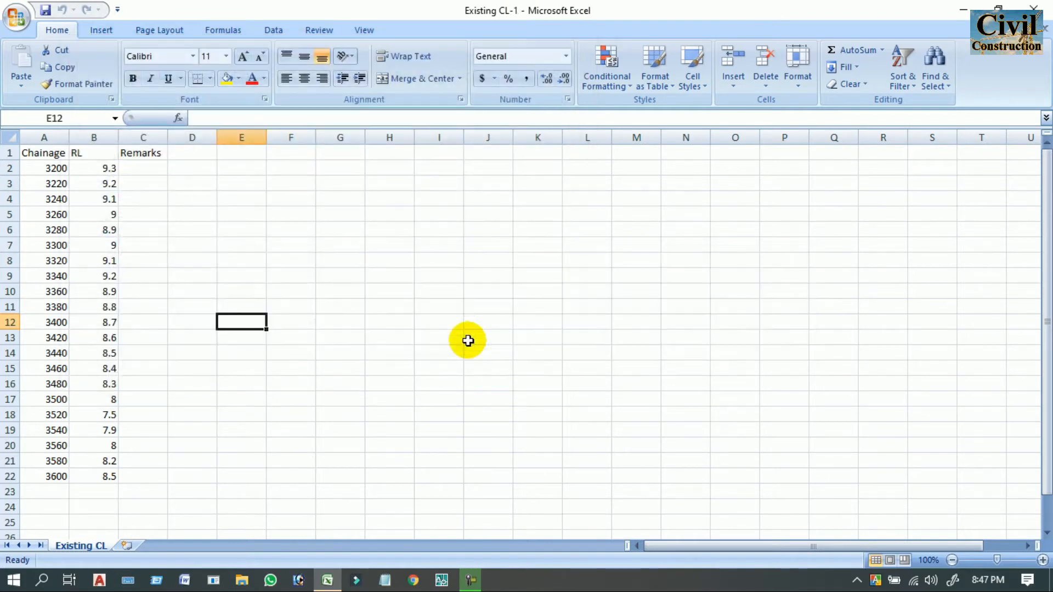
click(1044, 6)
click(529, 329)
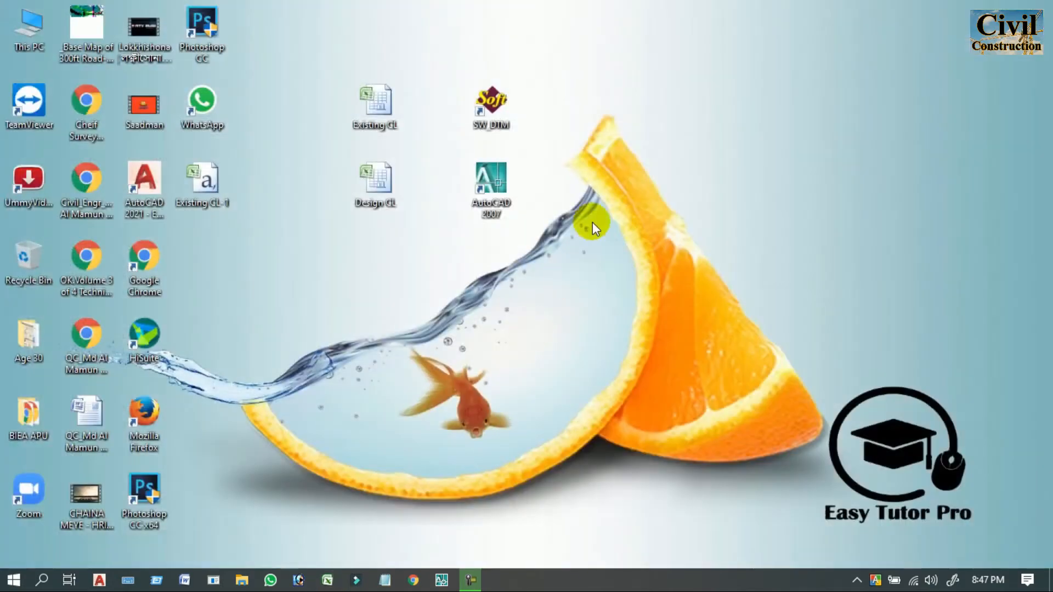
Move the Existing CL-1 file on the desktop beside the SW_DTM shortcut and refresh the desktop
right_click(630, 136)
click(658, 178)
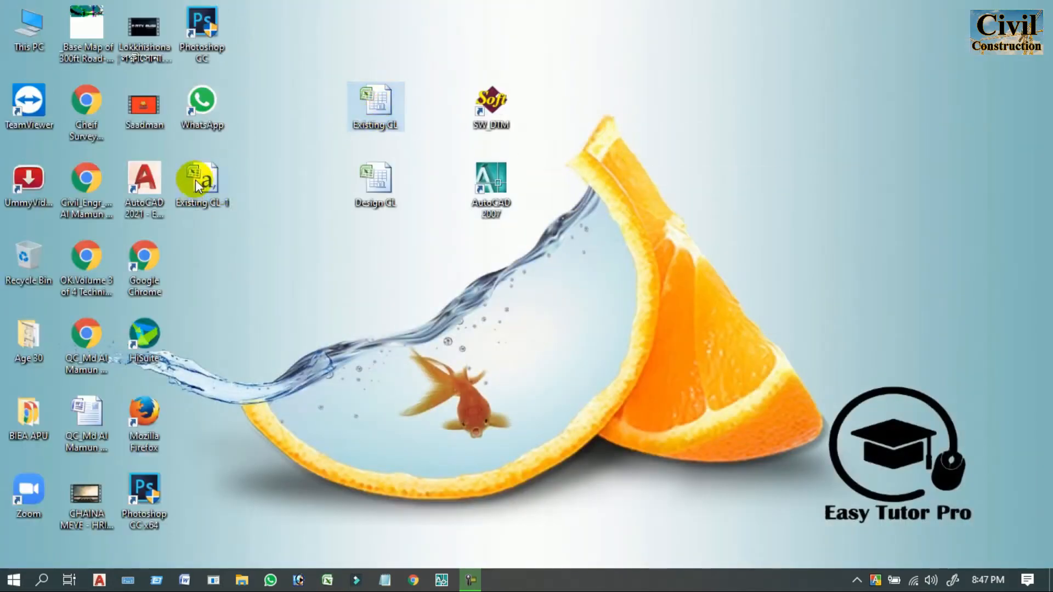
mouse_move(196, 206)
drag(203, 187, 573, 112)
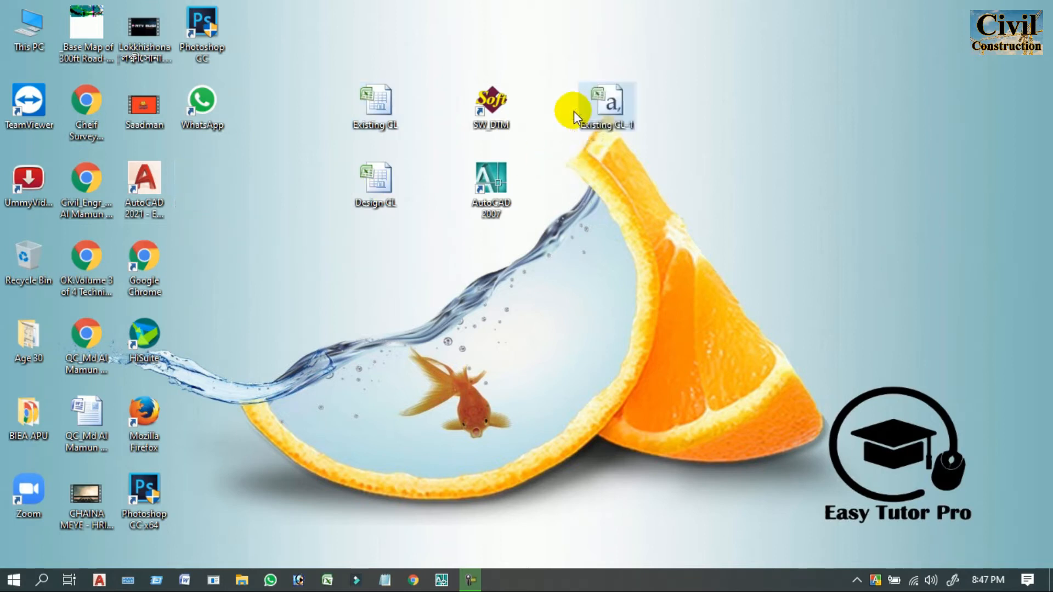
right_click(686, 85)
click(726, 126)
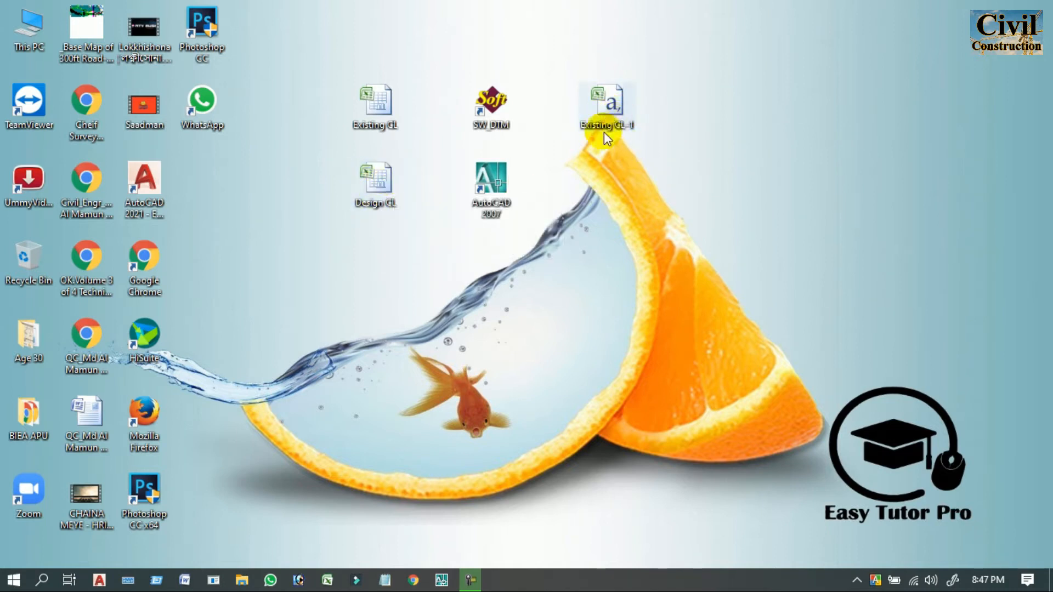
Open the Design CL workbook and start saving a copy in another format to the Desktop as Design CL-1
double_click(384, 181)
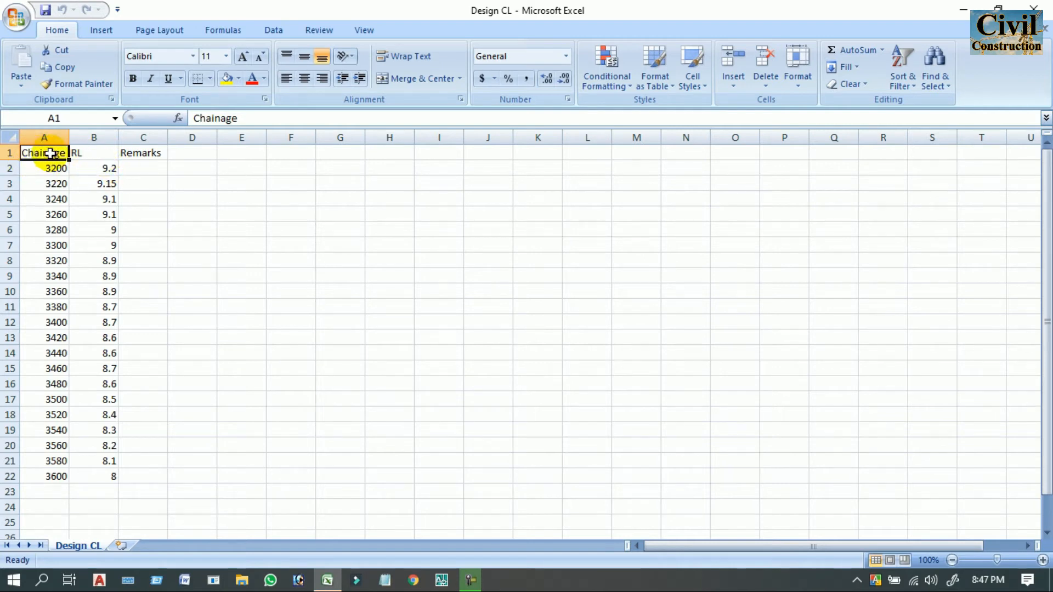
click(89, 153)
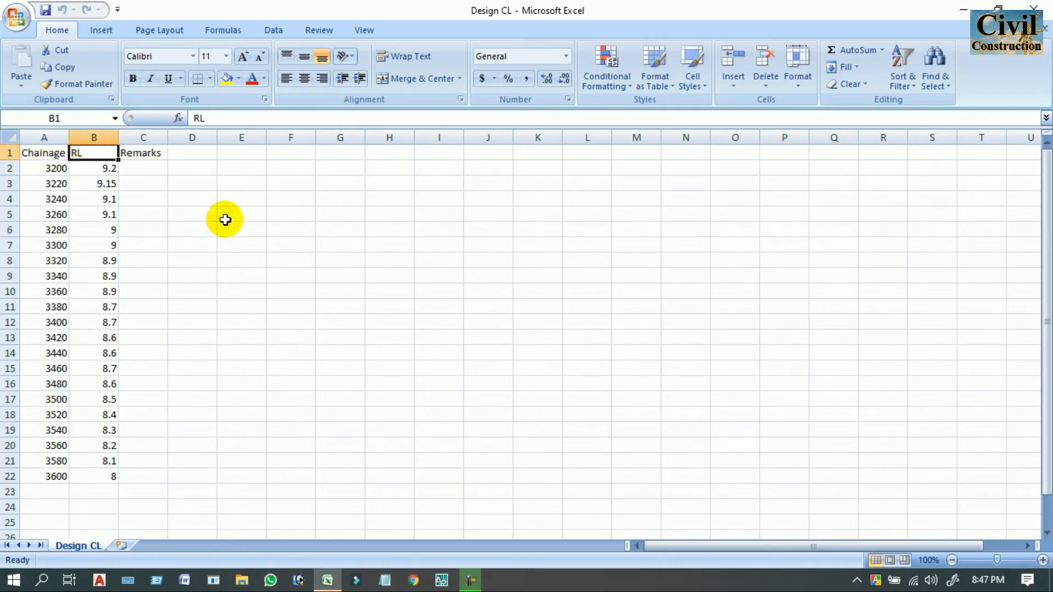
click(13, 17)
mouse_move(52, 165)
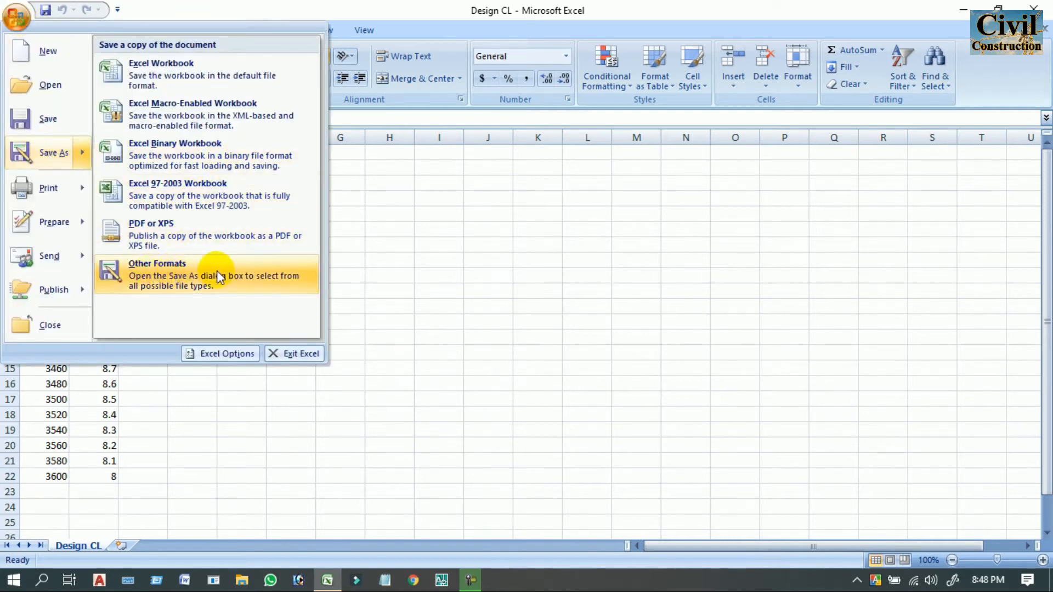
click(181, 272)
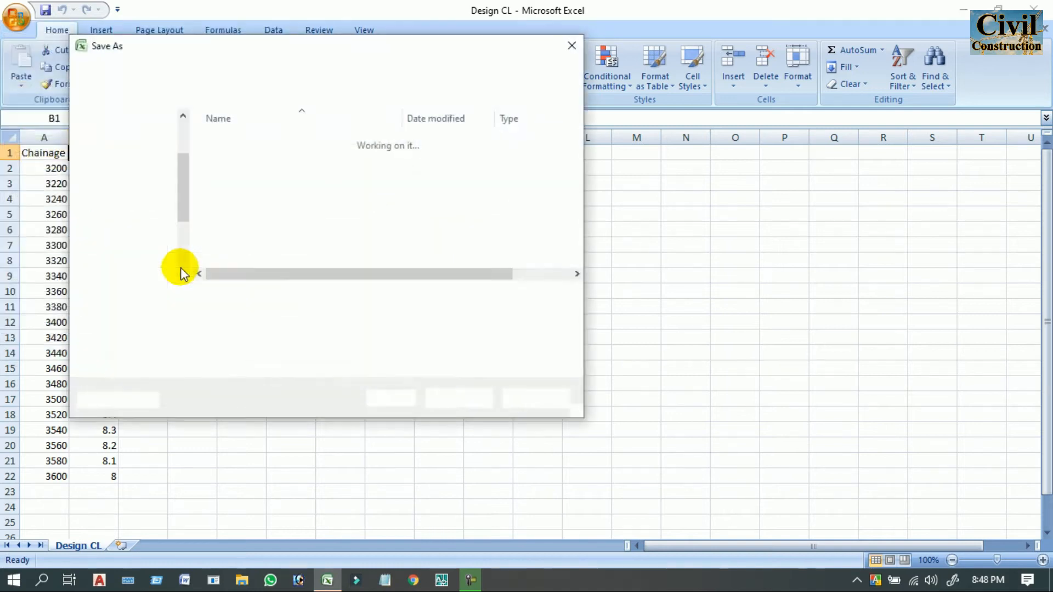
click(127, 155)
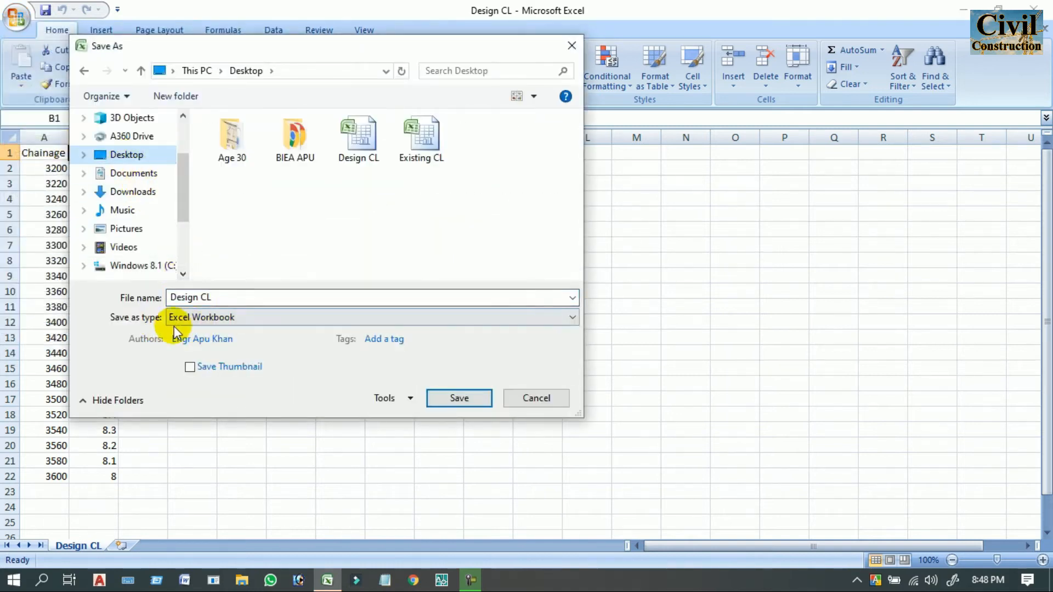
click(235, 298)
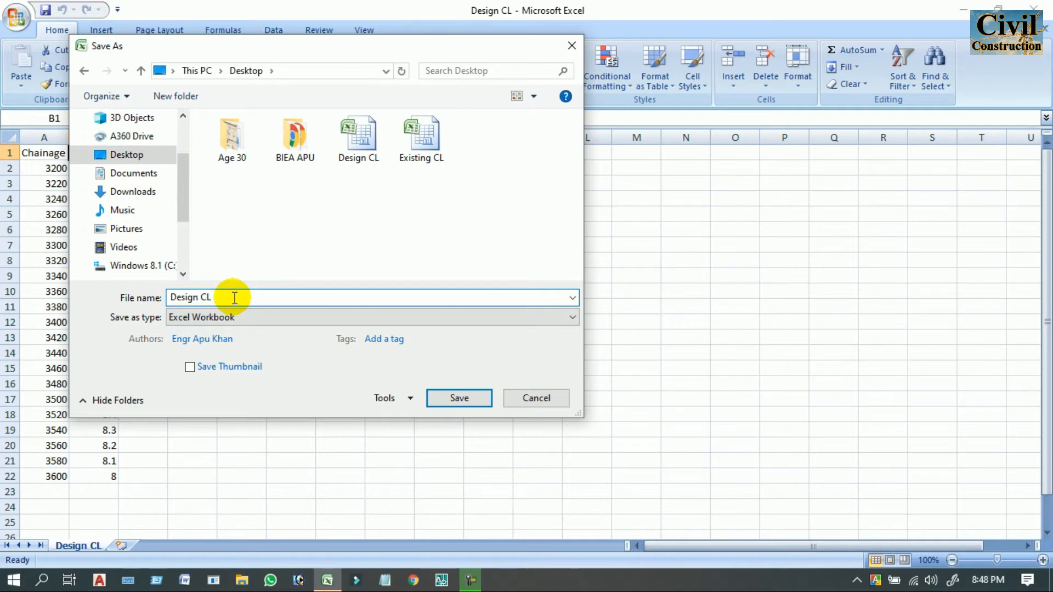
text(-1)
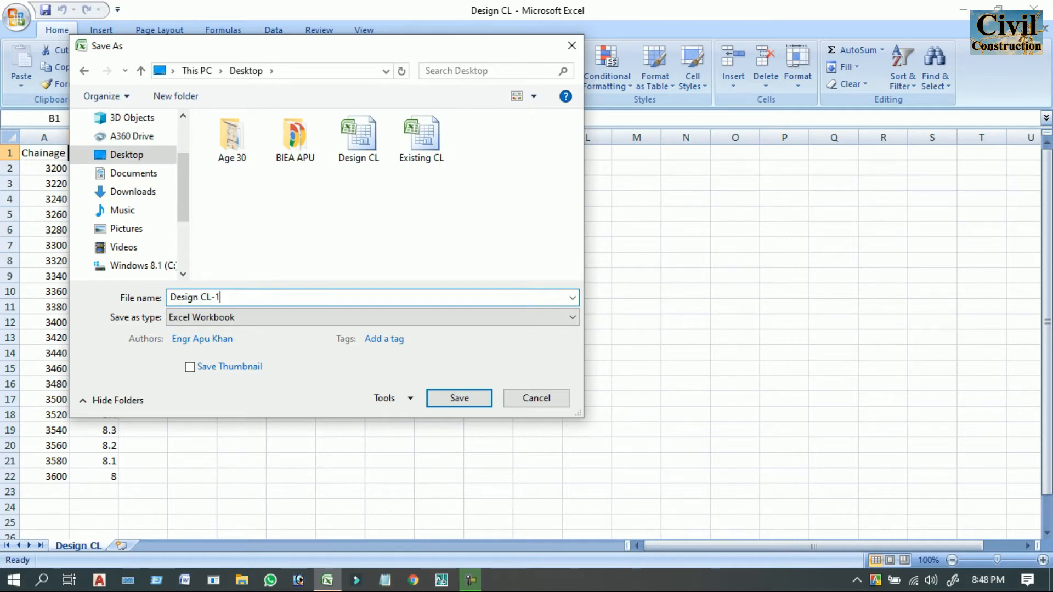
Save the Design CL-1 copy in CSV (MS-DOS) format, keeping that format, and close the workbook
click(205, 322)
click(214, 233)
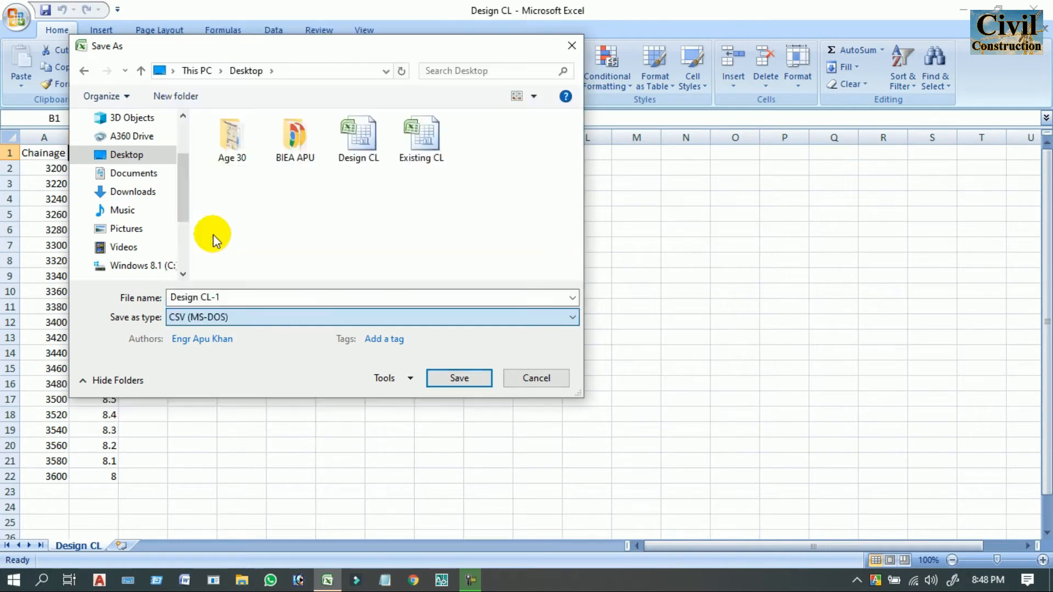
click(460, 379)
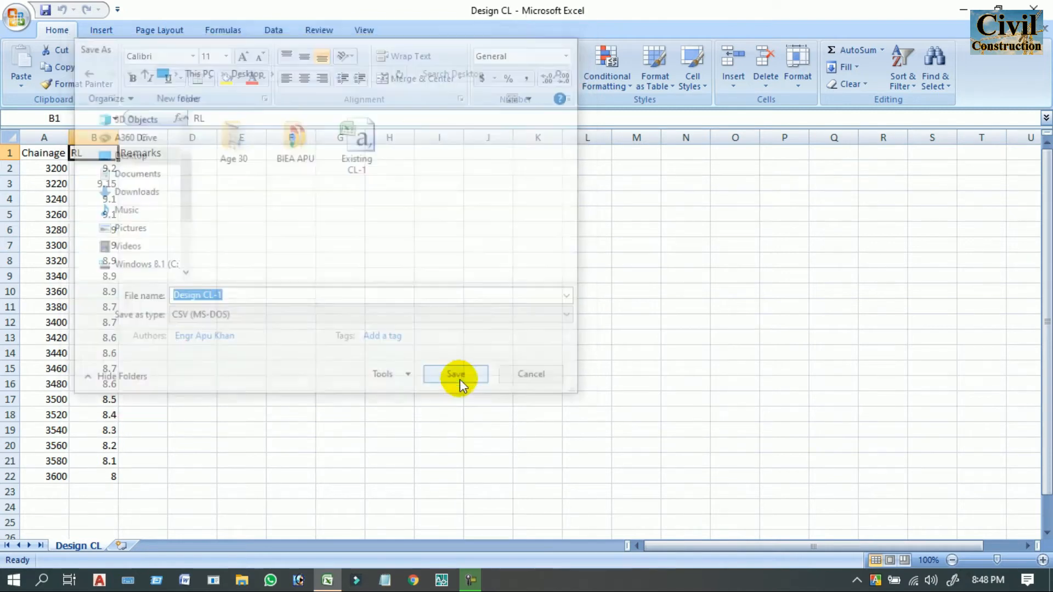
click(466, 346)
click(1034, 8)
click(542, 332)
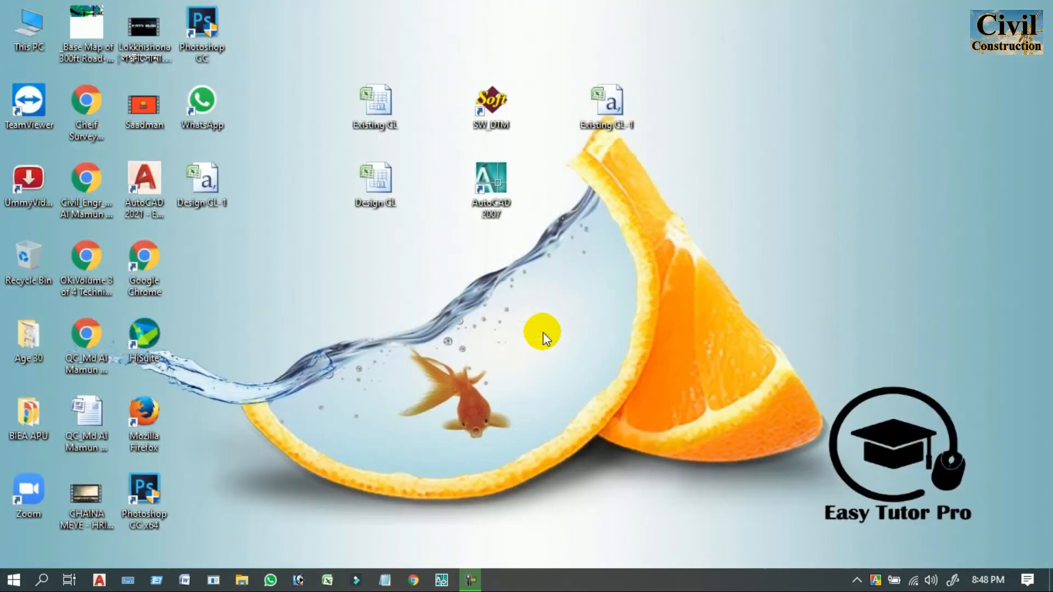
Move the Design CL-1 file on the desktop directly below Existing CL-1 and refresh the desktop
right_click(656, 229)
click(686, 274)
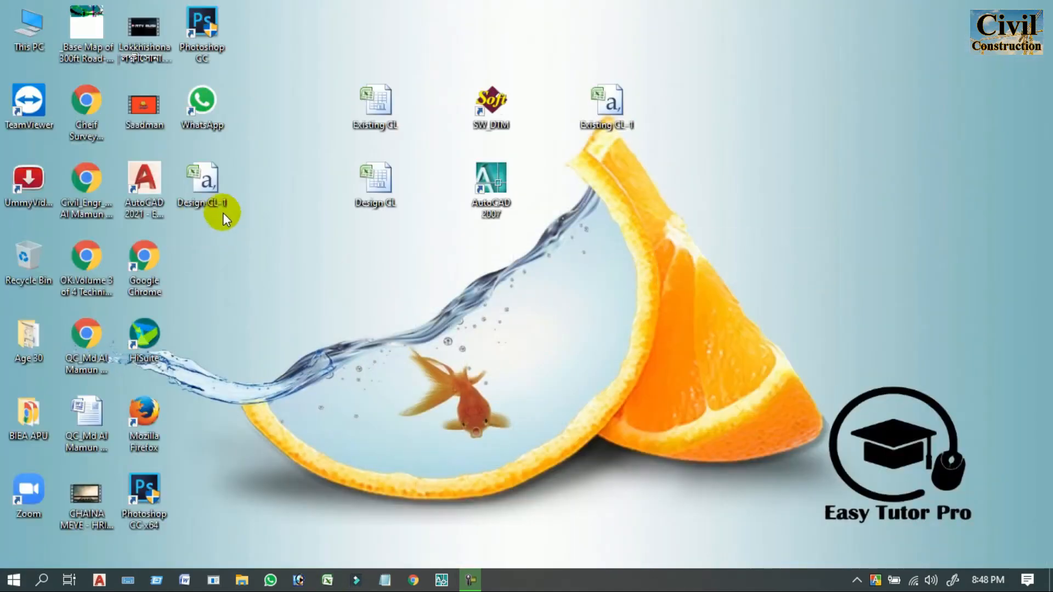
drag(205, 183, 661, 164)
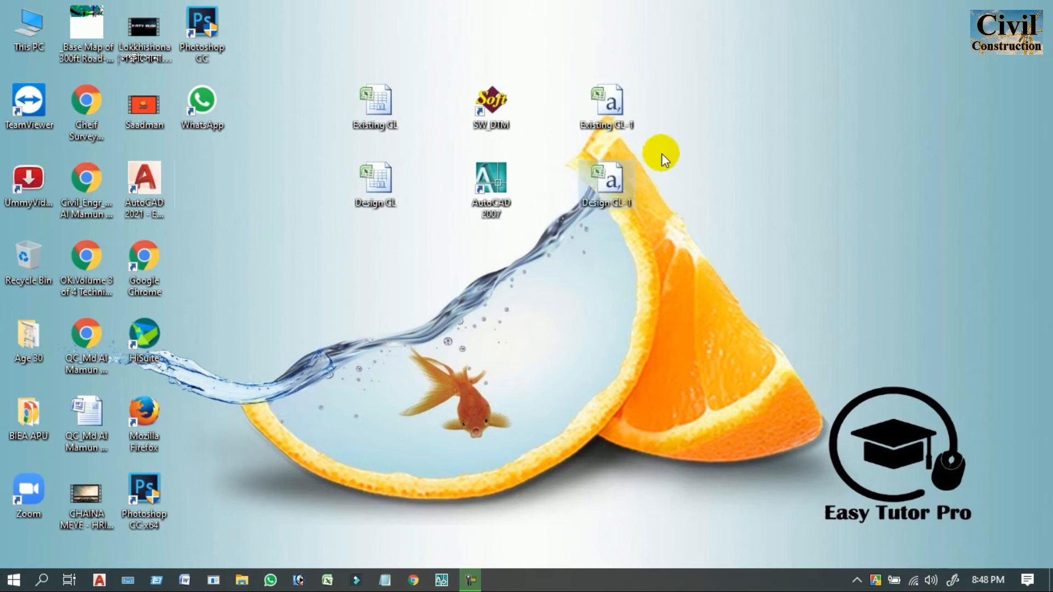
right_click(719, 125)
click(756, 168)
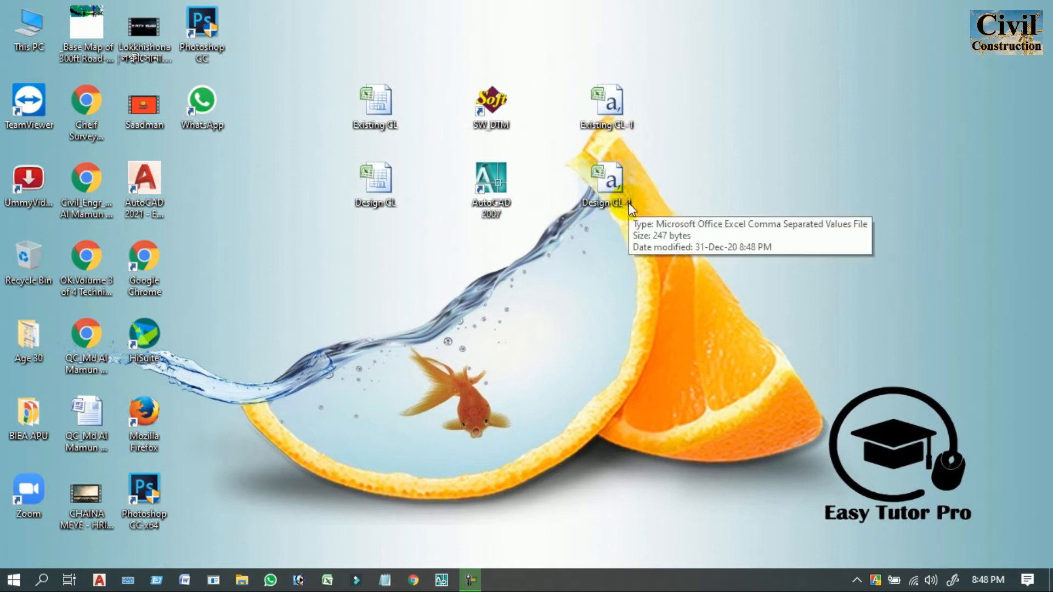
right_click(709, 108)
click(749, 153)
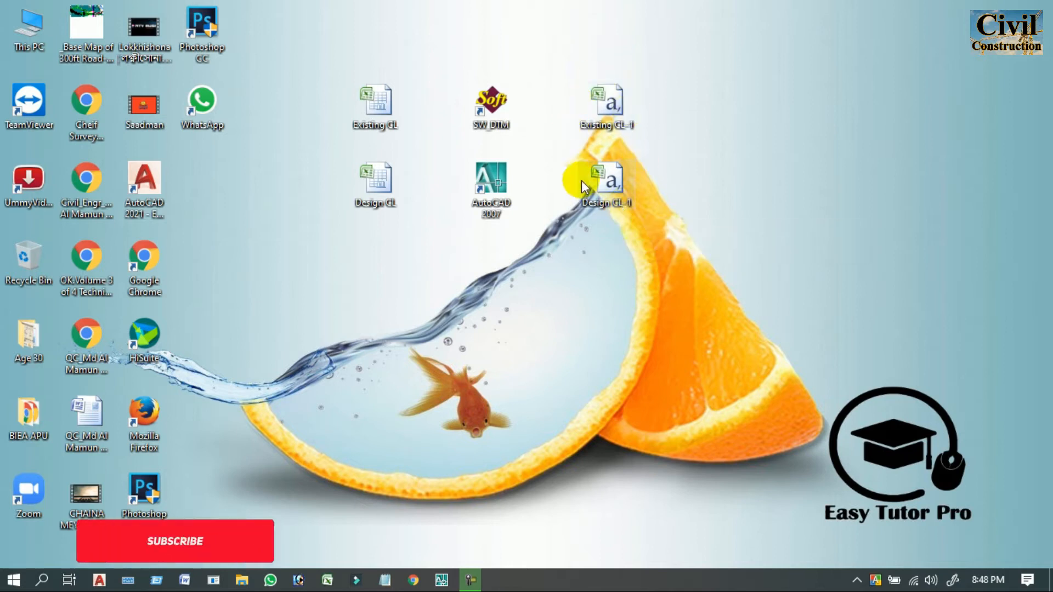
right_click(720, 101)
click(765, 147)
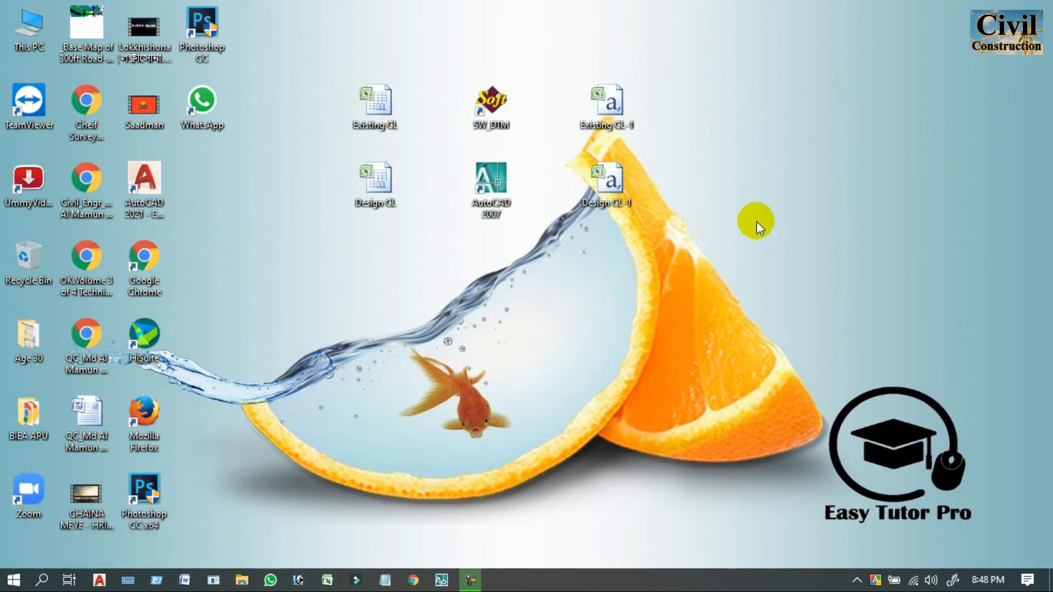
Launch AutoCAD 2007 and SW_DTM, and place the SW_DTM window over the upper part of the AutoCAD window
double_click(498, 185)
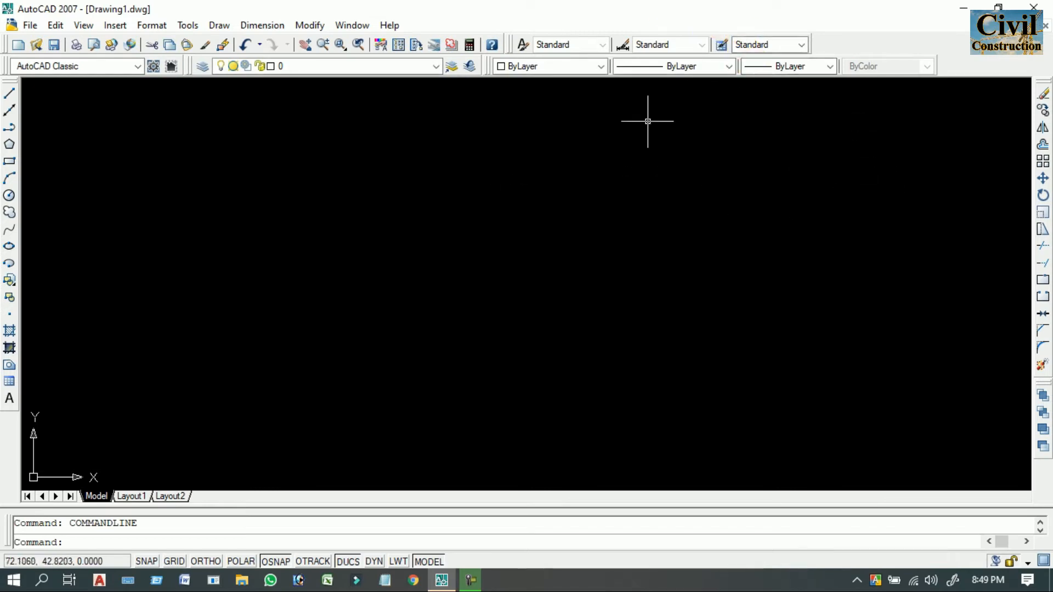
click(963, 8)
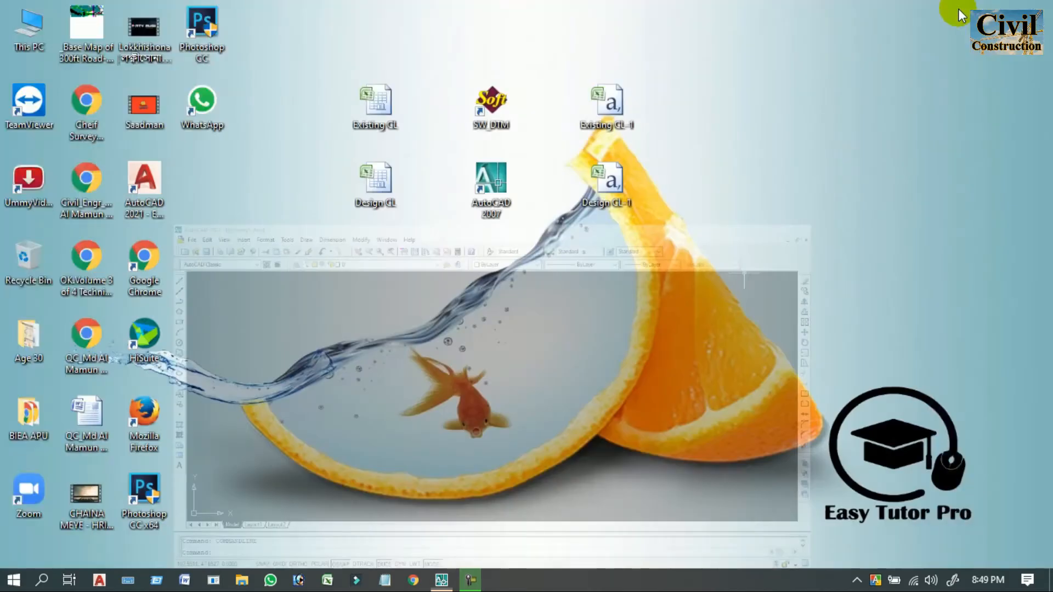
double_click(505, 111)
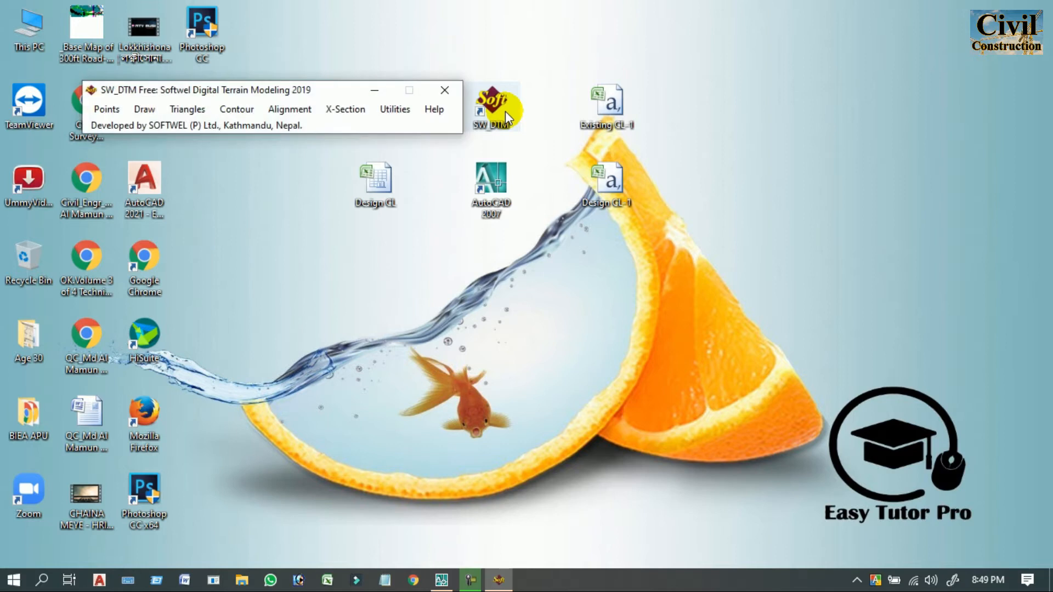
drag(269, 97, 815, 65)
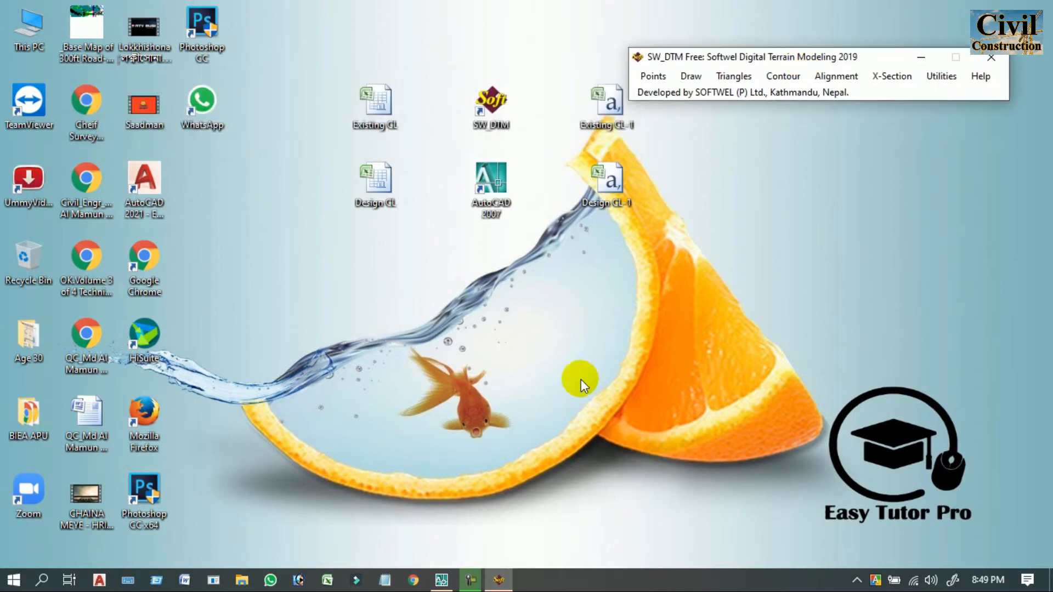
click(442, 580)
drag(775, 54, 764, 35)
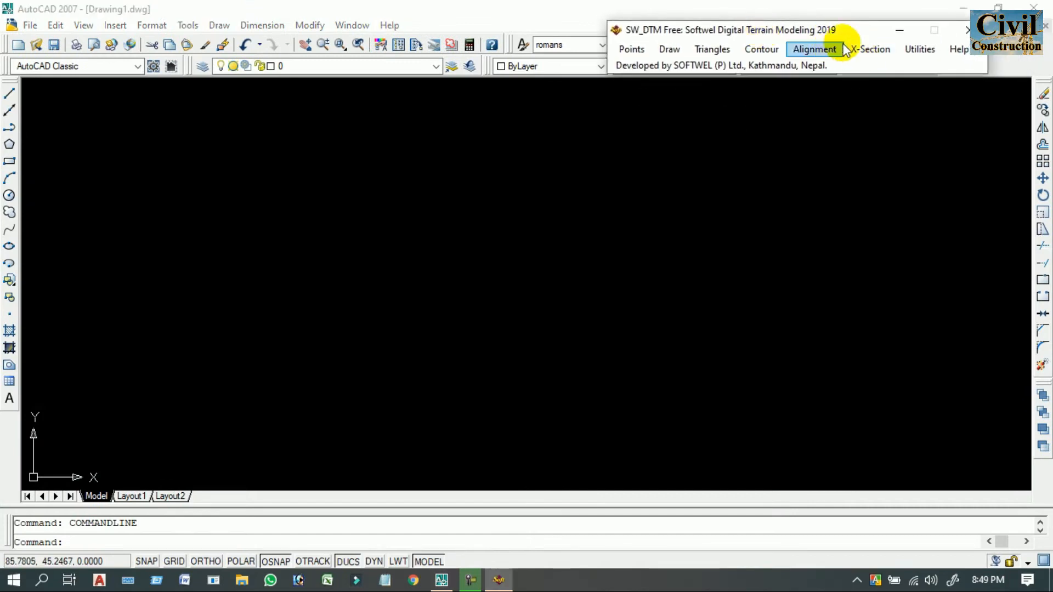
Open SW_DTM's Draw L-Profile dialog, move it up over the drawing area, and set the data source to From External File
click(869, 50)
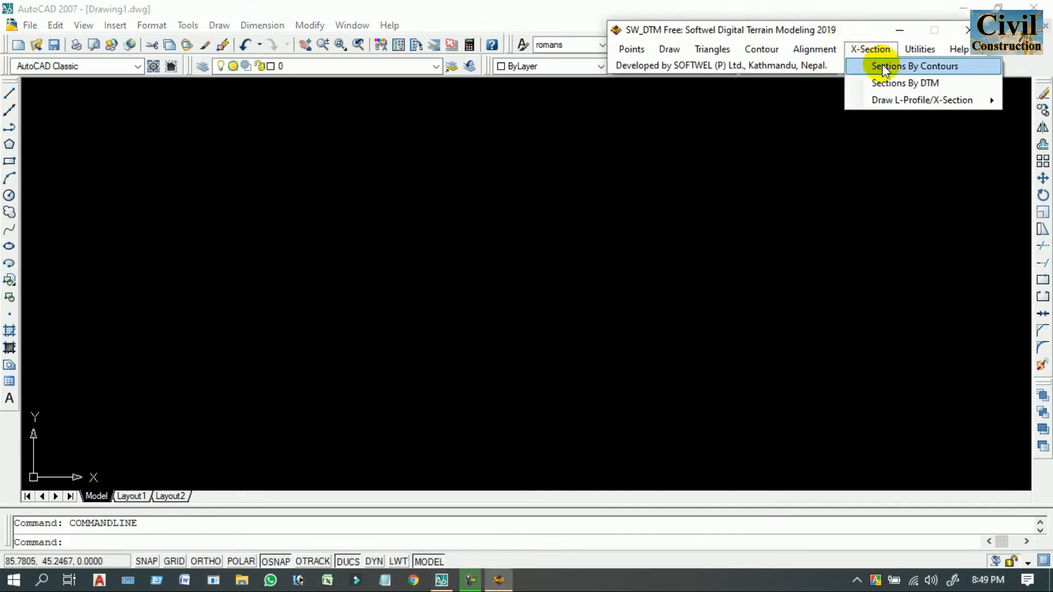
mouse_move(907, 101)
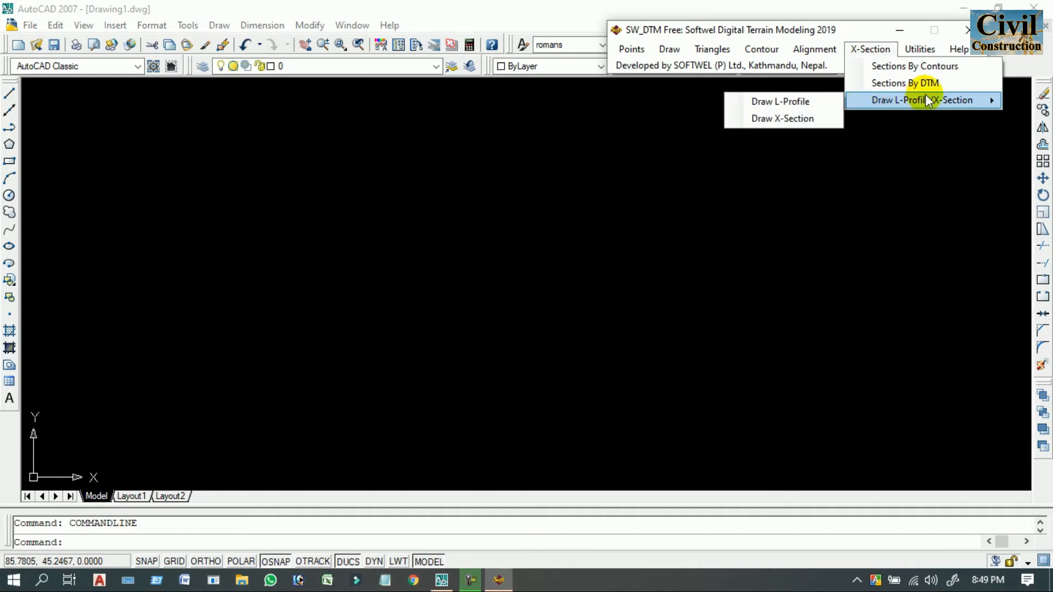
click(788, 101)
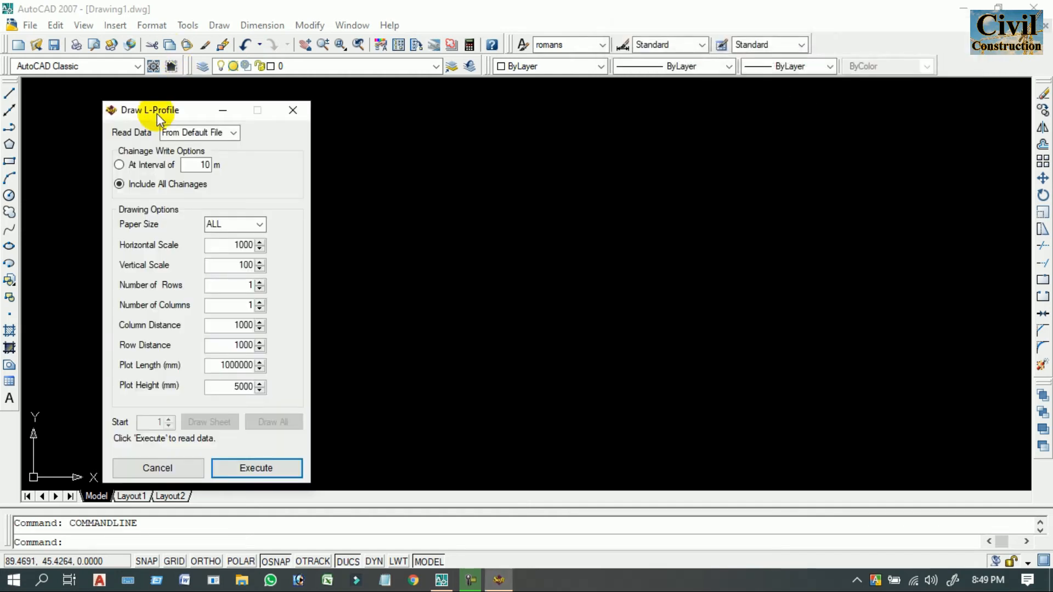
mouse_move(159, 114)
mouse_down()
mouse_move(266, 63)
mouse_move(219, 37)
mouse_move(151, 40)
mouse_up()
click(225, 59)
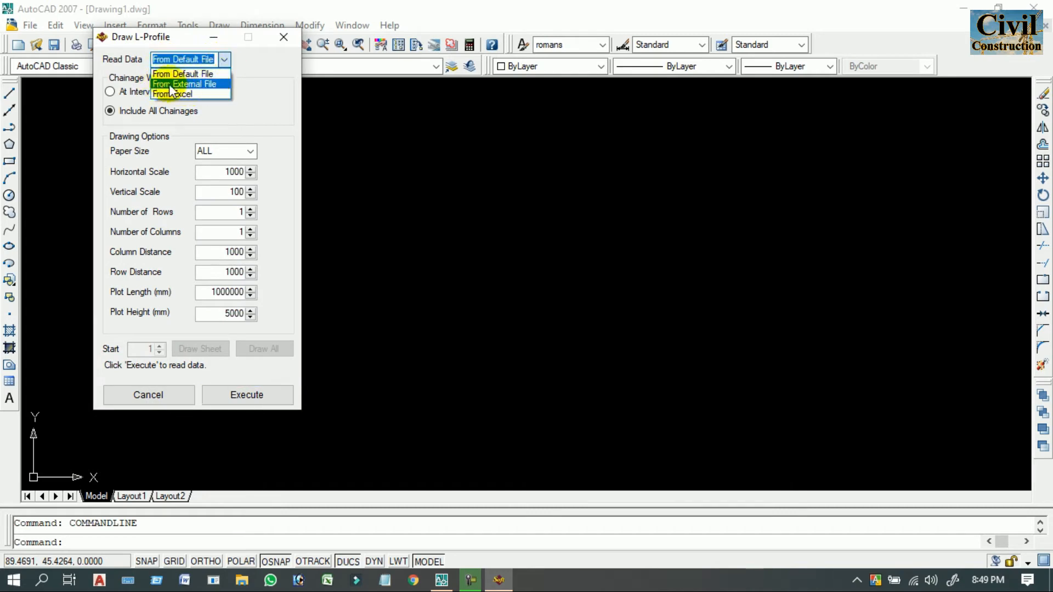
click(215, 84)
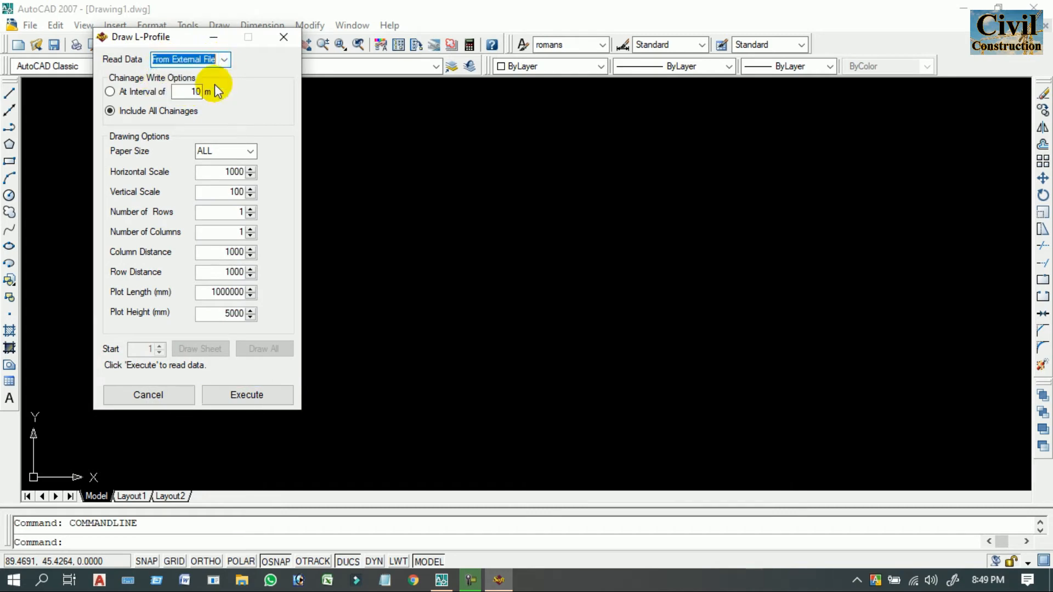
Execute the profile read and load the Design CL-1 CSV file from the Desktop
click(247, 395)
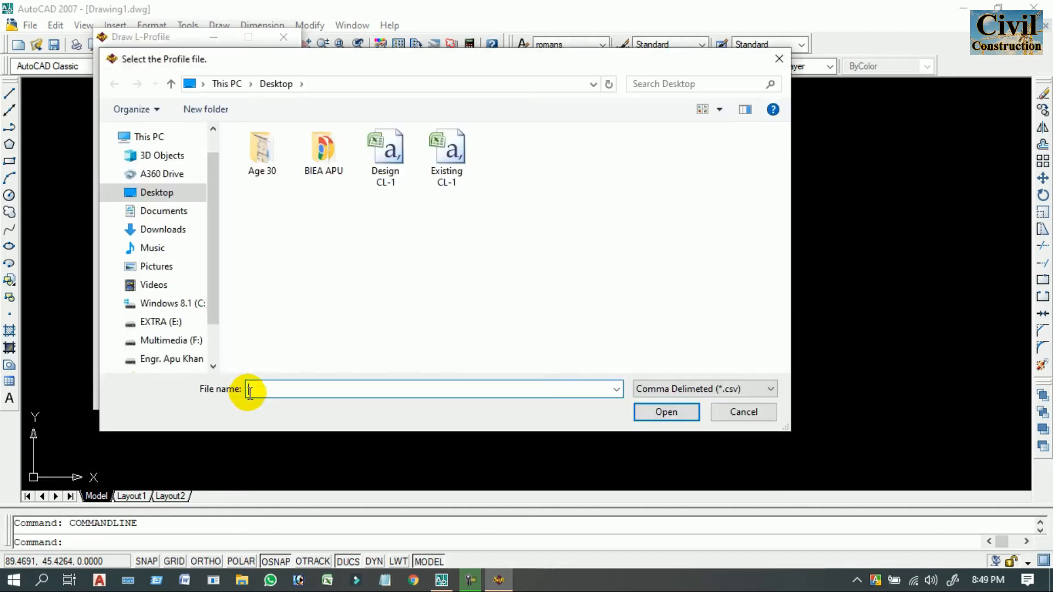
drag(486, 56, 527, 50)
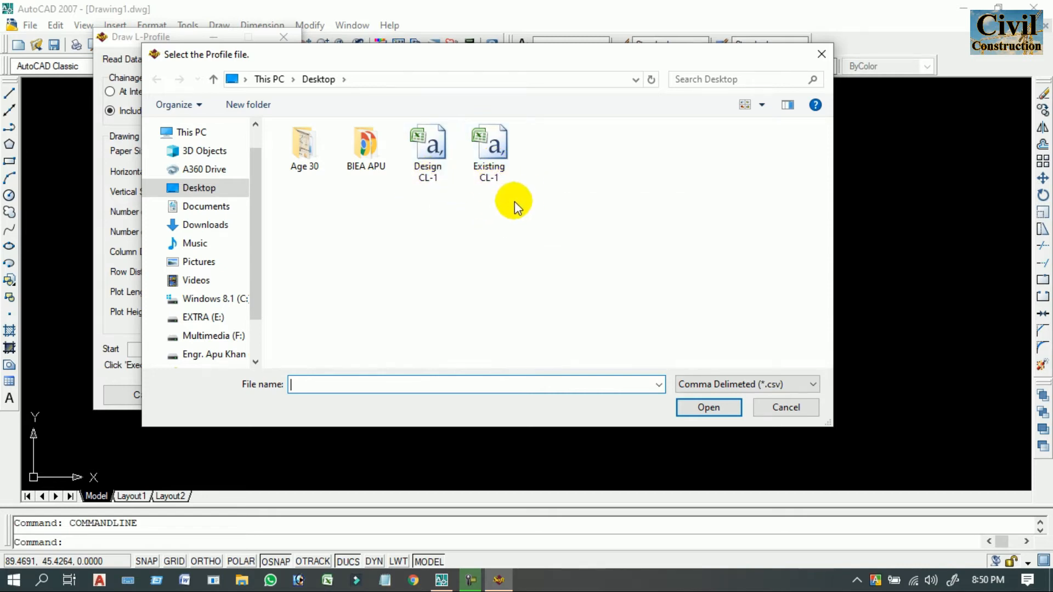
click(426, 155)
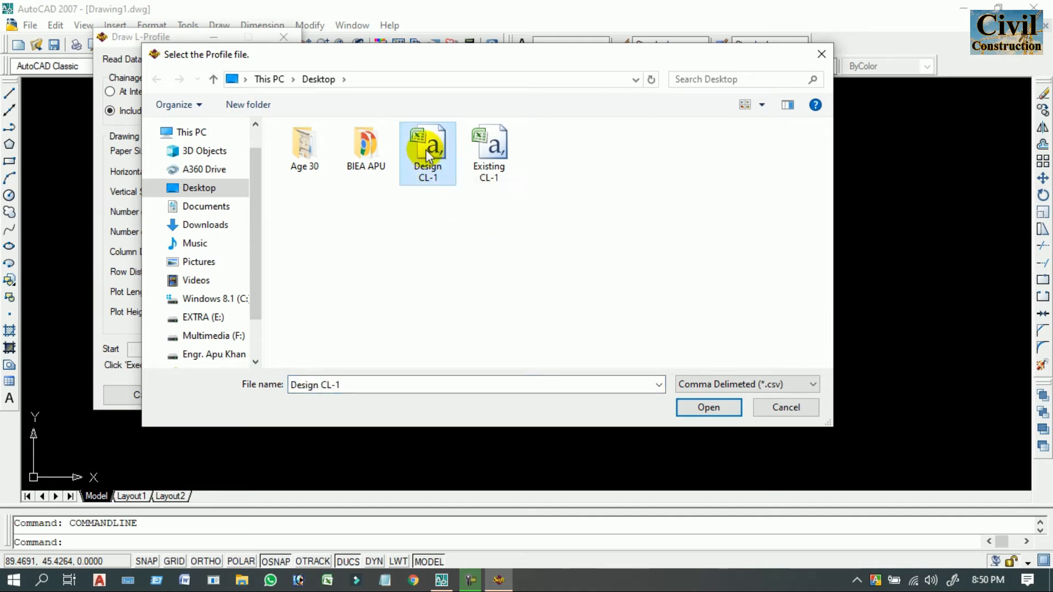
click(696, 407)
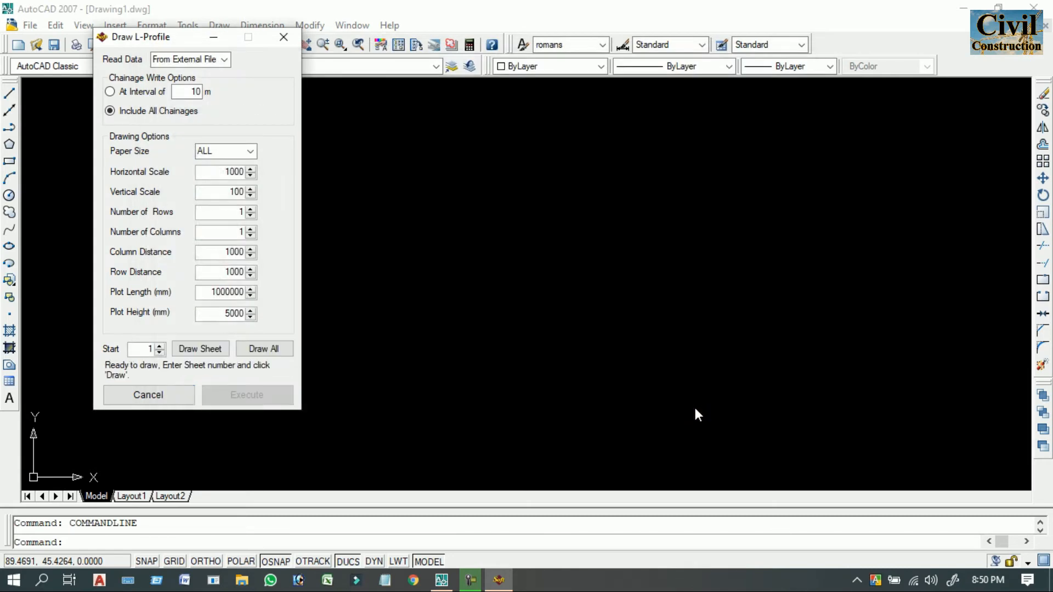
Draw all sheets of the design profile at a reference point in the empty model space and minimize the Draw L-Profile dialog
click(265, 349)
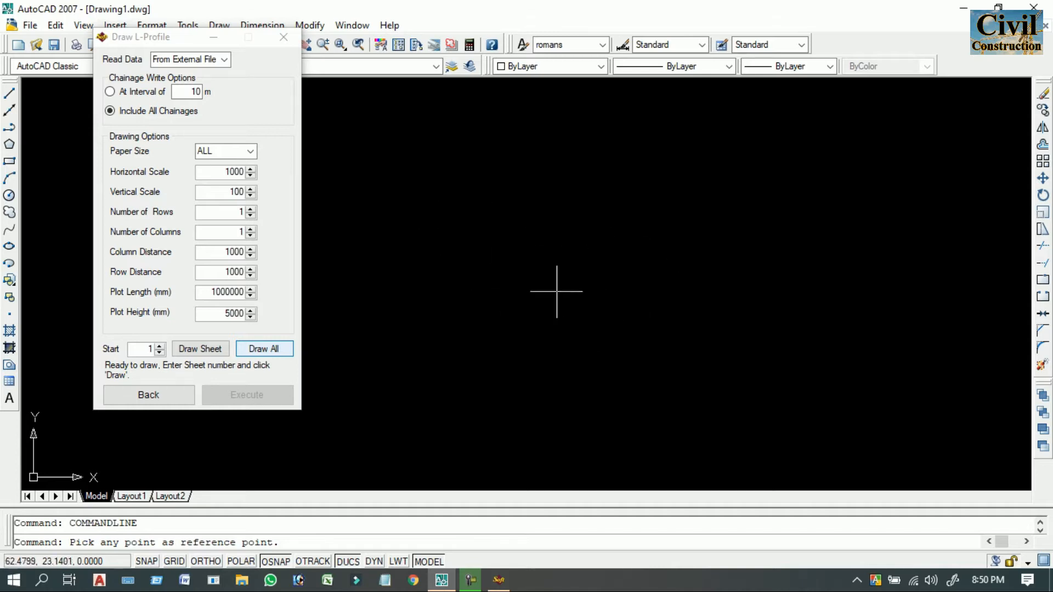
click(586, 269)
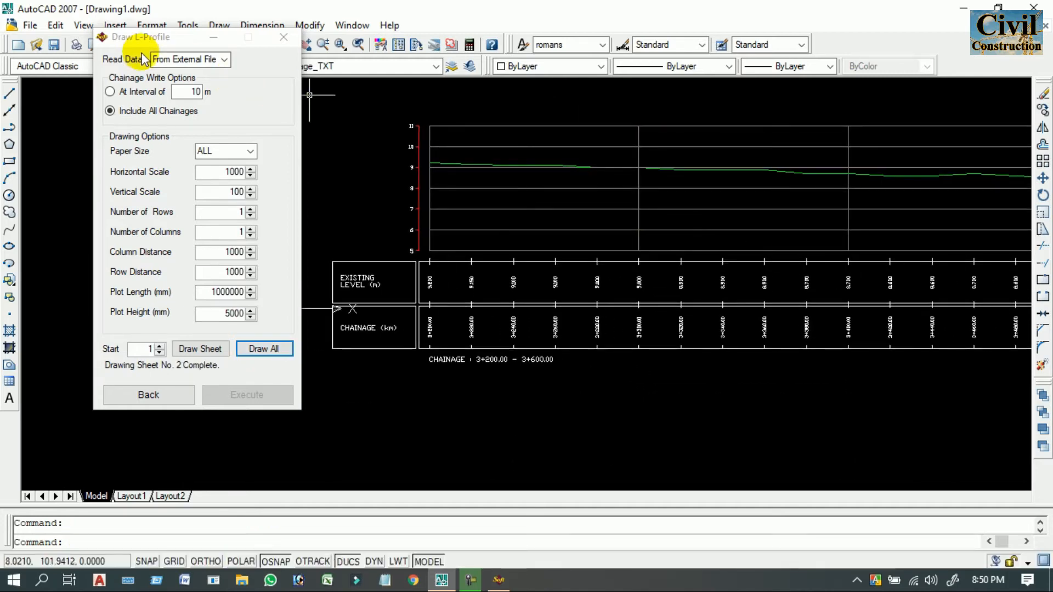
click(208, 39)
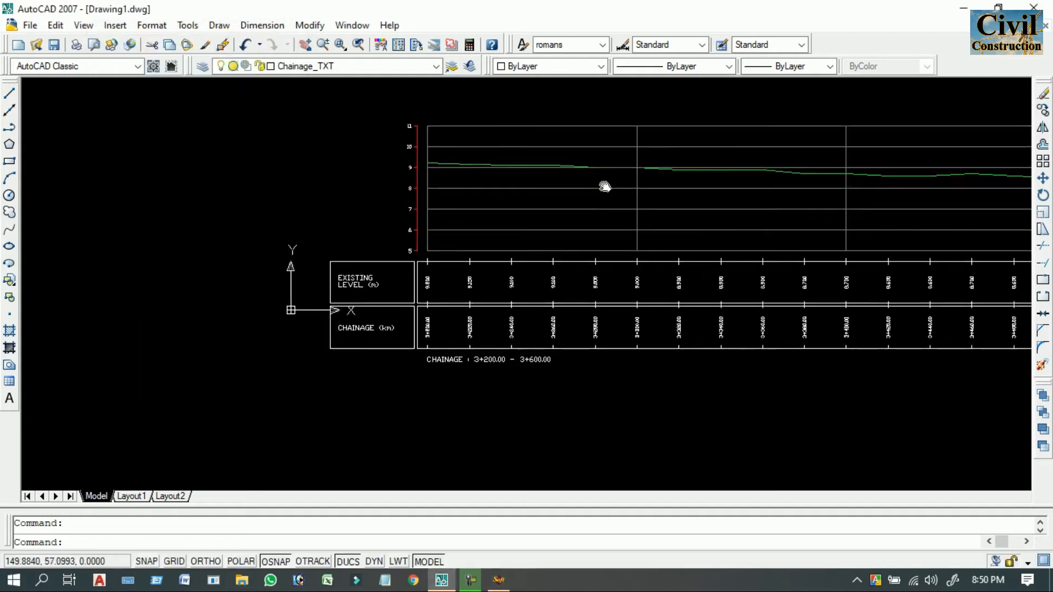
Zoom to the whole drawing with the All option and examine the profile graph with its level and chainage rows
scroll(637, 258, up, 3)
scroll(640, 241, down, 3)
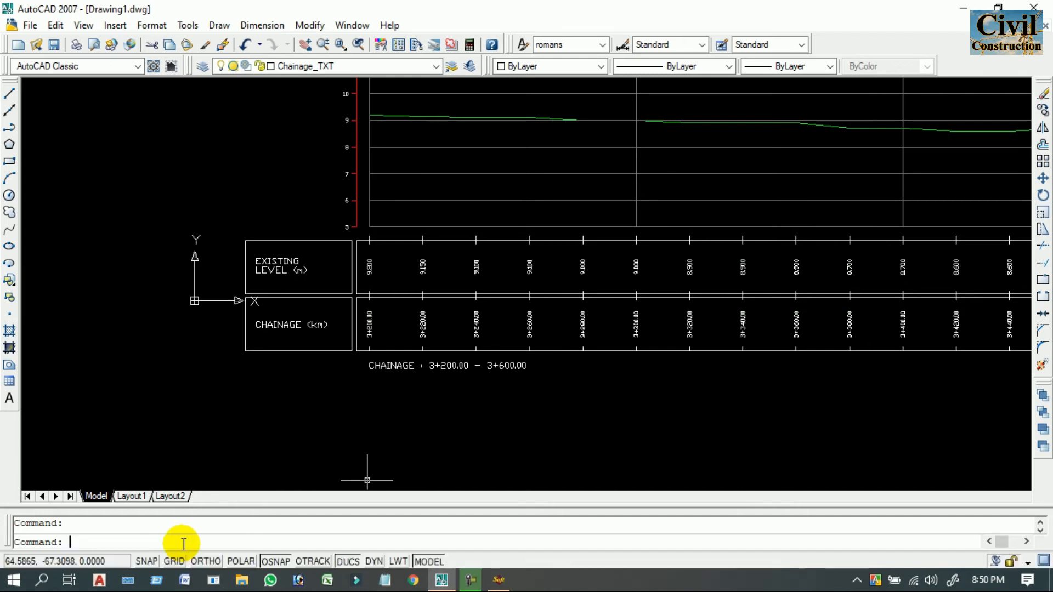
key(Return)
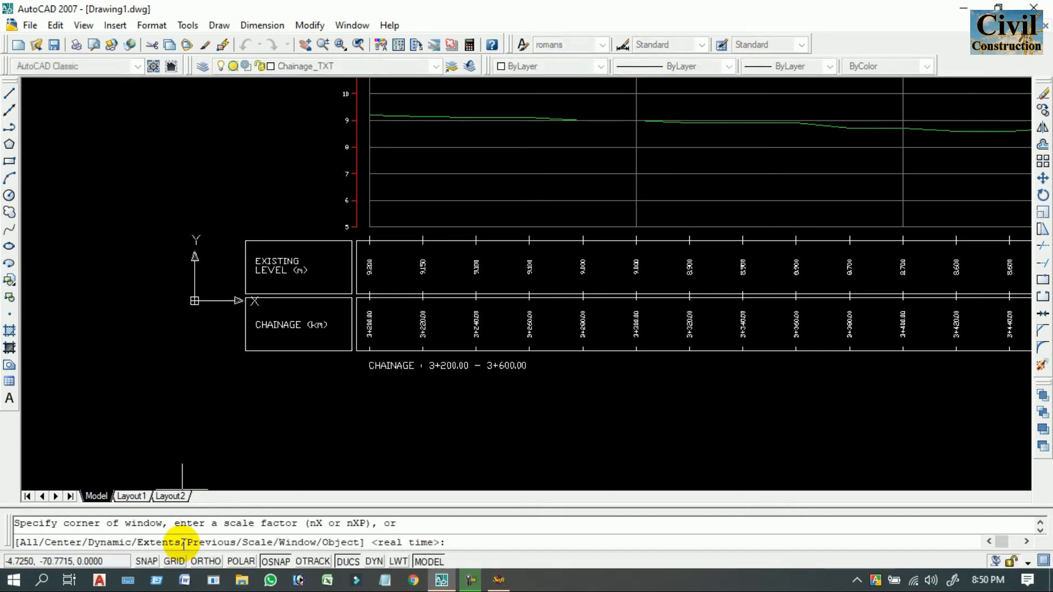
text(A)
key(Return)
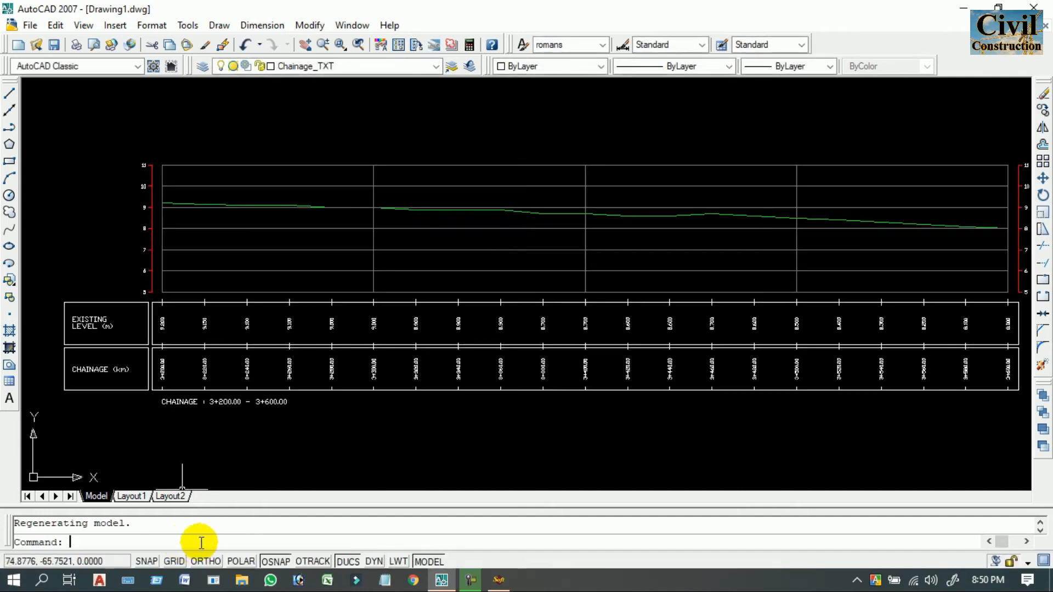
scroll(587, 306, down, 4)
scroll(586, 310, up, 3)
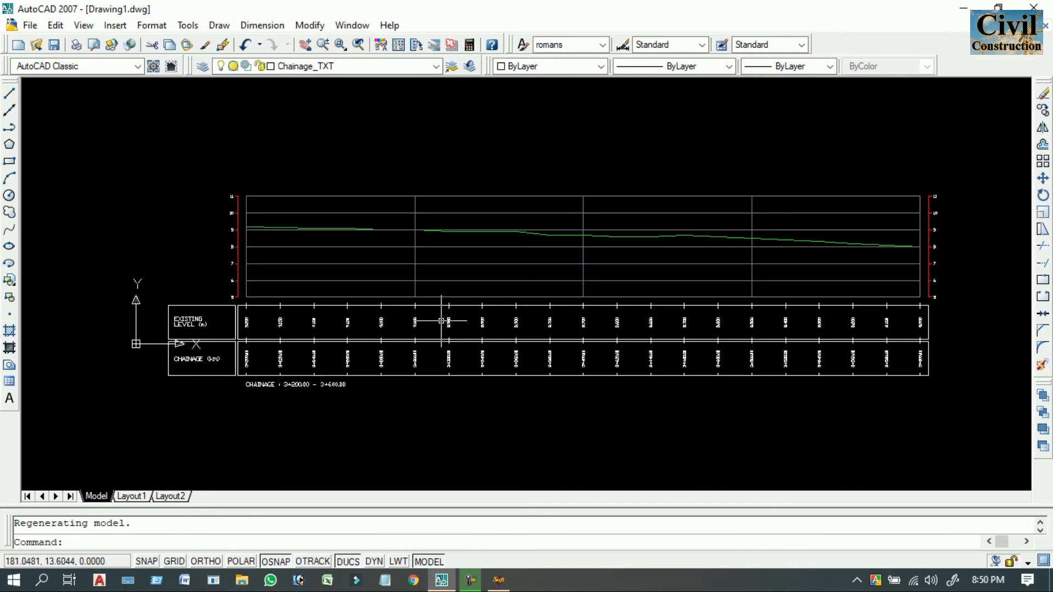
middle_drag(442, 321, 511, 294)
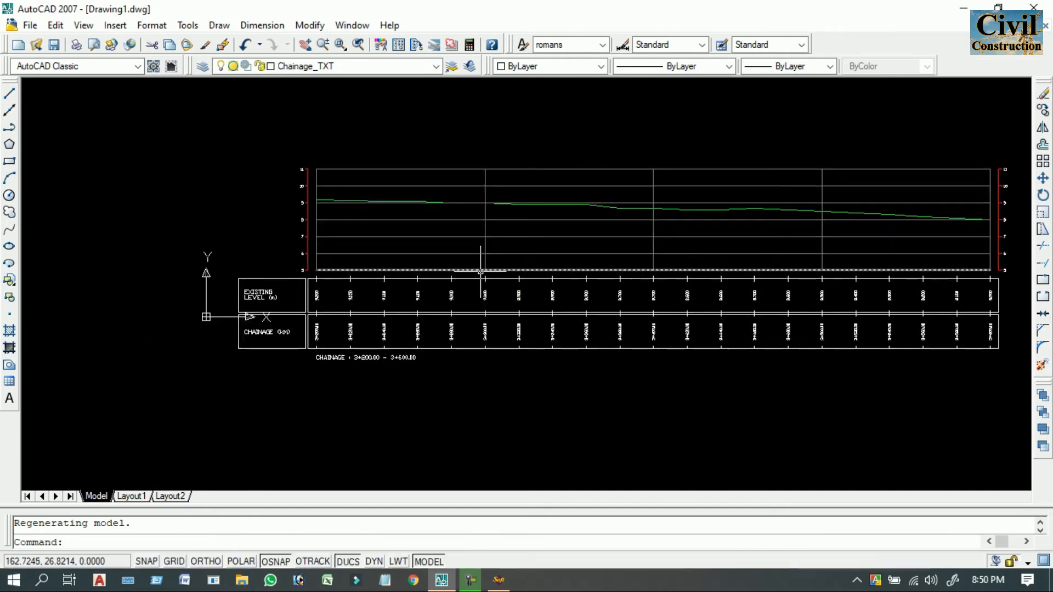
Select the green profile line to examine its vertices along the chainage, and clear the selection
scroll(482, 200, up, 2)
scroll(470, 216, down, 3)
scroll(381, 214, up, 4)
scroll(381, 214, up, 1)
click(346, 200)
scroll(495, 239, down, 4)
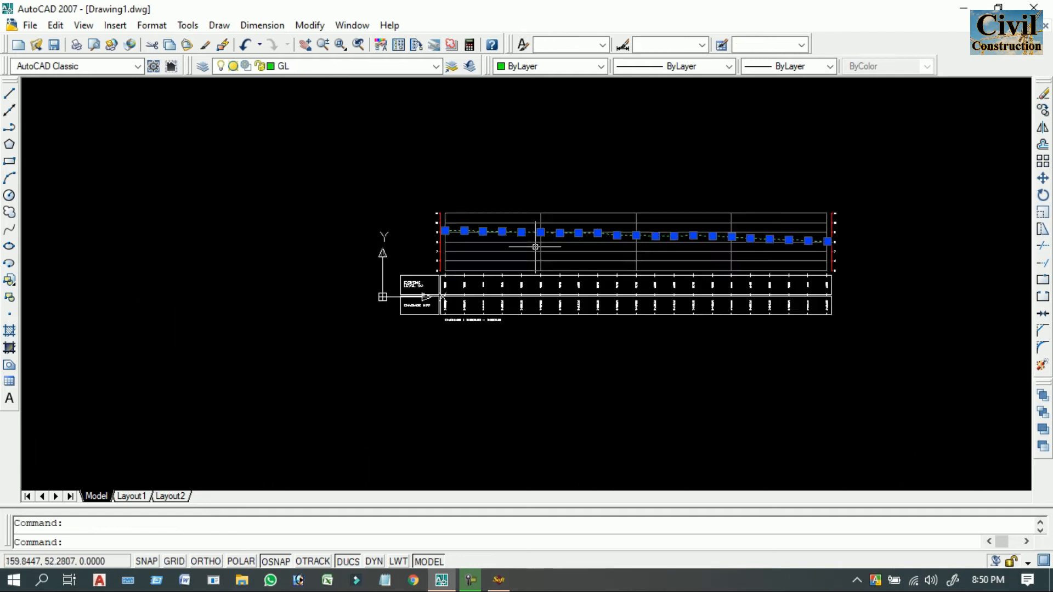
middle_drag(534, 246, 424, 247)
scroll(492, 230, up, 5)
scroll(783, 247, up, 3)
scroll(783, 247, down, 4)
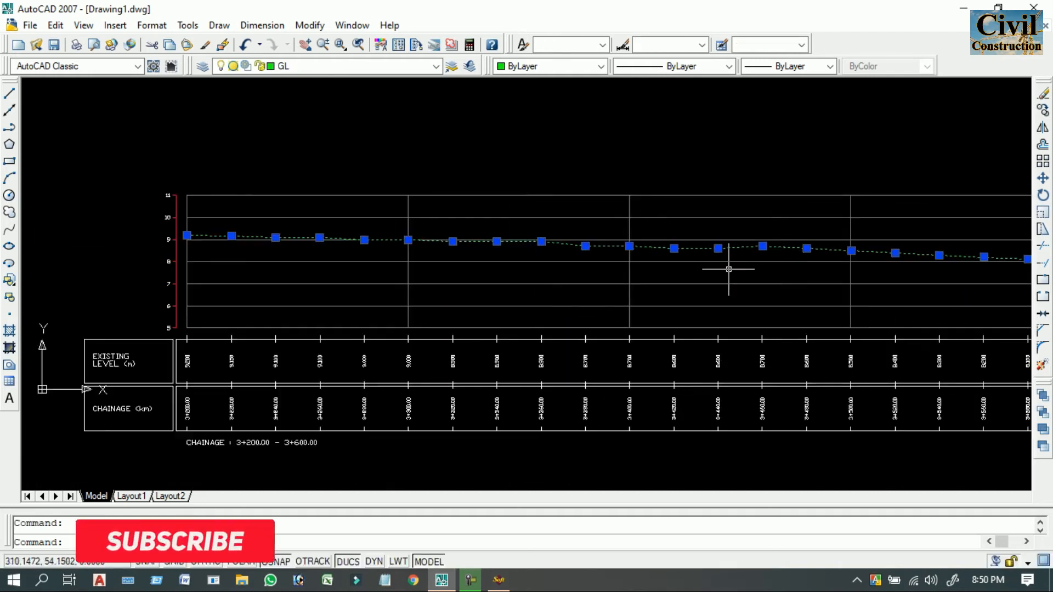
key(Escape)
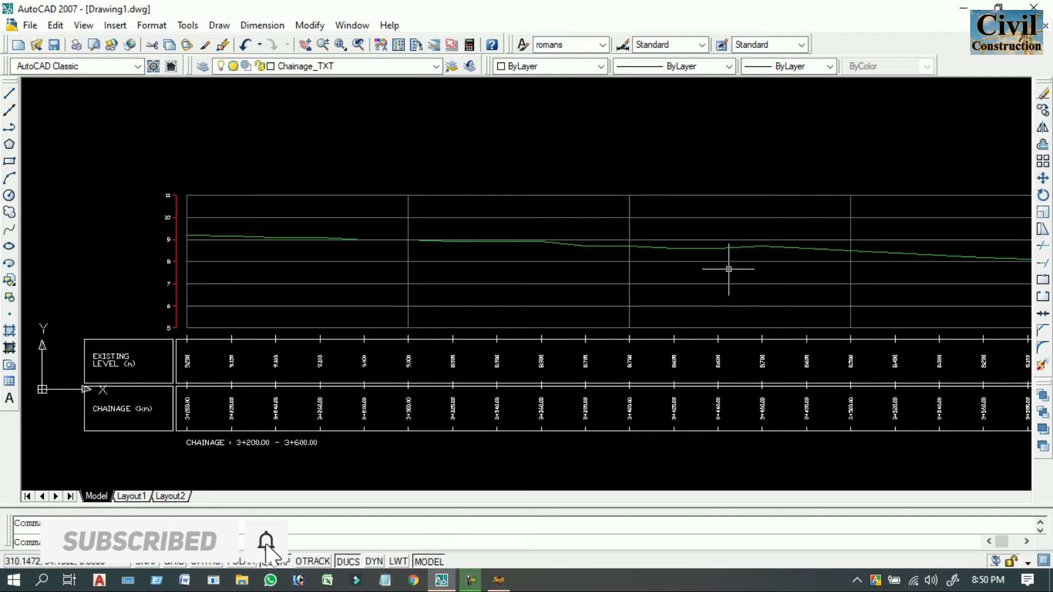
Change the word EXISTING to DESIGN in the level row's title box
middle_drag(223, 371, 346, 308)
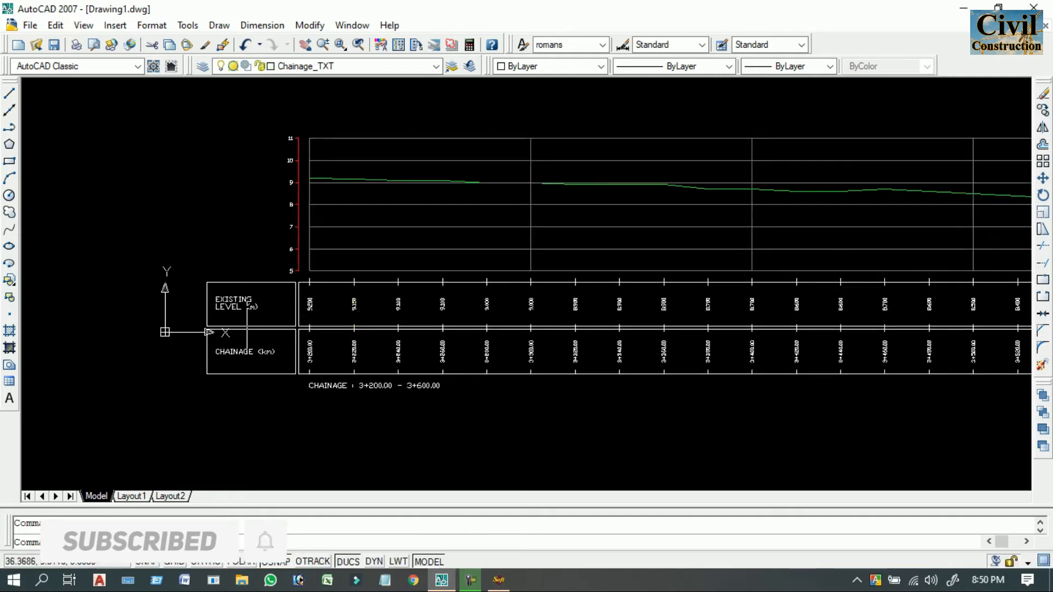
scroll(225, 305, up, 6)
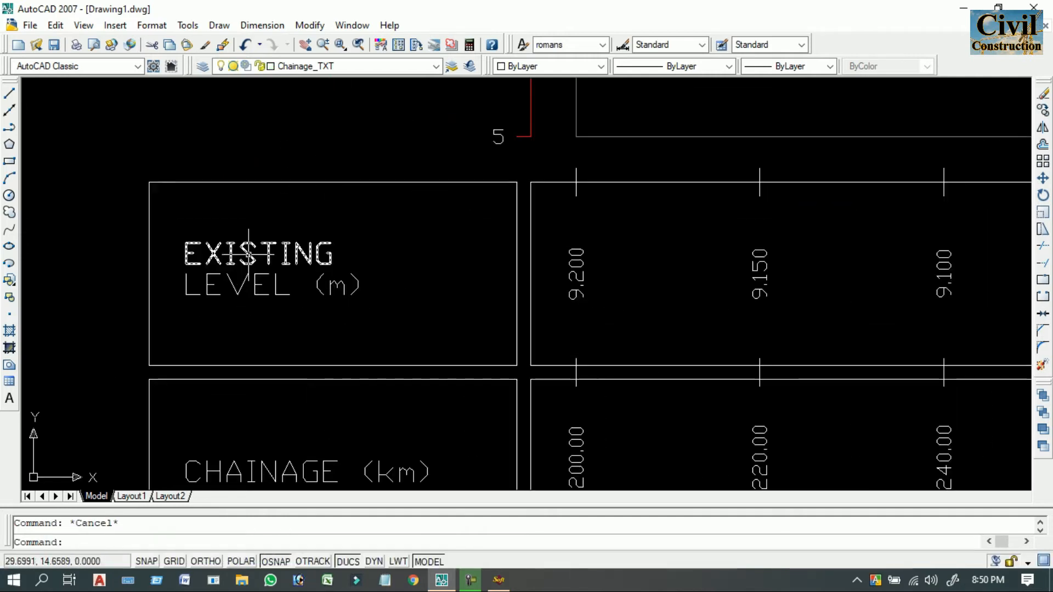
click(272, 252)
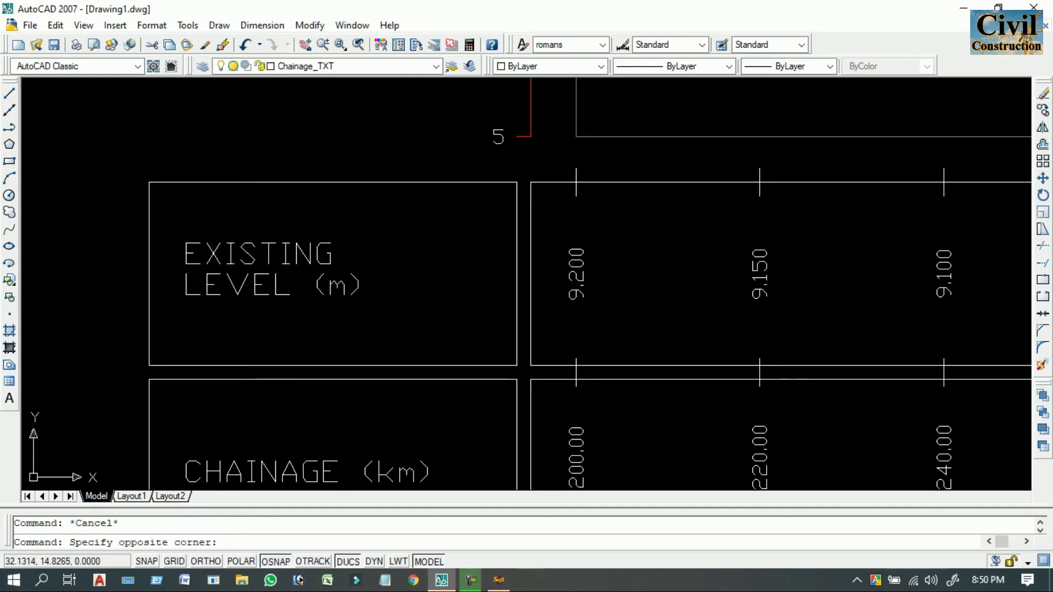
click(273, 252)
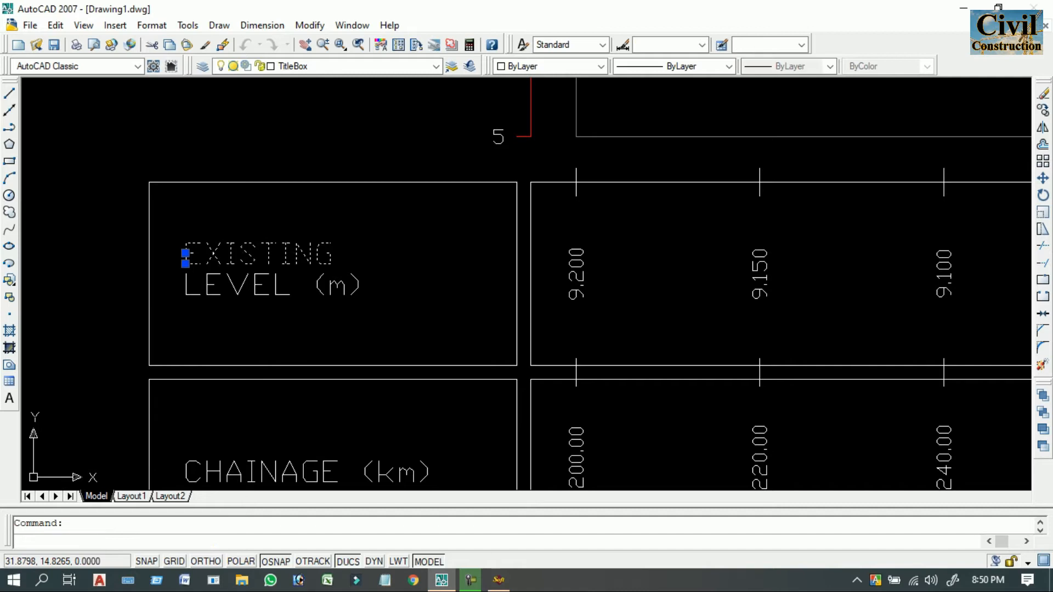
double_click(273, 257)
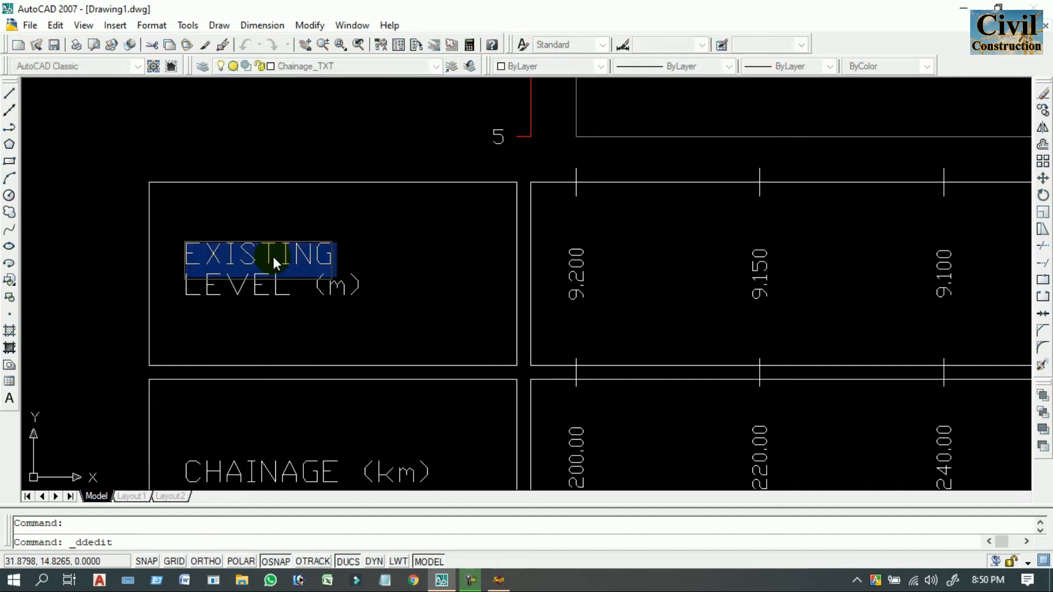
key(Delete)
text(del)
key(BackSpace)
key(BackSpace)
key(BackSpace)
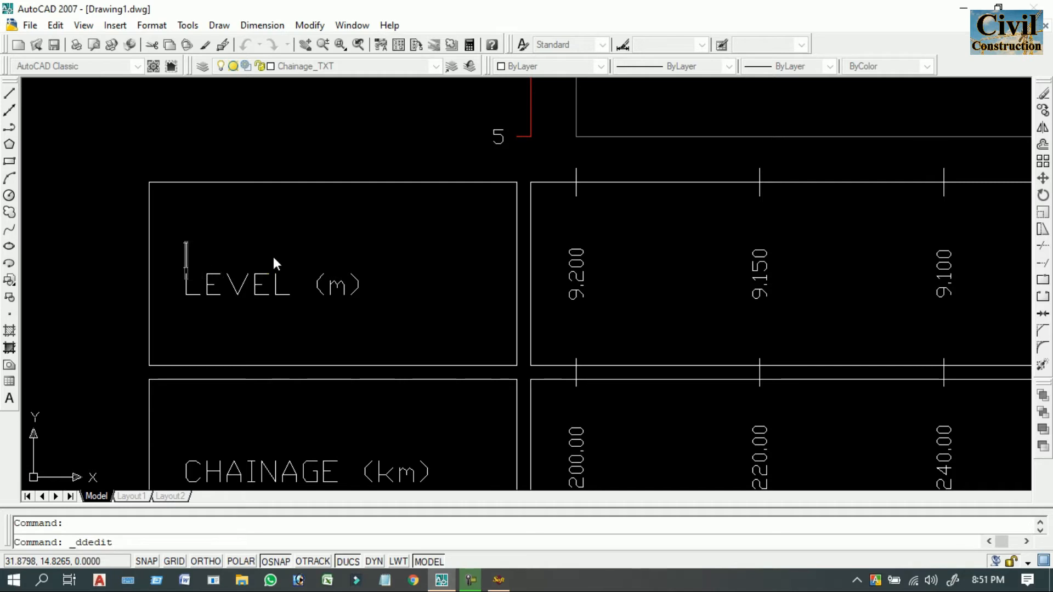
text(DES)
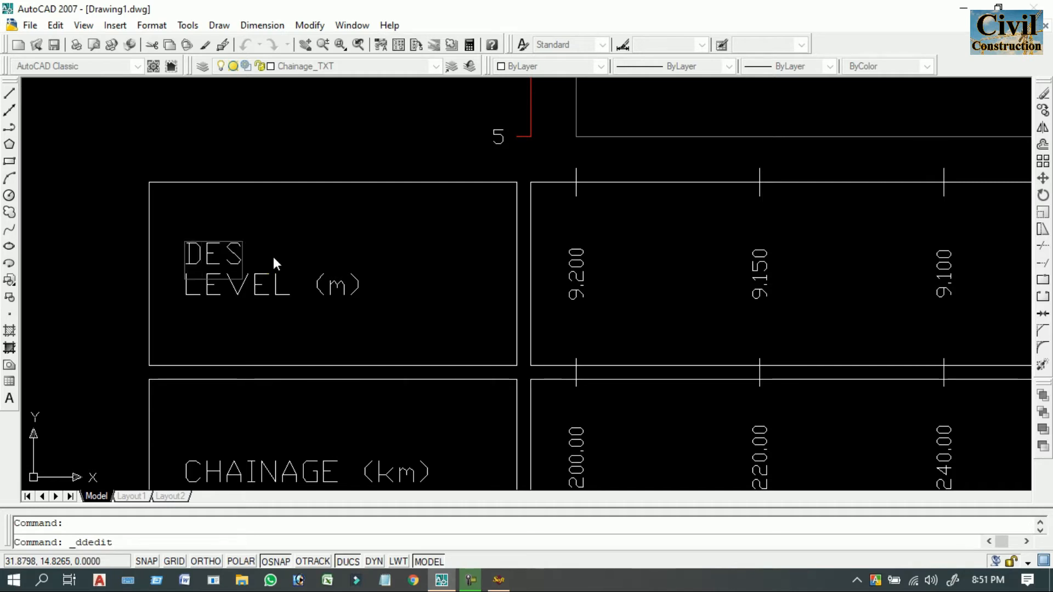
text(IGNM)
key(BackSpace)
key(Return)
Leave free space below the design profile in view, then back out of the finished Draw L-Profile dialog and close it
scroll(354, 272, down, 4)
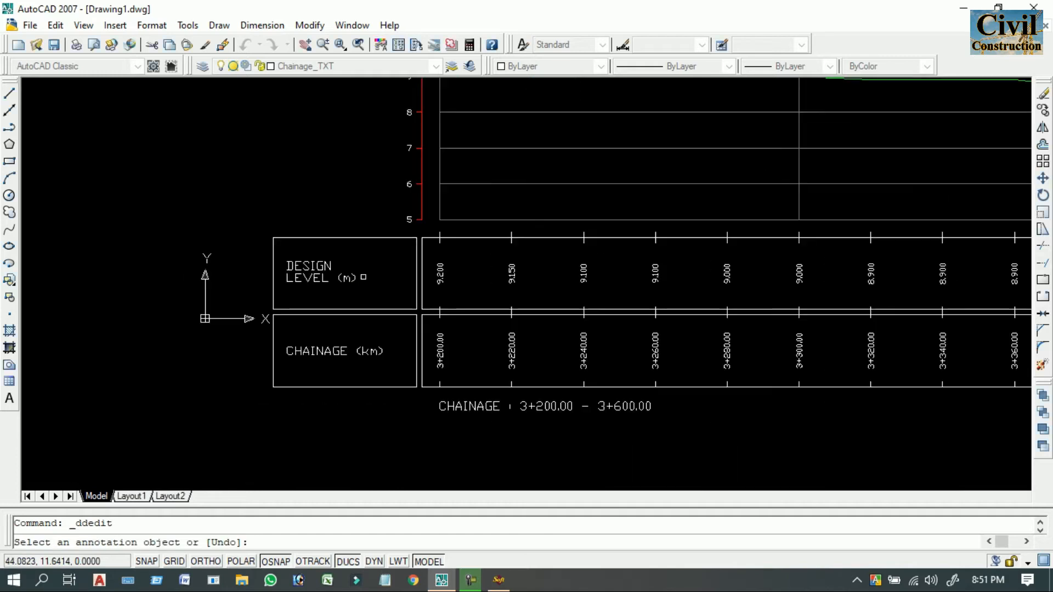
scroll(652, 291, down, 4)
middle_drag(652, 291, 455, 284)
middle_drag(774, 249, 623, 155)
middle_drag(479, 252, 525, 278)
scroll(539, 326, down, 1)
middle_drag(539, 328, 539, 307)
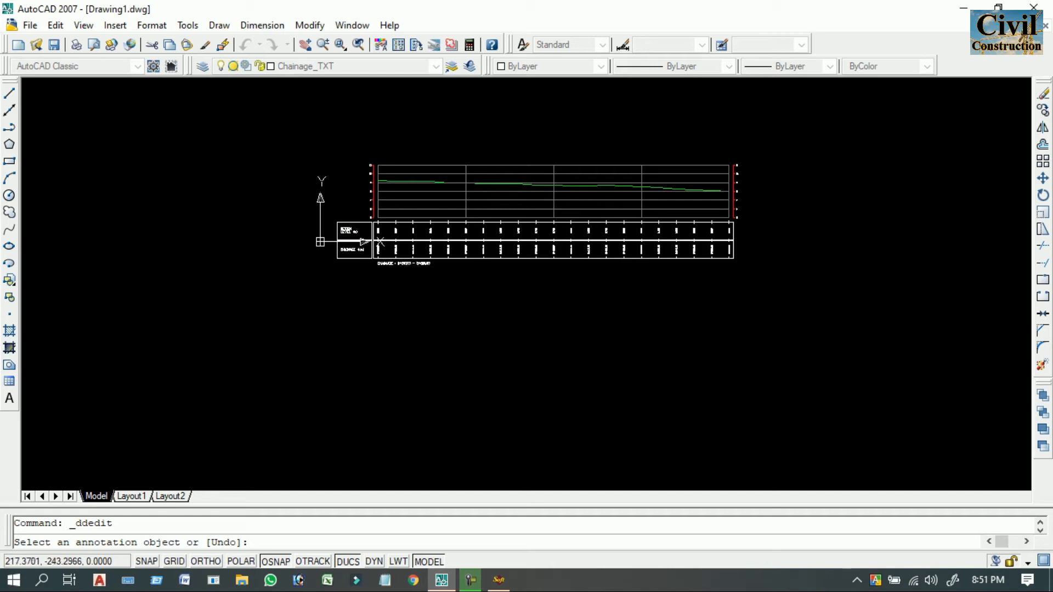
click(498, 580)
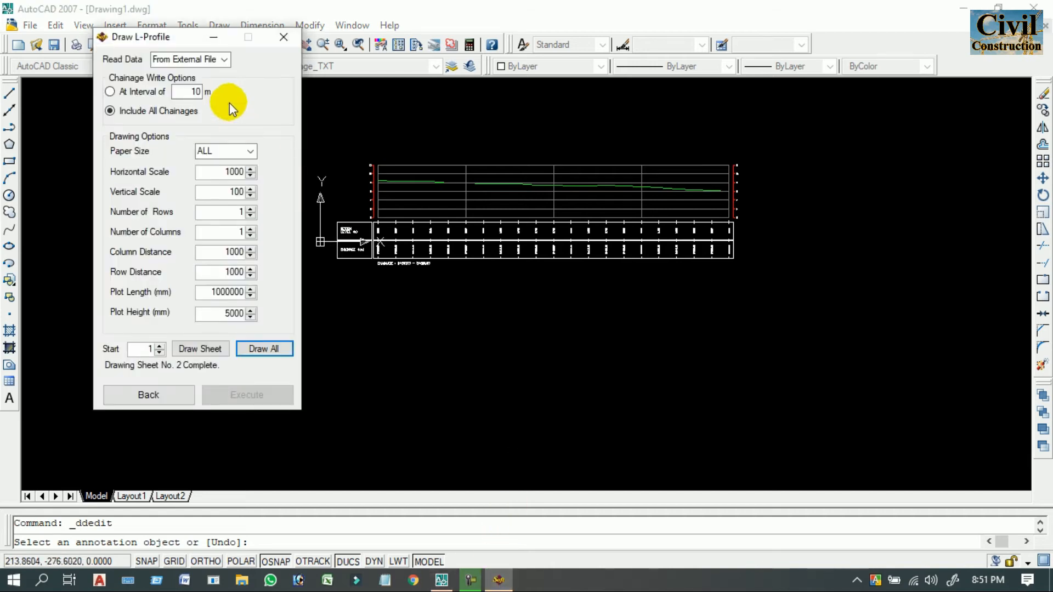
click(152, 396)
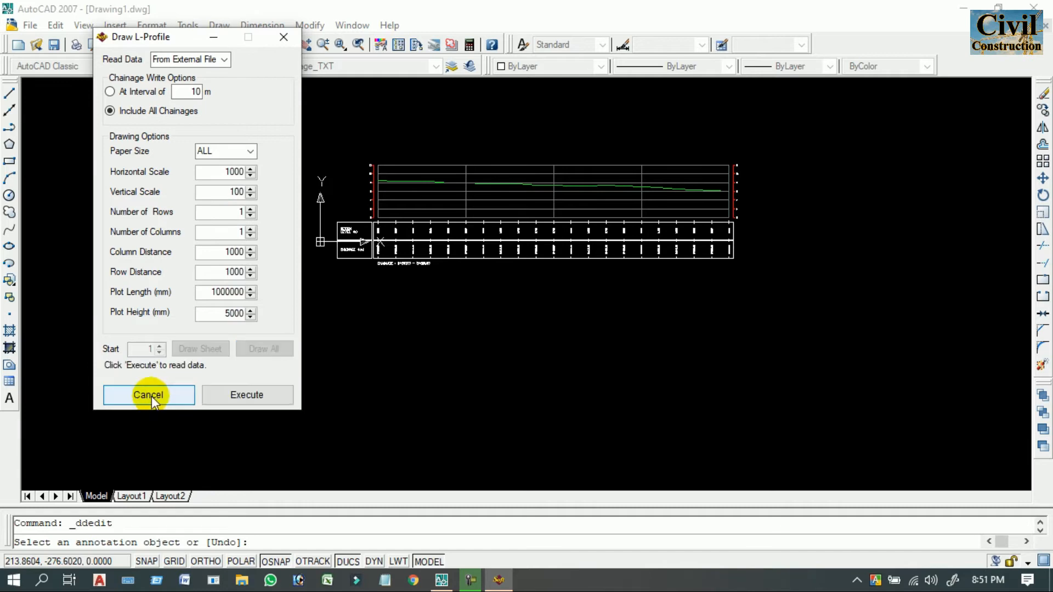
click(150, 396)
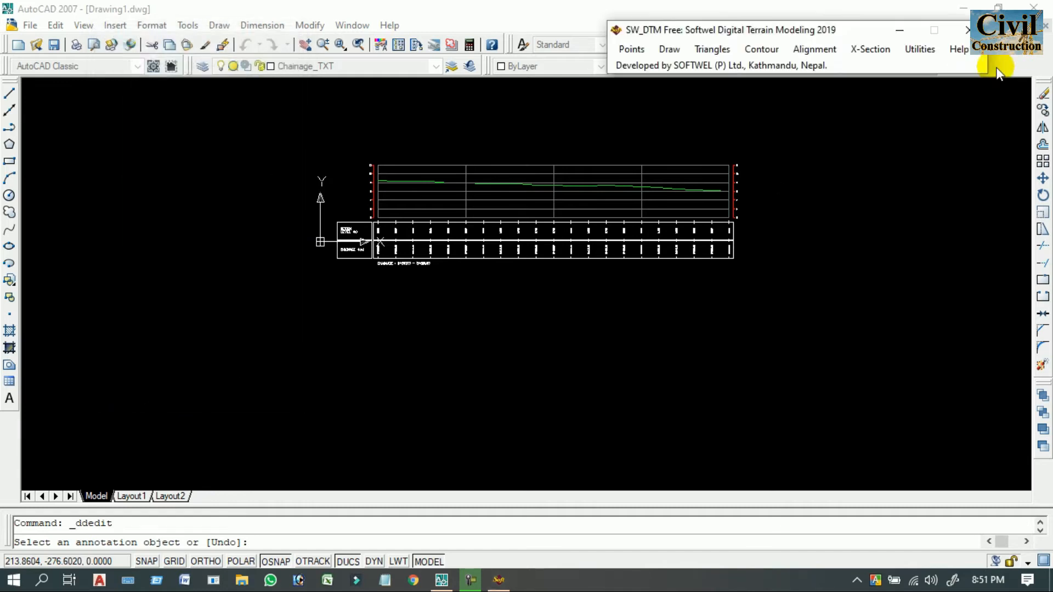
Start another L-Profile and read its data from the external file Existing CL-1 on the Desktop
click(871, 52)
mouse_move(893, 103)
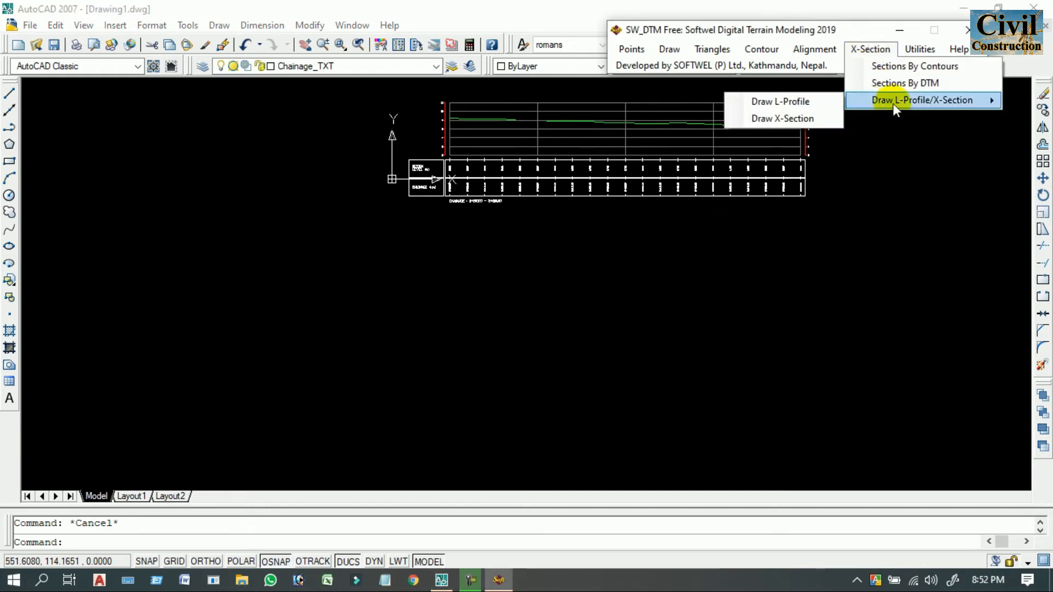
click(821, 100)
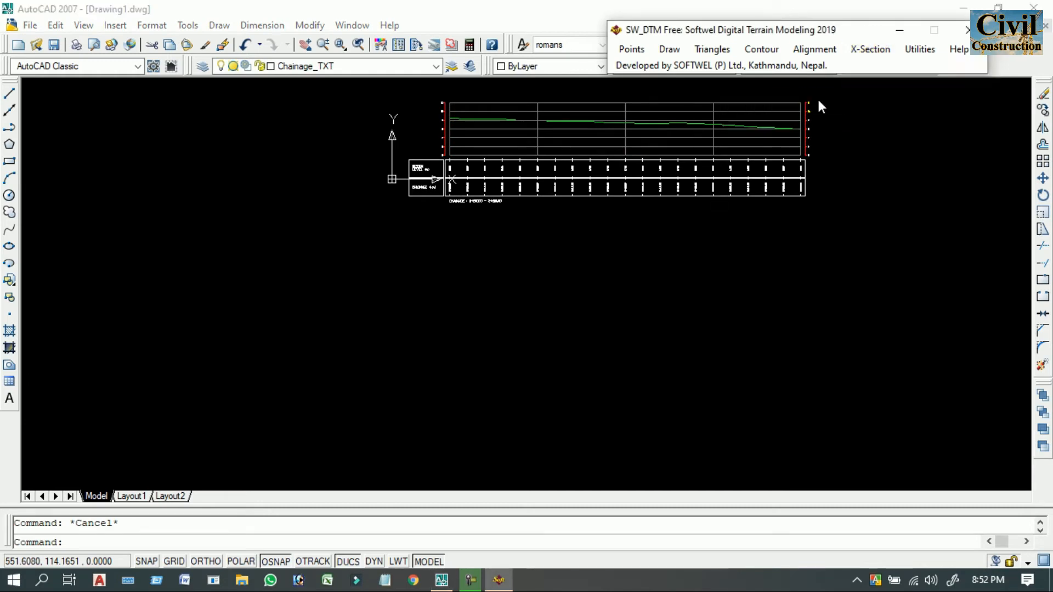
drag(93, 28, 138, 48)
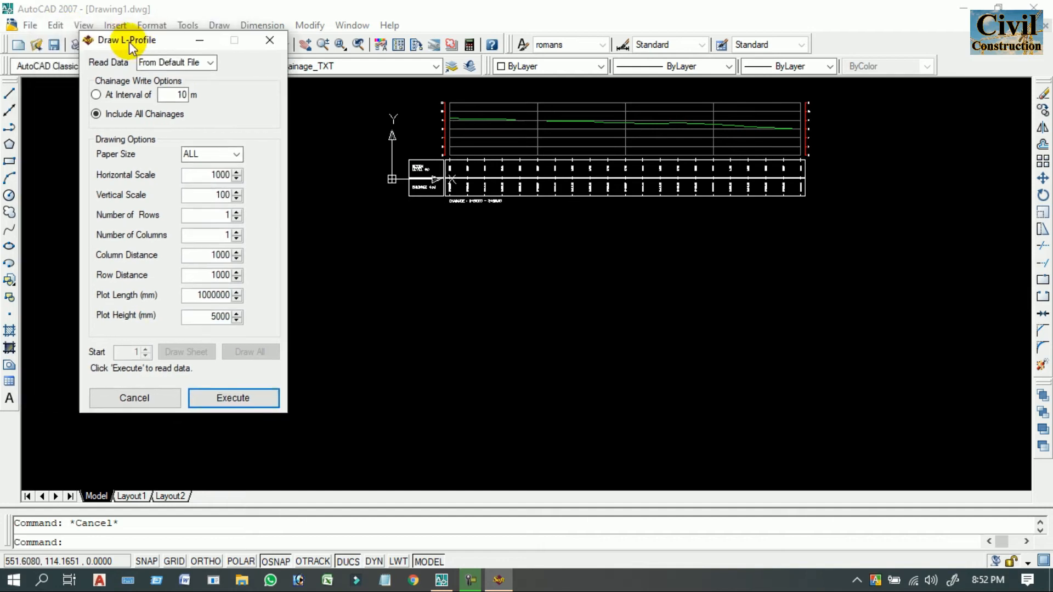
click(210, 63)
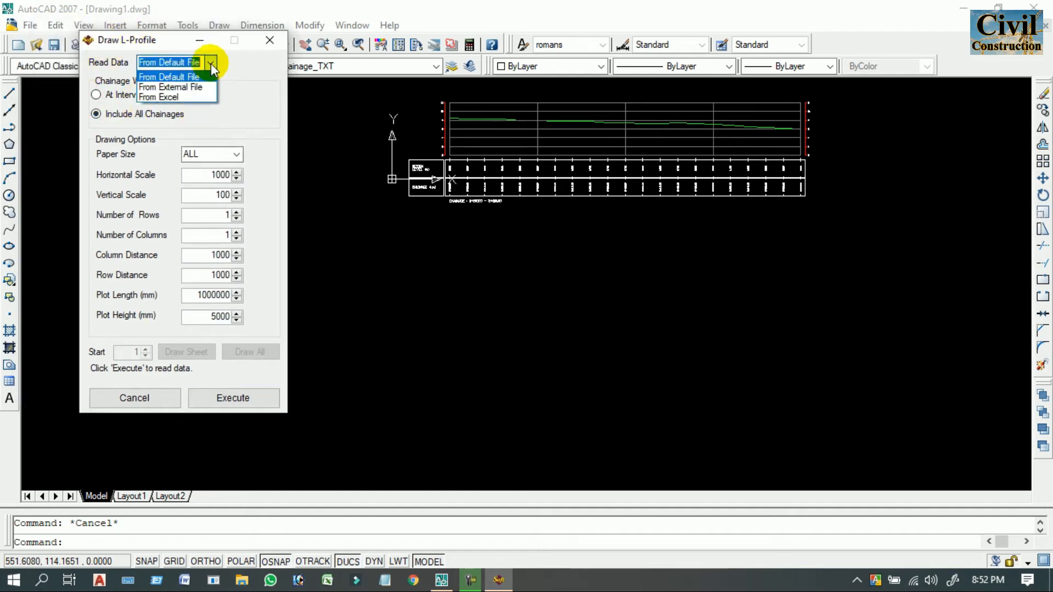
click(170, 88)
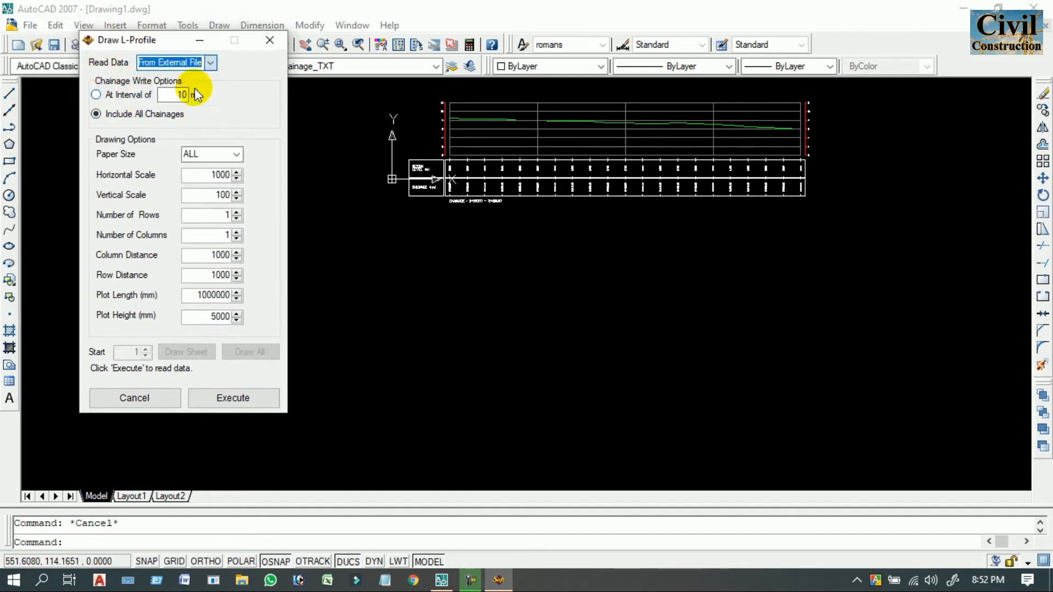
click(236, 398)
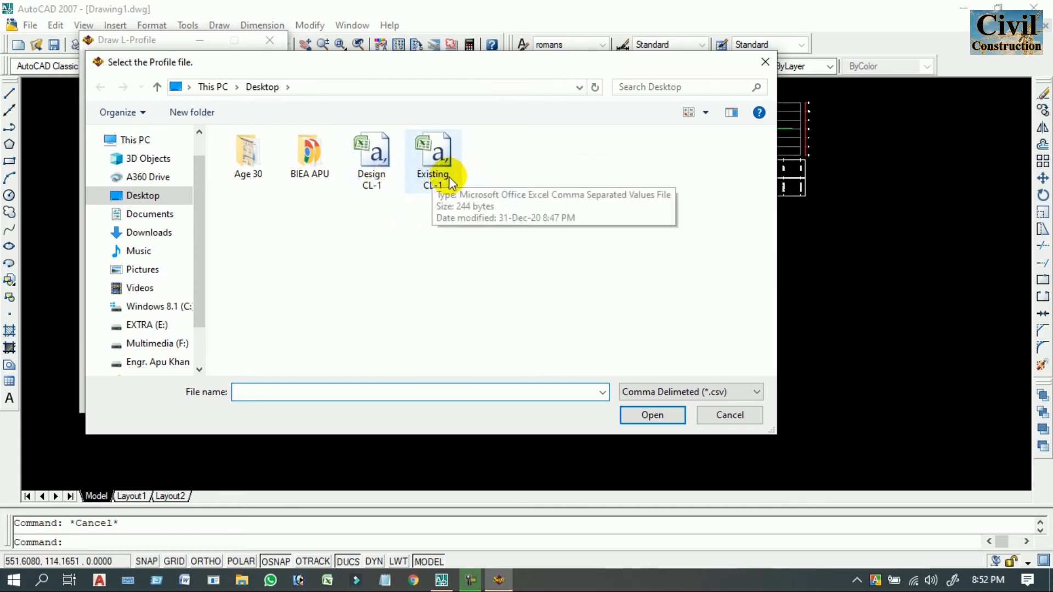
click(438, 174)
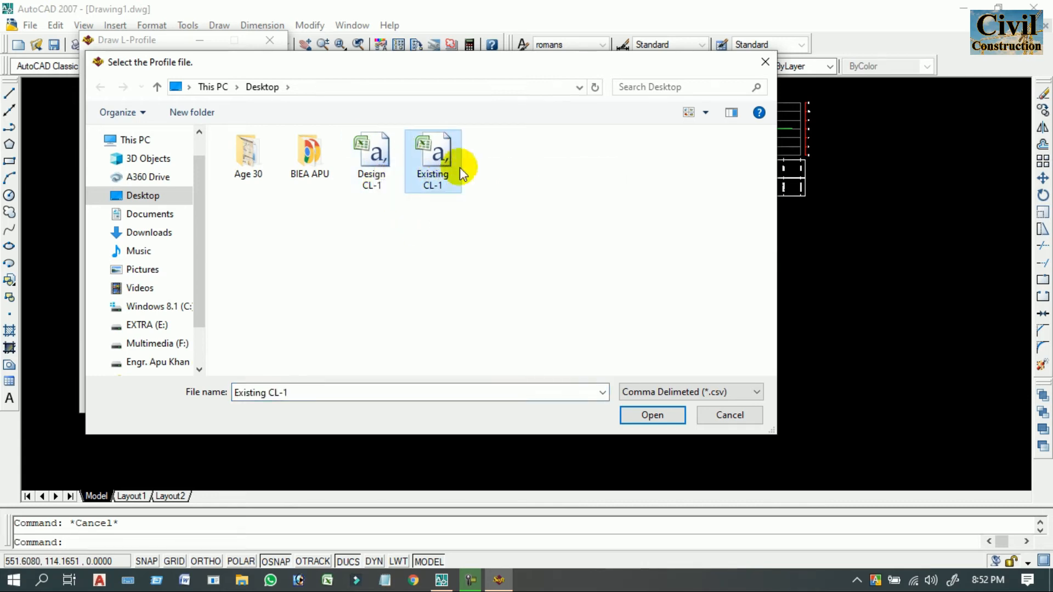
click(653, 415)
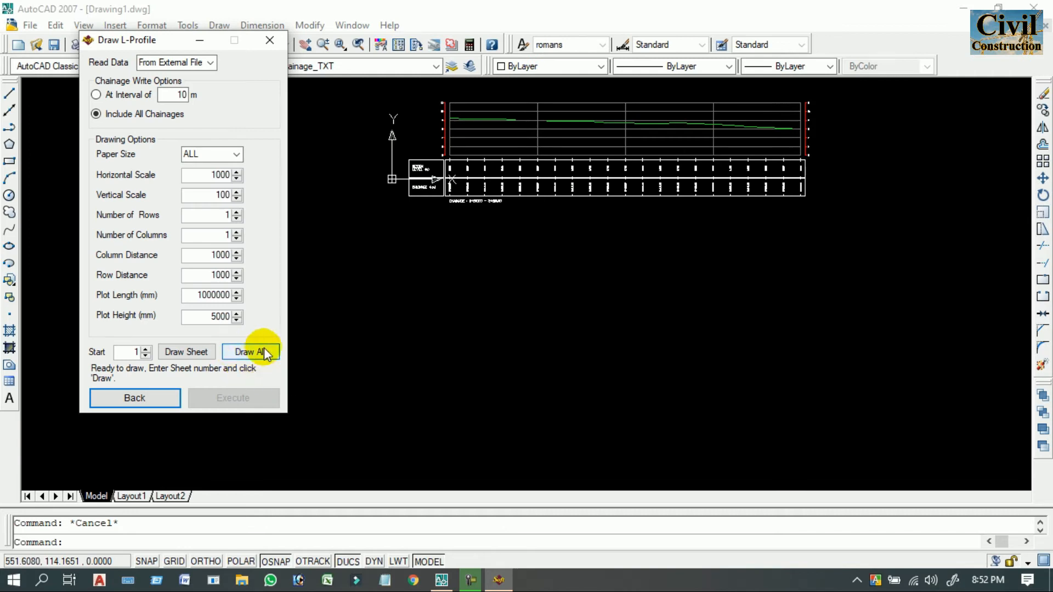
Draw all sheets of the existing profile in the free space below the design profile, and close Draw L-Profile and SW_DTM
click(258, 354)
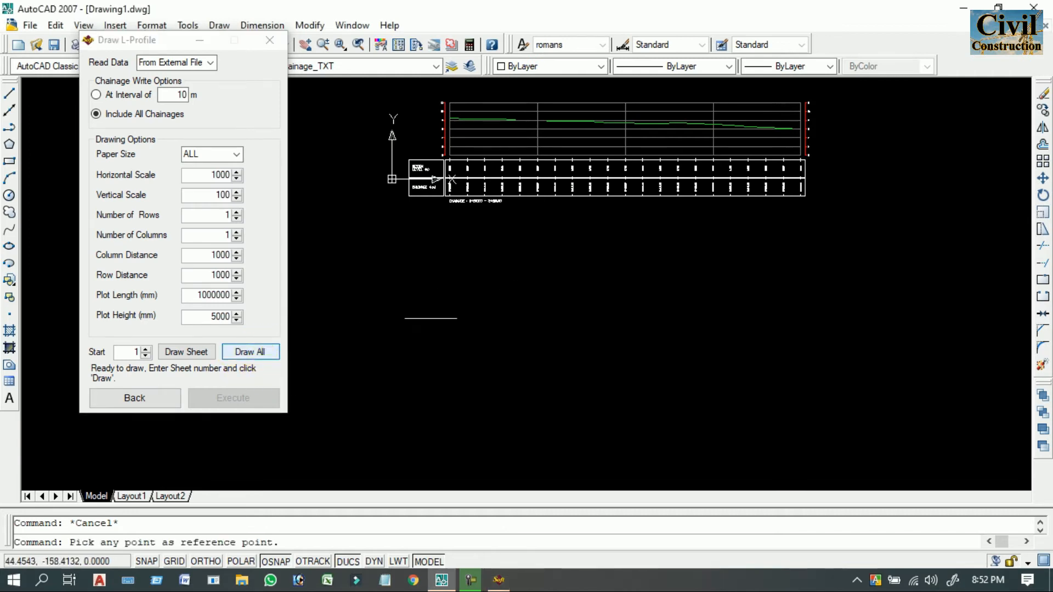
middle_drag(447, 307, 480, 331)
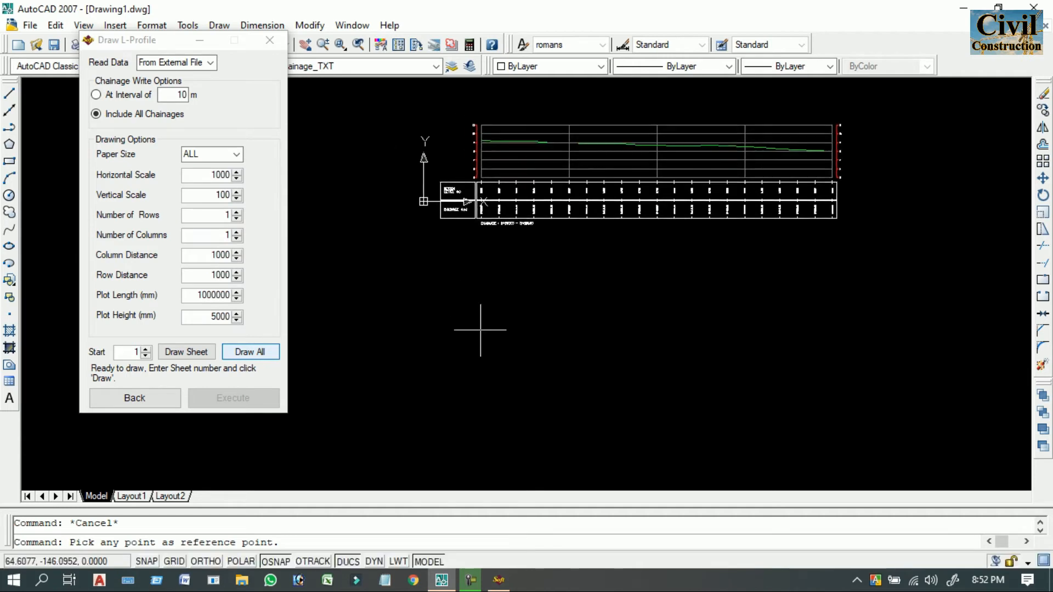
click(471, 379)
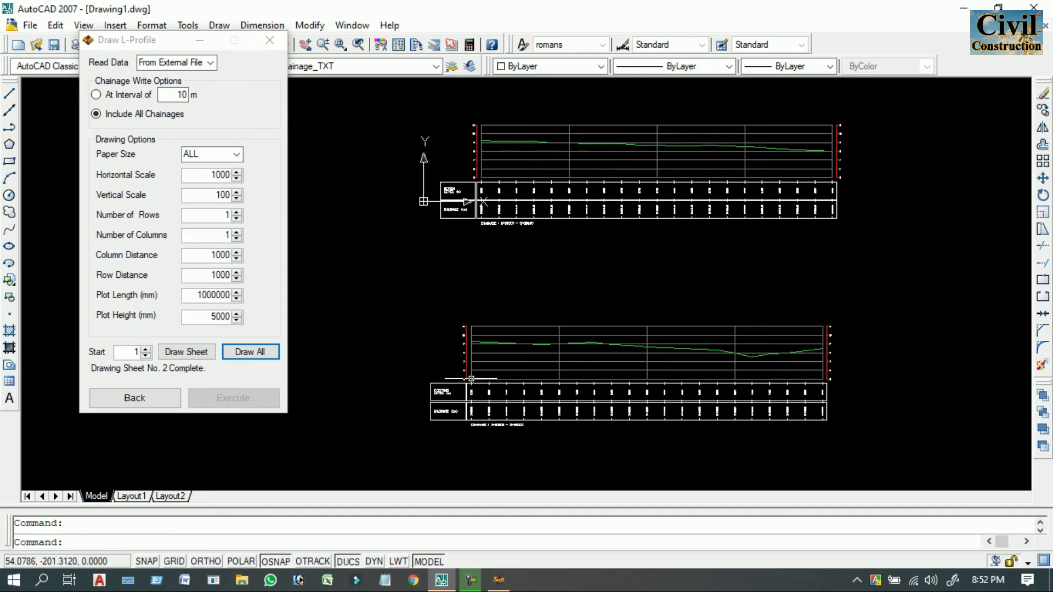
middle_drag(472, 438, 480, 406)
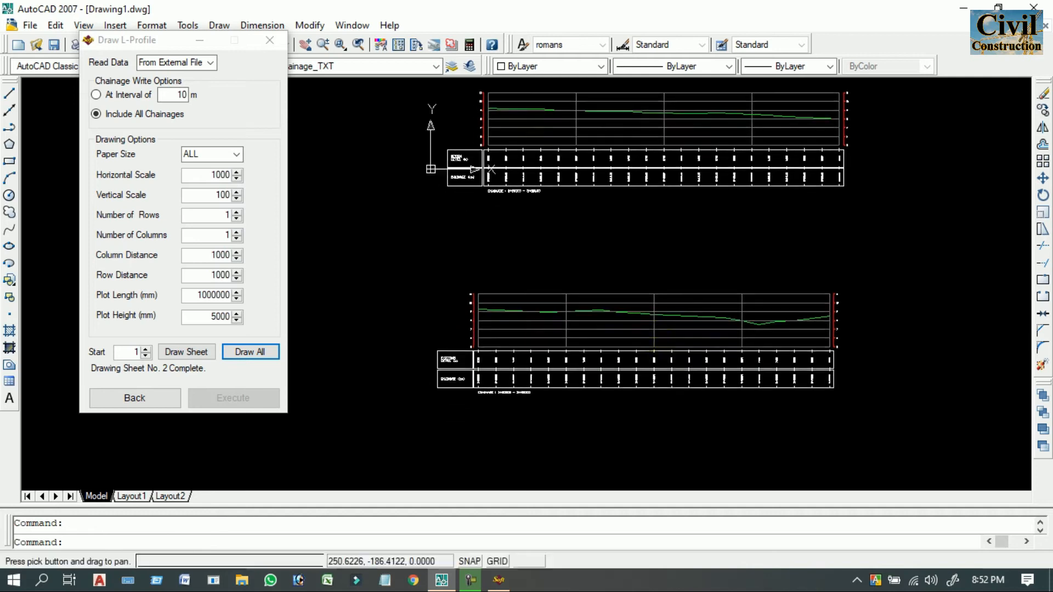
click(274, 40)
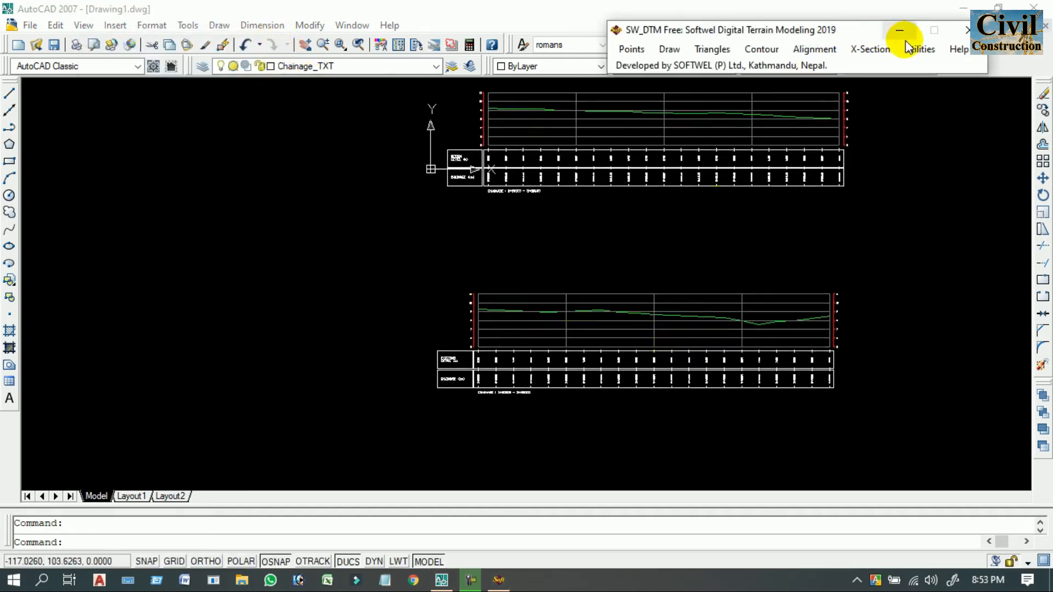
mouse_move(687, 36)
mouse_down()
mouse_move(581, 174)
mouse_move(511, 205)
mouse_up()
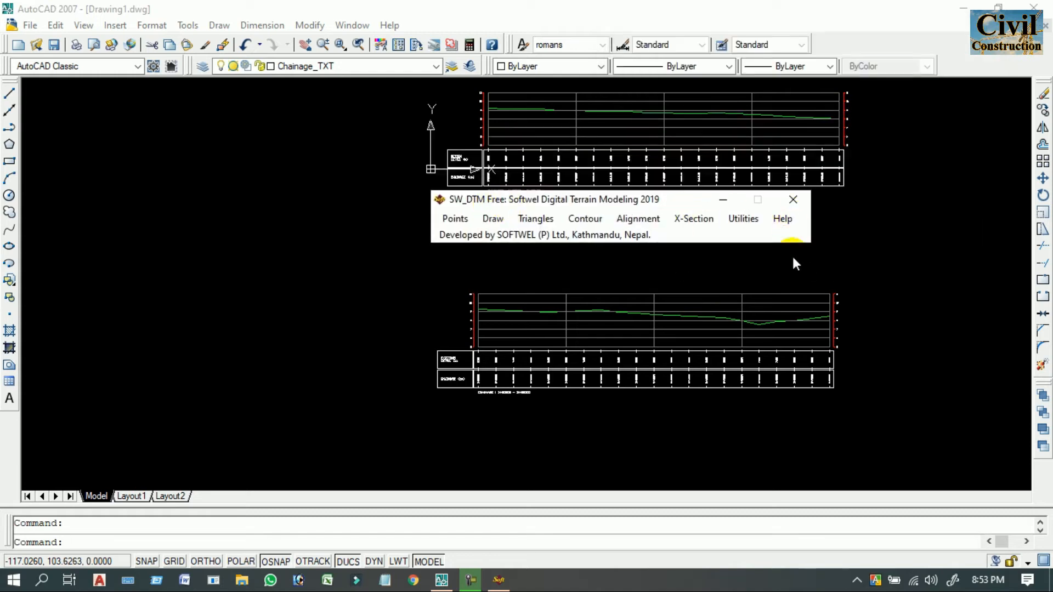
click(793, 200)
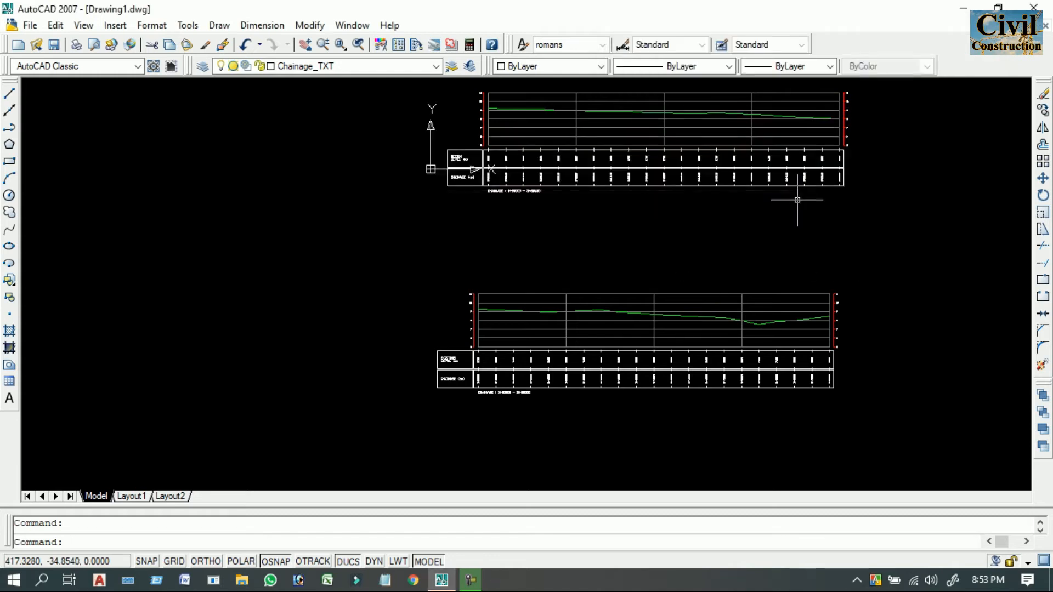
Move the existing profile line to the Fin_Level layer and clear the selection
scroll(770, 324, up, 2)
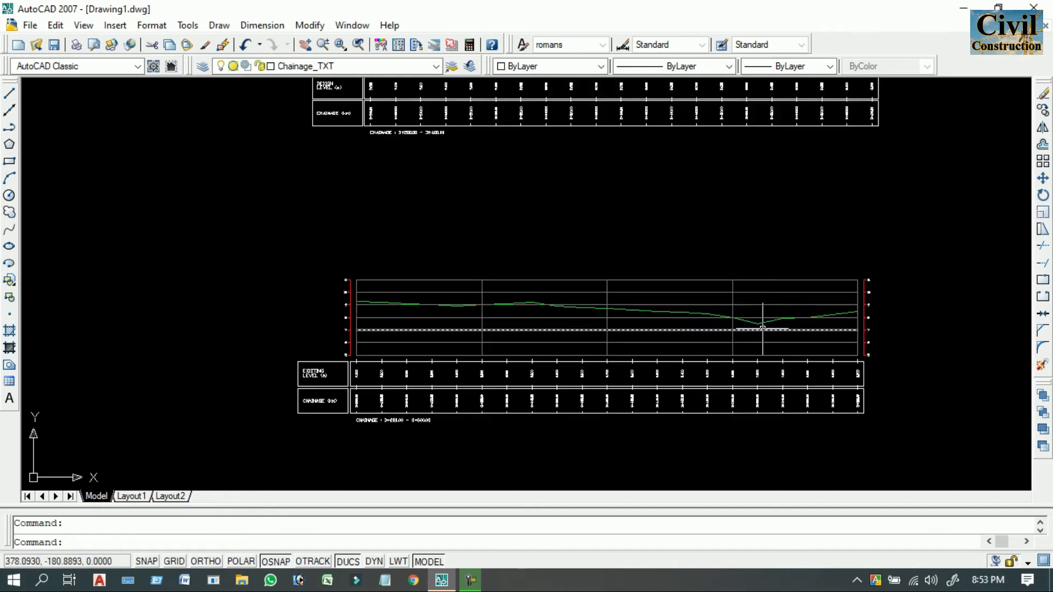
click(761, 324)
scroll(768, 324, down, 3)
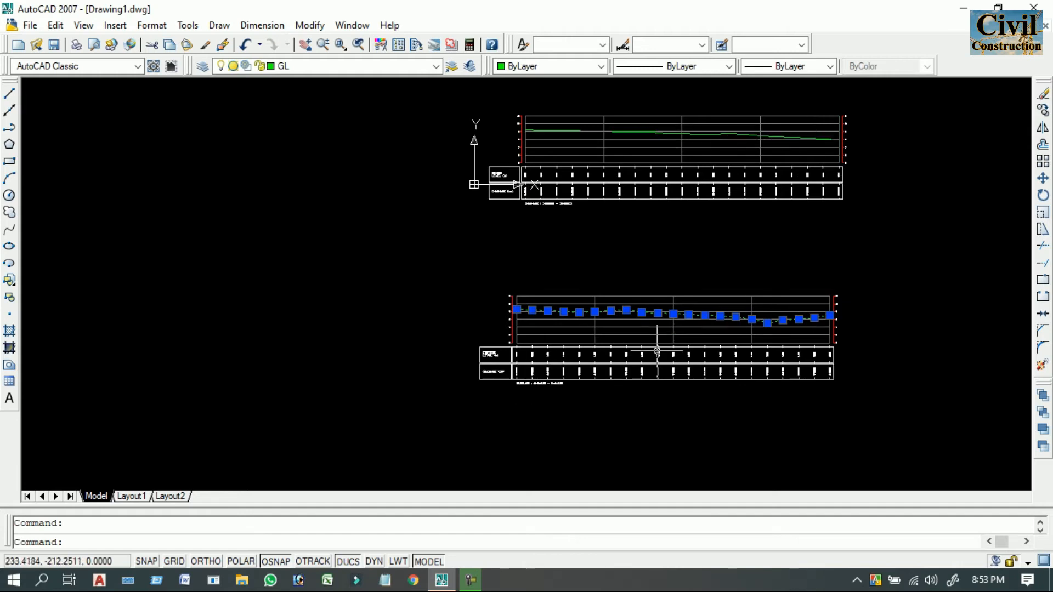
scroll(653, 298, up, 5)
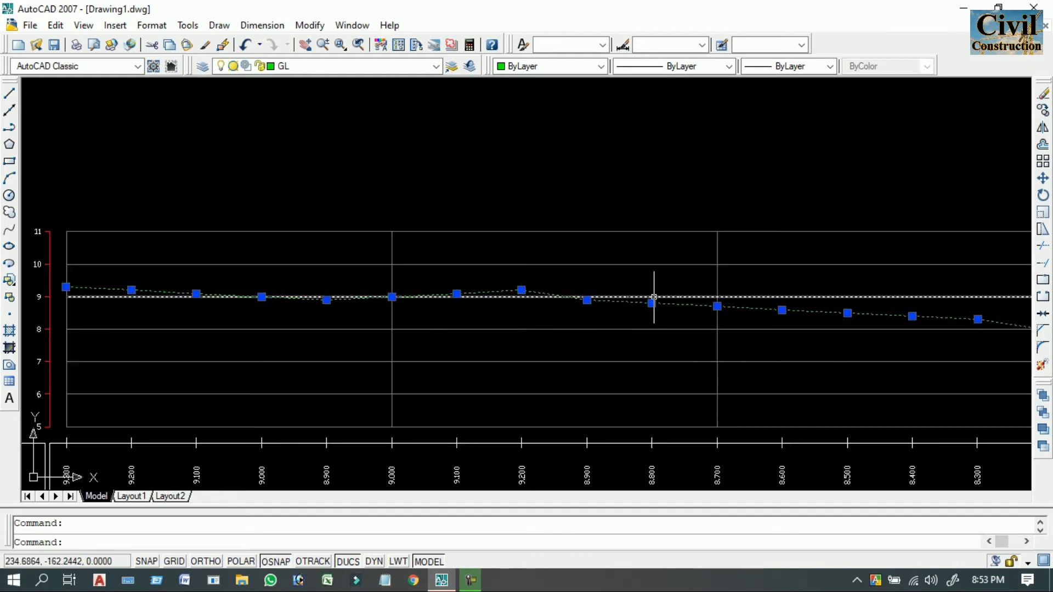
click(436, 66)
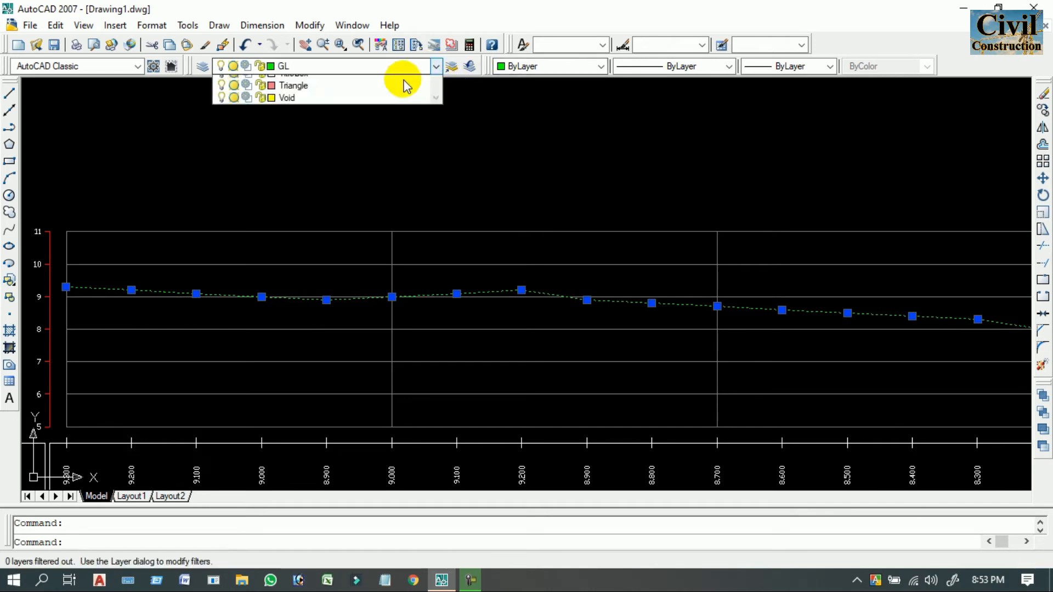
click(303, 217)
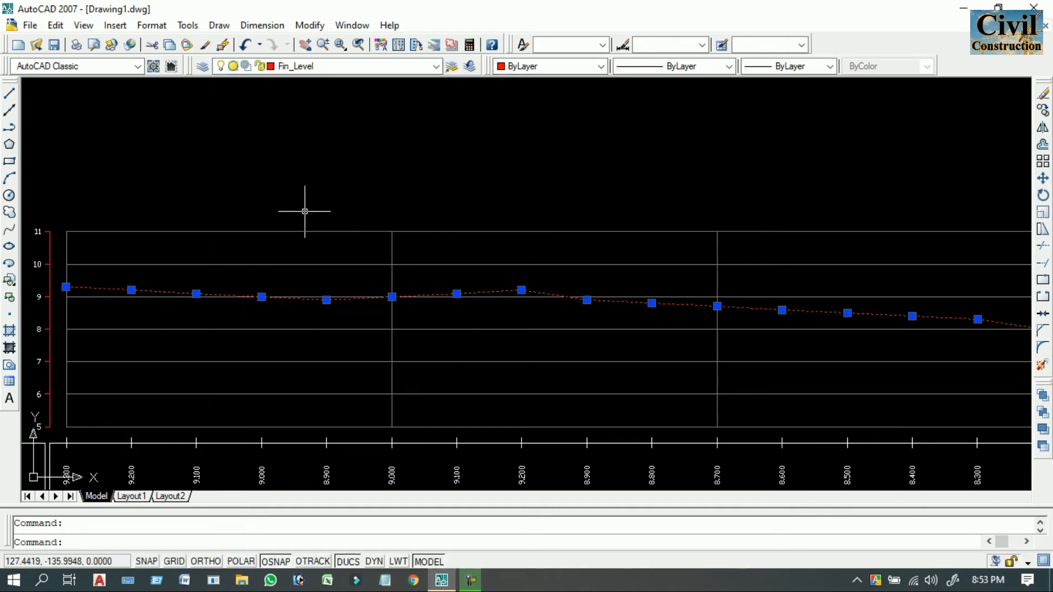
key(Escape)
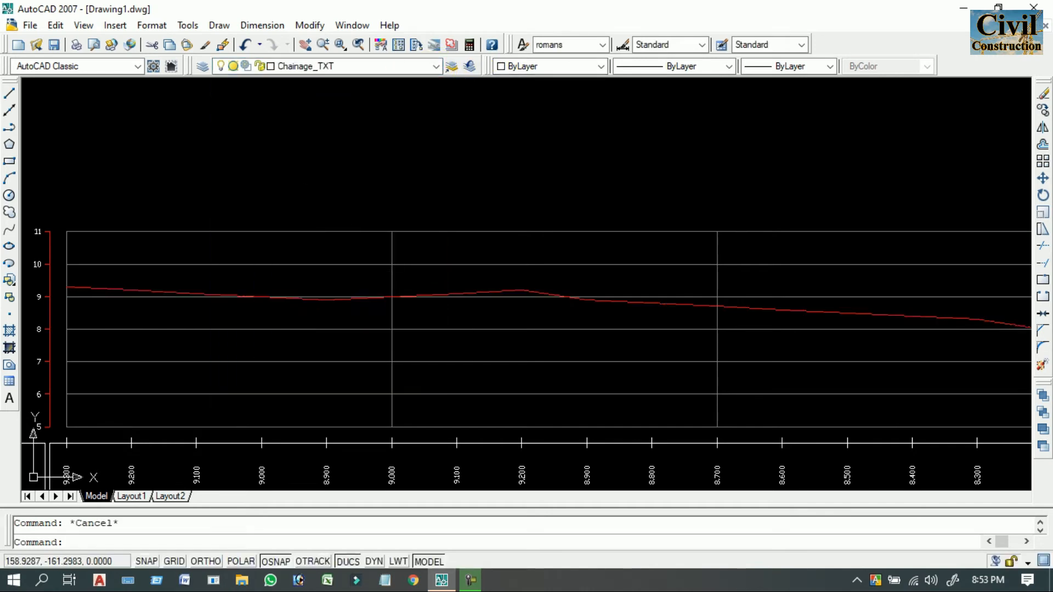
Examine the design and existing profiles, comparing their level lines, level rows and chainage rows
scroll(439, 286, down, 5)
scroll(388, 147, up, 6)
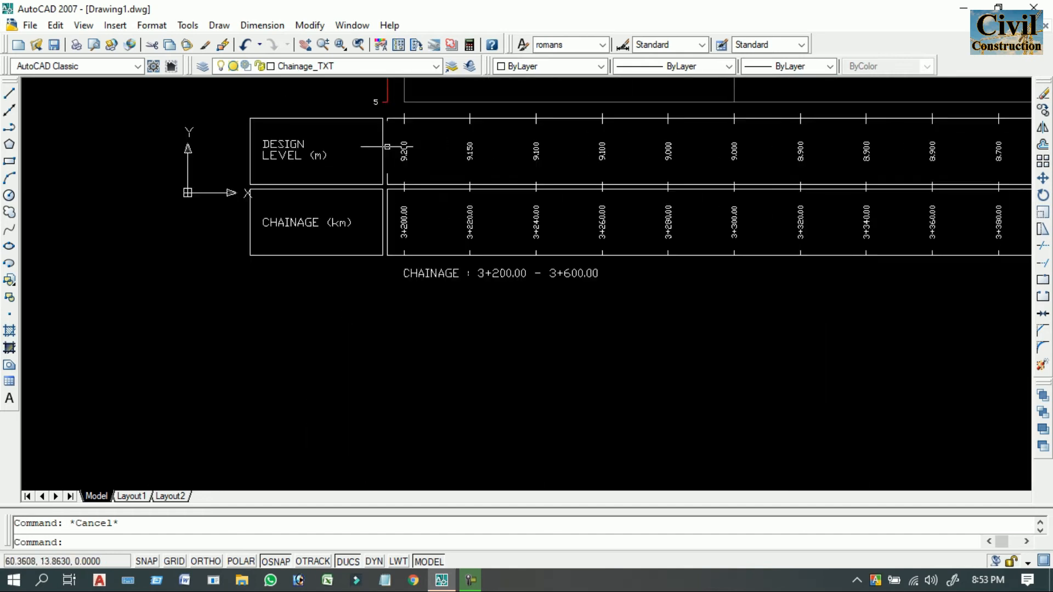
middle_drag(387, 147, 376, 357)
scroll(961, 169, down, 1)
middle_drag(963, 172, 720, 144)
scroll(718, 212, down, 2)
middle_drag(715, 254, 713, 185)
scroll(679, 303, up, 2)
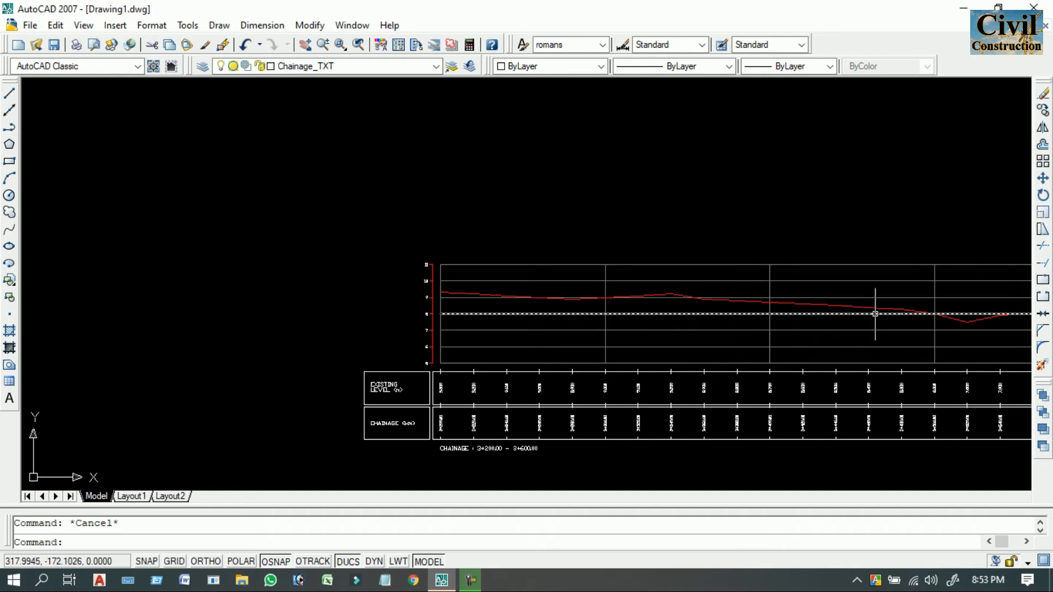
scroll(846, 324, down, 2)
middle_drag(741, 317, 507, 311)
mouse_move(419, 305)
middle_down()
mouse_move(580, 301)
mouse_move(521, 350)
middle_up()
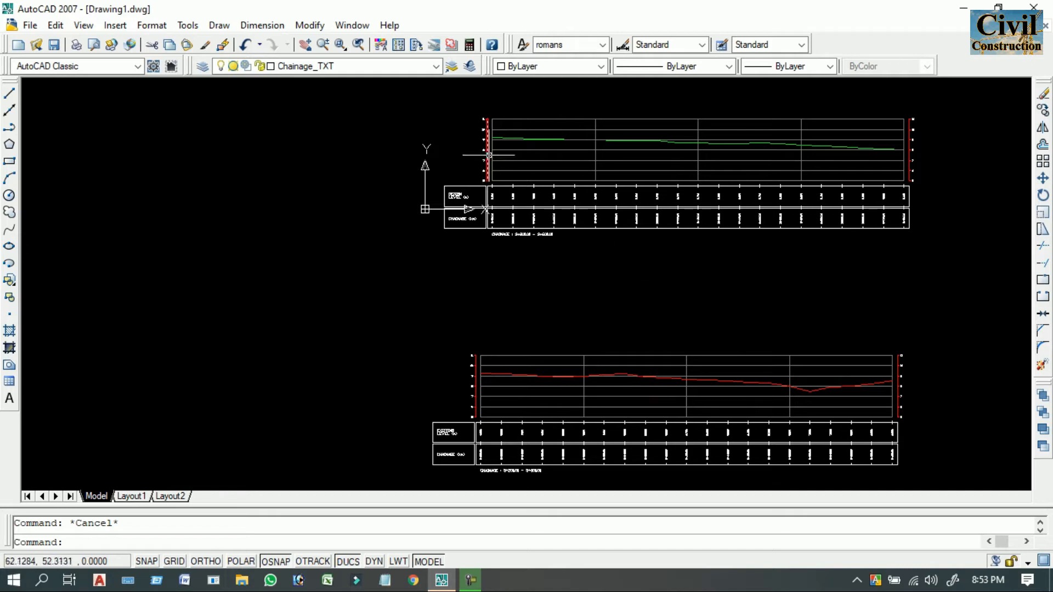
Turn on Ortho and add a linear dimension between the 8 and 7 level lines of the design profile to read their spacing
scroll(484, 130, up, 10)
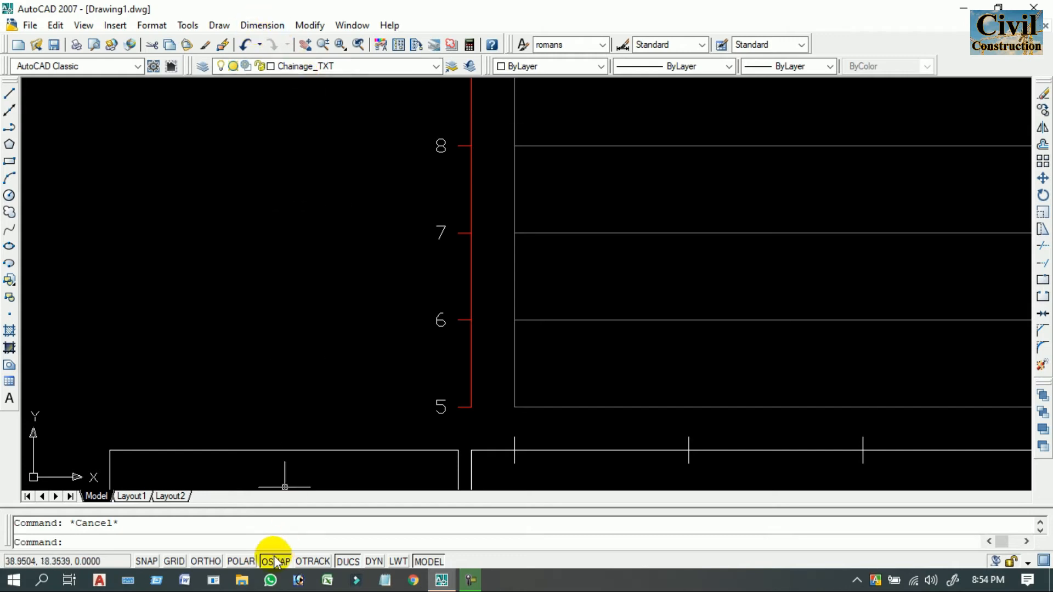
click(209, 561)
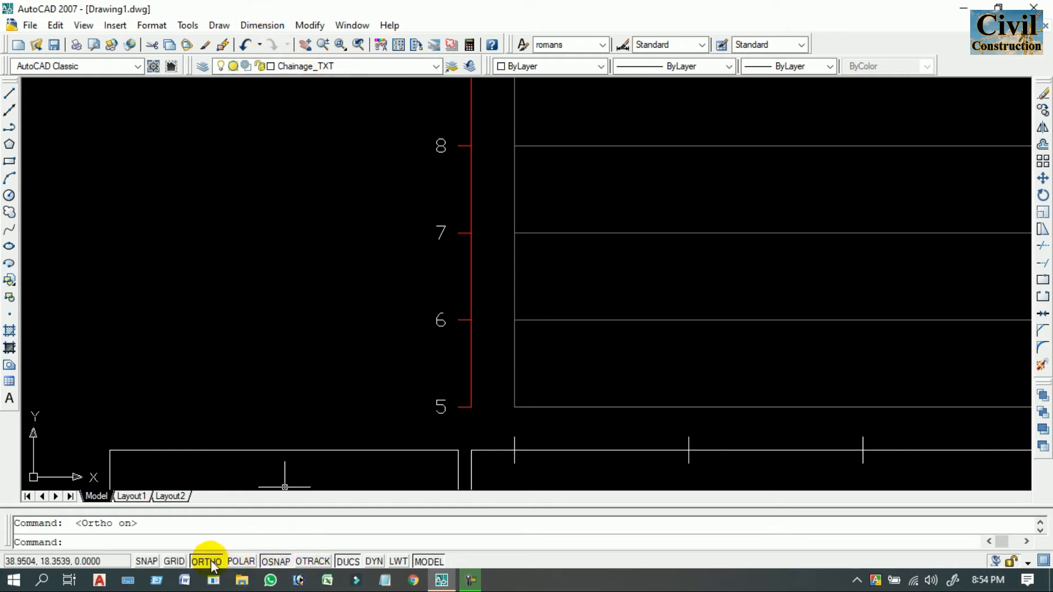
click(268, 28)
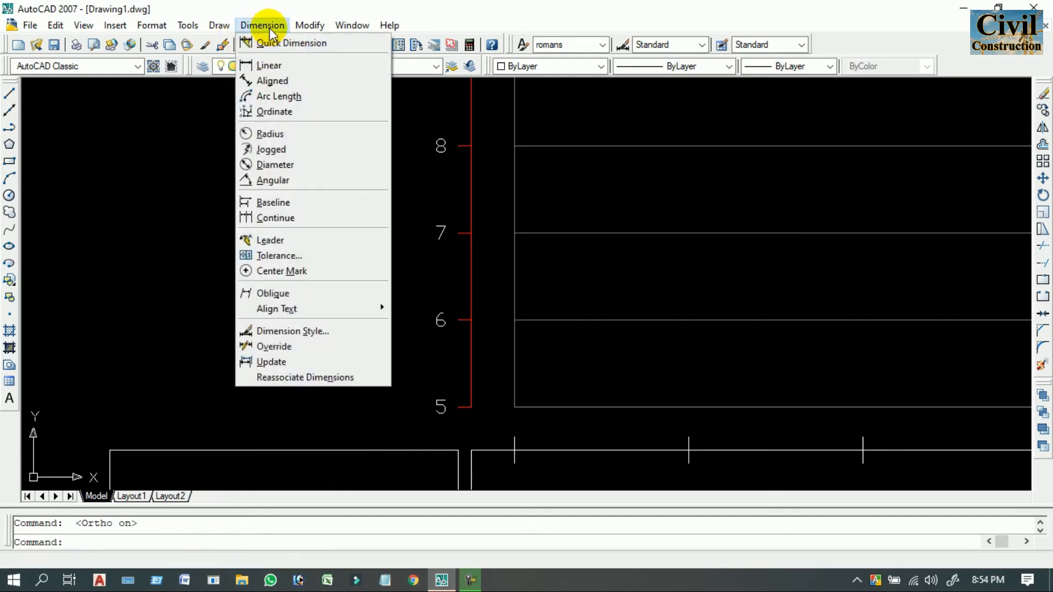
click(277, 65)
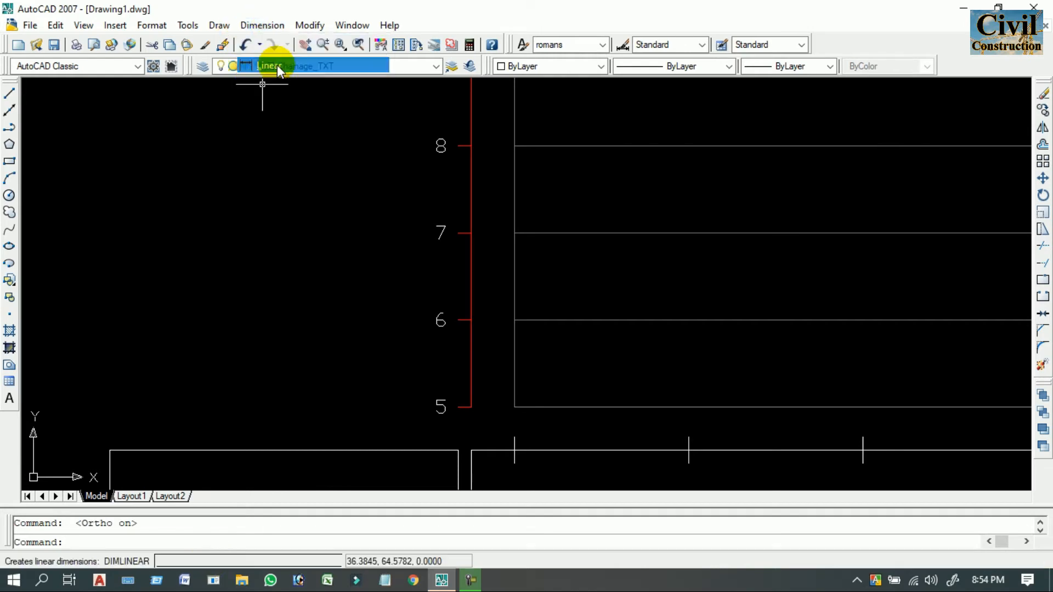
click(514, 146)
click(514, 233)
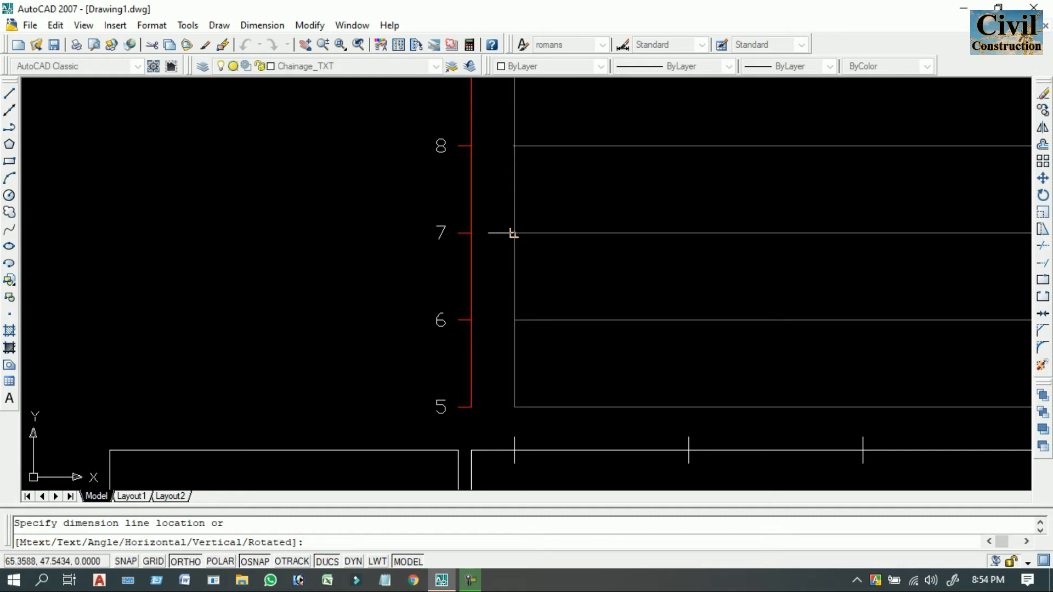
click(357, 232)
scroll(357, 181, up, 3)
scroll(356, 187, up, 4)
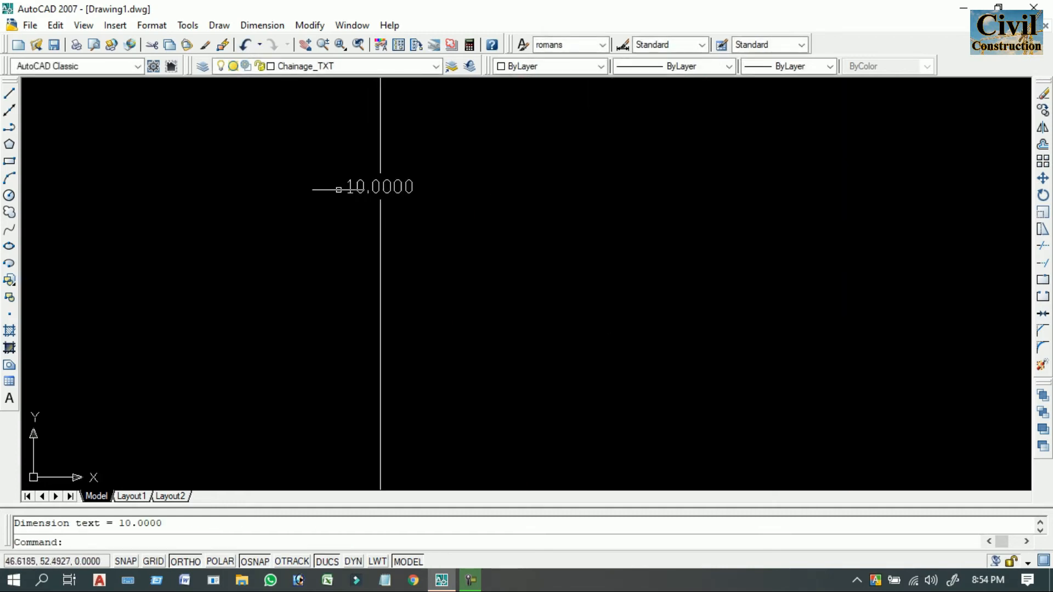
Erase the linear dimension between the 8 and 7 level lines
scroll(482, 247, down, 4)
scroll(585, 251, down, 1)
middle_drag(544, 254, 485, 254)
click(449, 236)
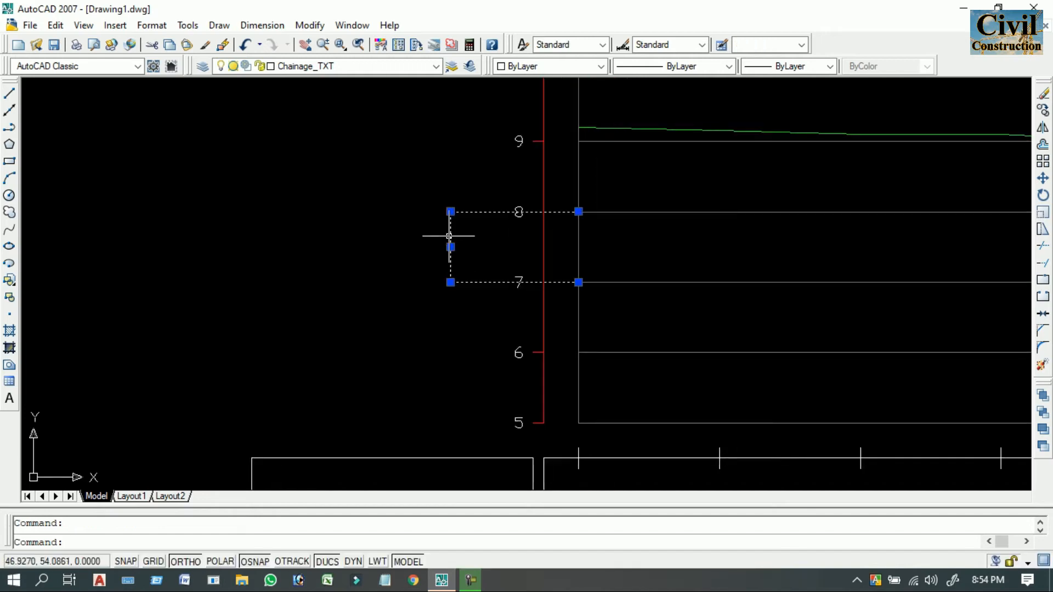
key(Delete)
Scale both the design and existing profile drawings together by a factor of 0.1 about a point beside them
scroll(449, 236, down, 10)
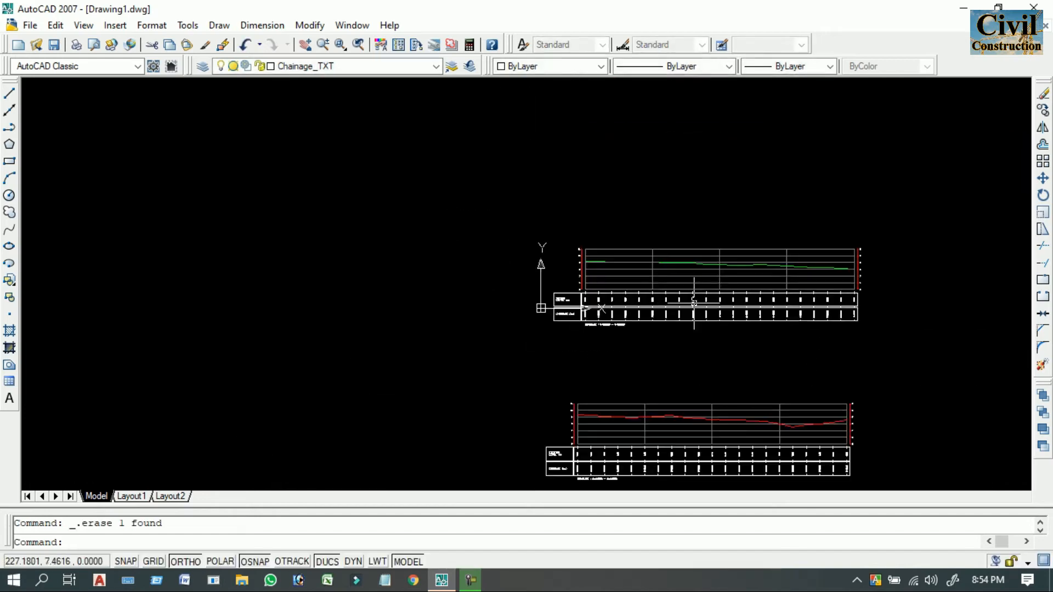
middle_drag(637, 261, 631, 288)
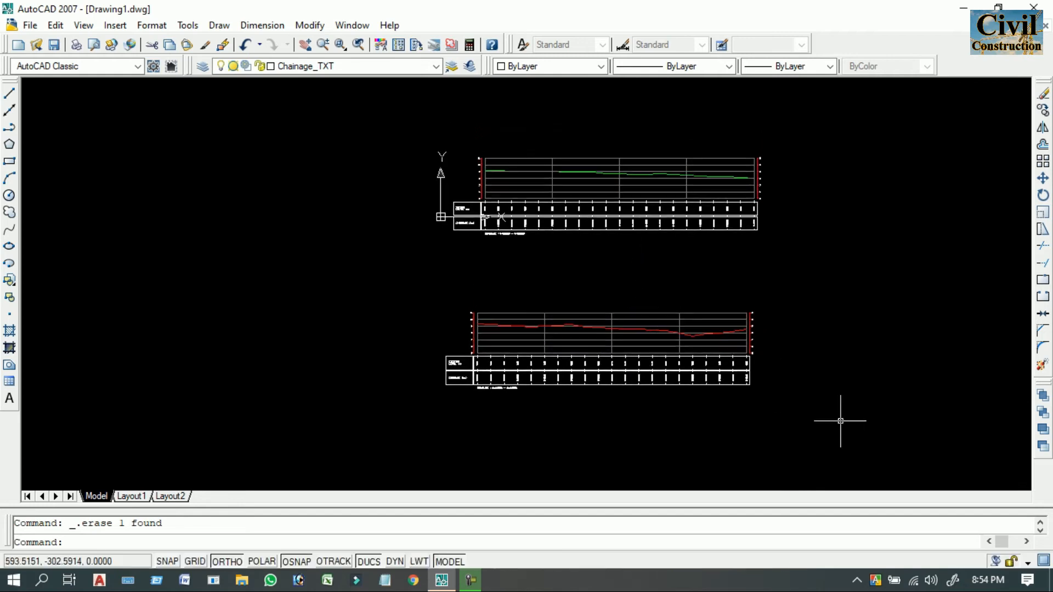
click(891, 450)
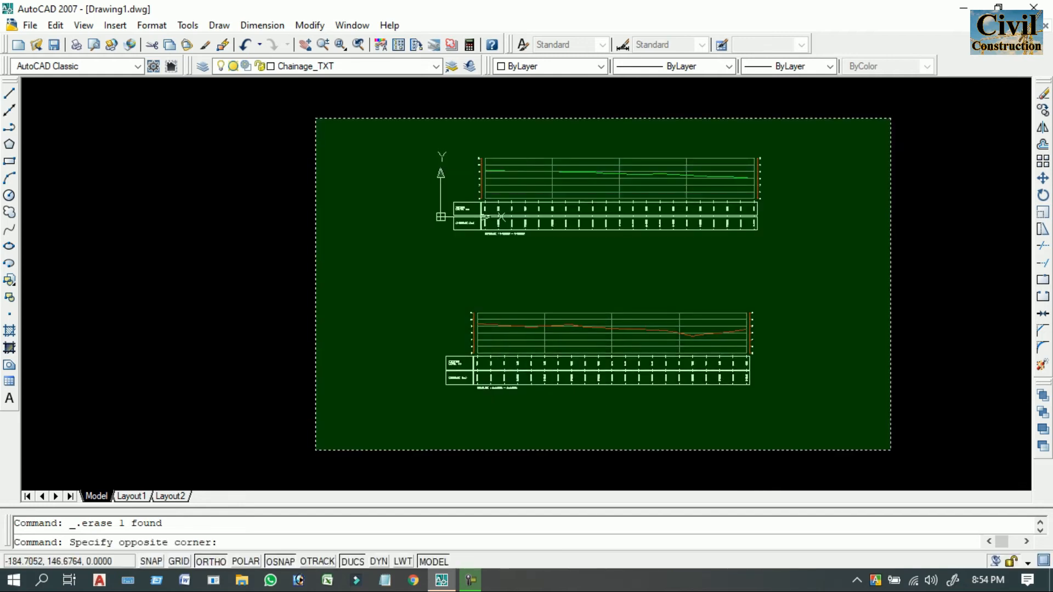
click(316, 118)
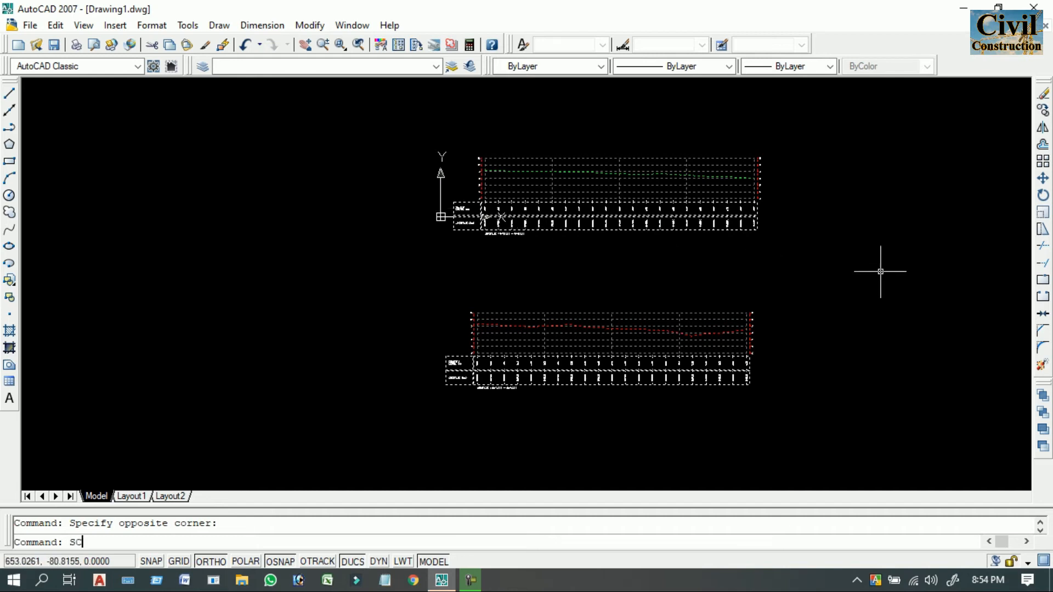
key(Return)
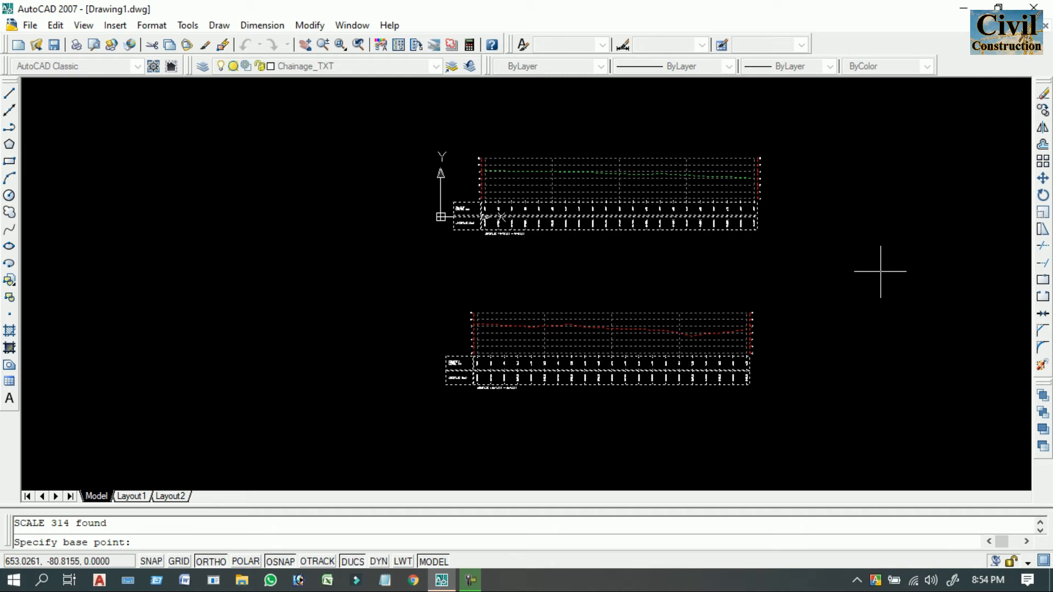
click(924, 342)
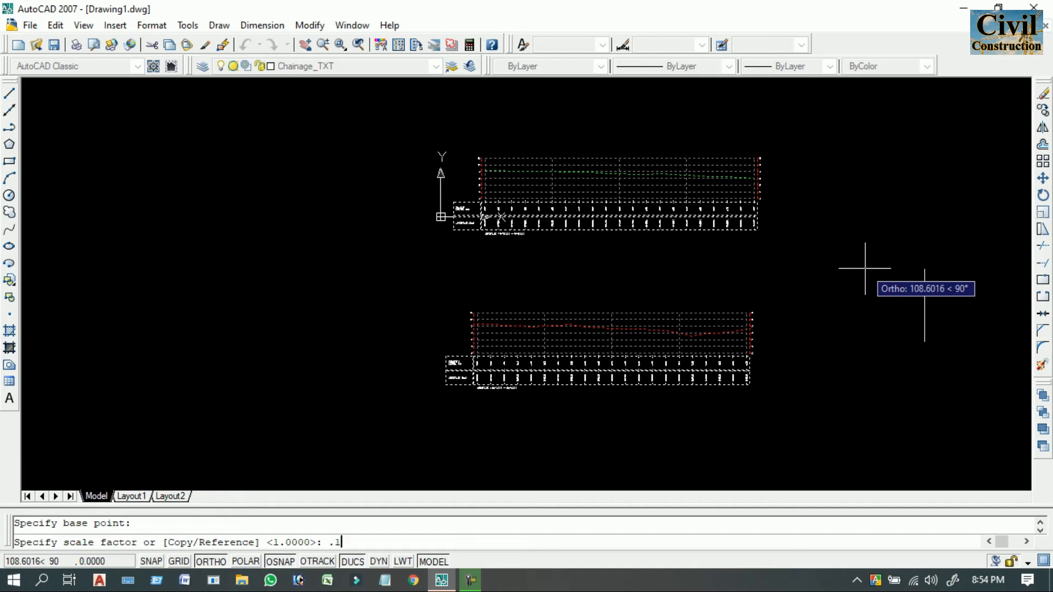
key(Return)
Measure the spacing of the 7 and 8 level lines on the scaled design profile with a linear dimension, and erase that dimension
scroll(877, 329, up, 8)
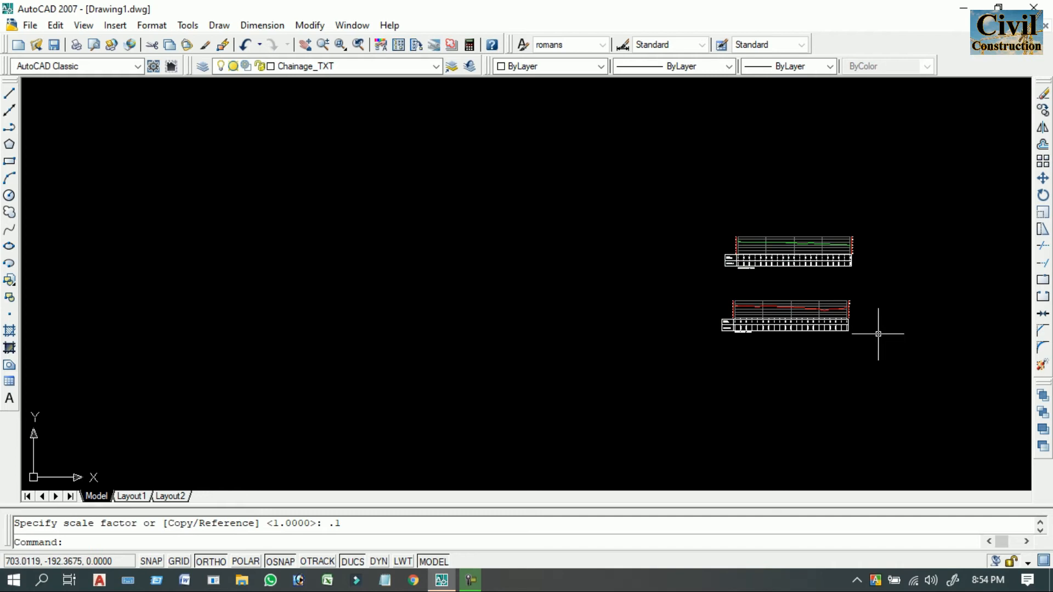
middle_drag(816, 277, 618, 264)
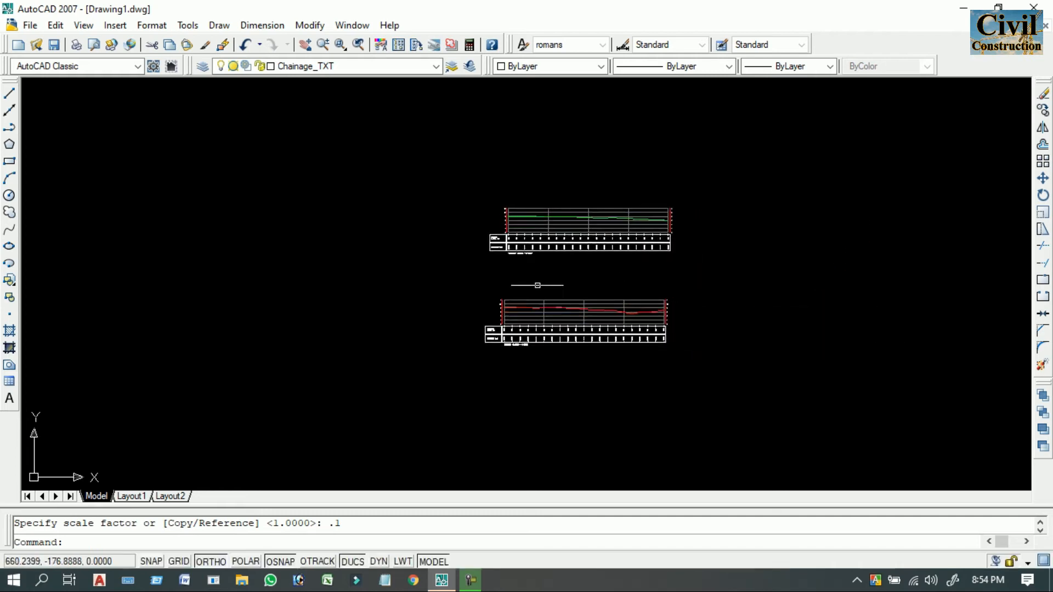
scroll(537, 279, up, 4)
middle_drag(508, 224, 545, 309)
scroll(507, 262, up, 10)
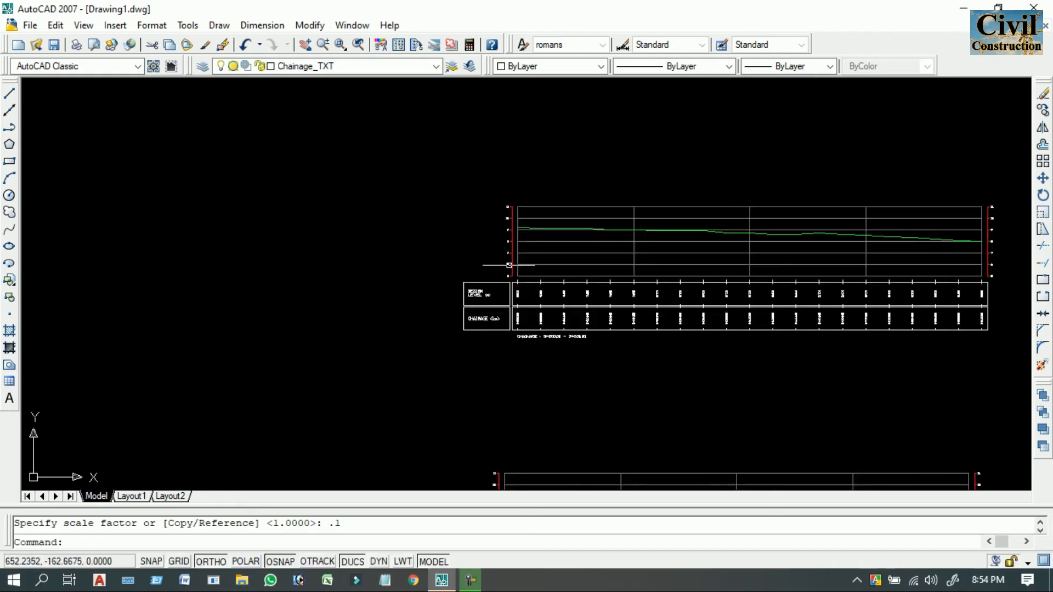
scroll(507, 263, up, 2)
middle_drag(511, 242, 349, 266)
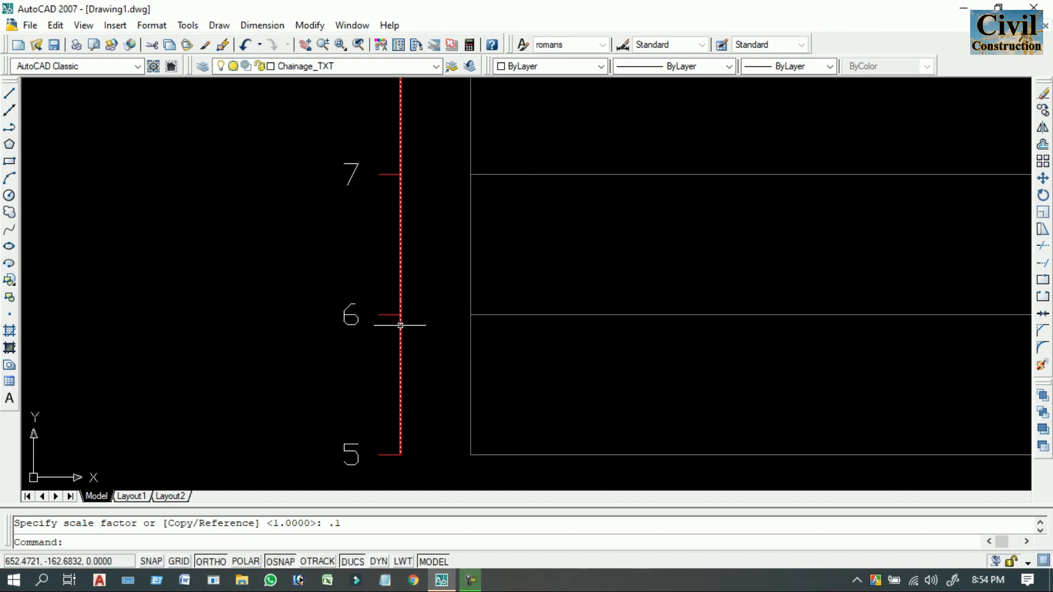
middle_drag(371, 146, 377, 287)
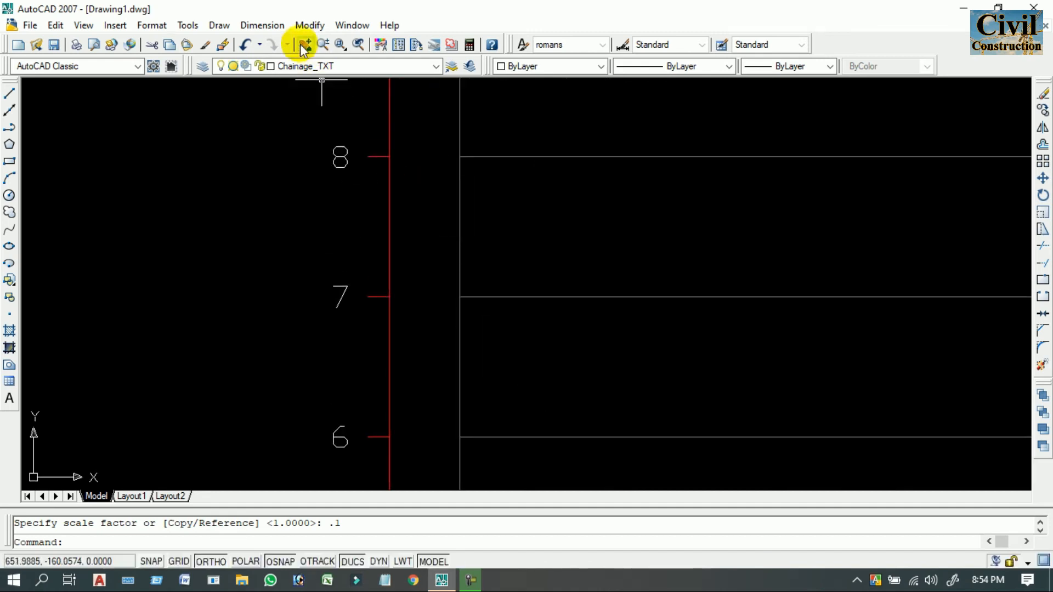
click(262, 25)
click(275, 69)
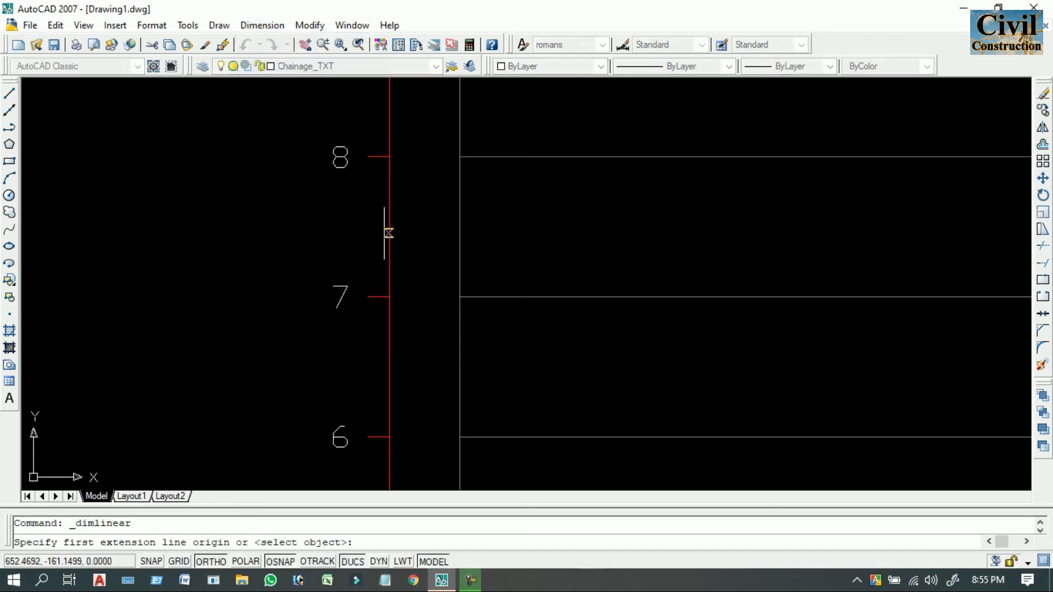
click(390, 297)
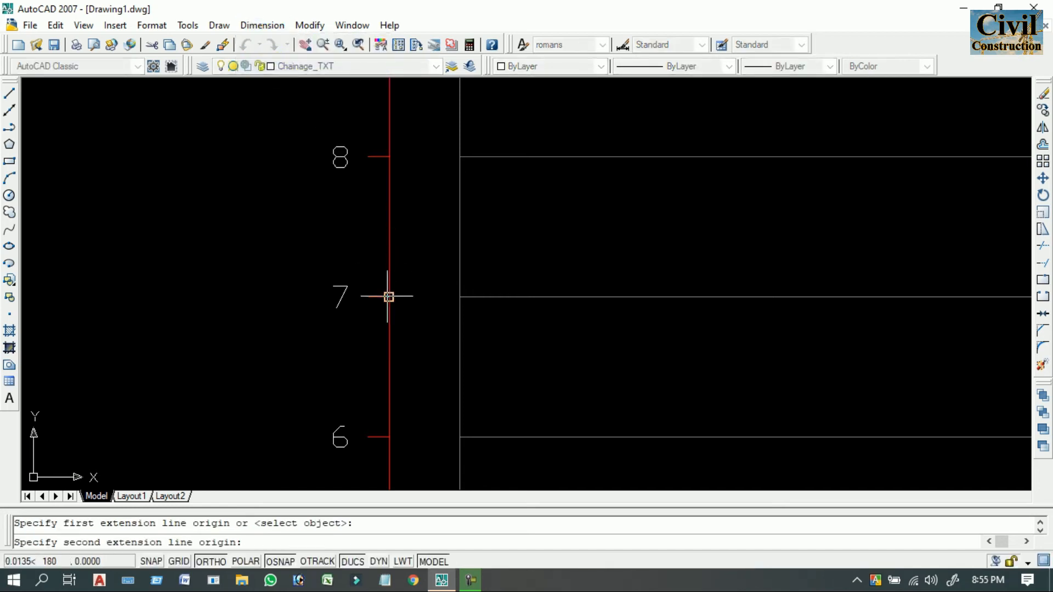
click(389, 157)
click(208, 225)
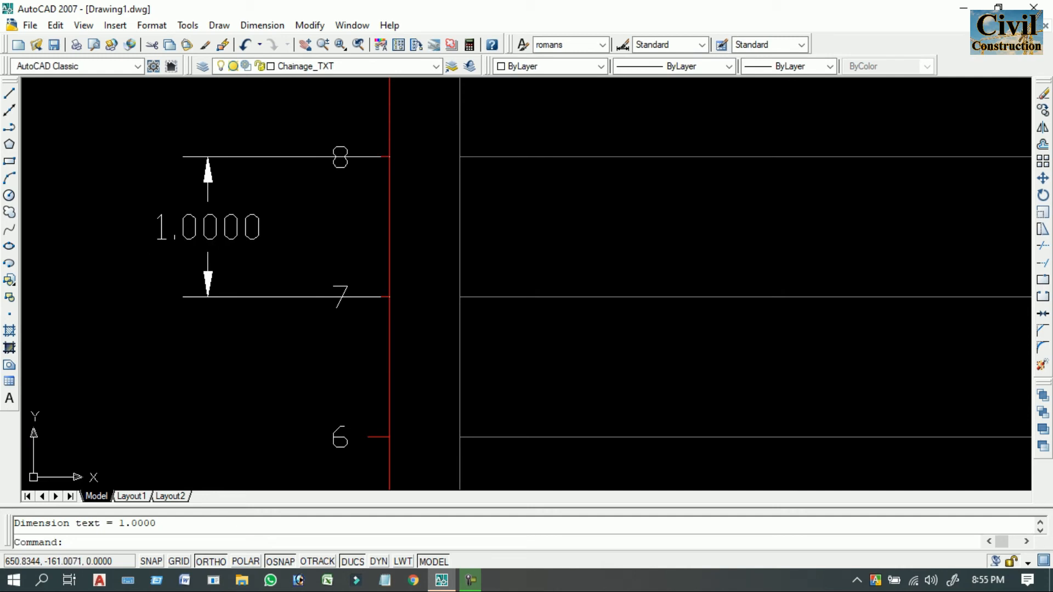
click(208, 227)
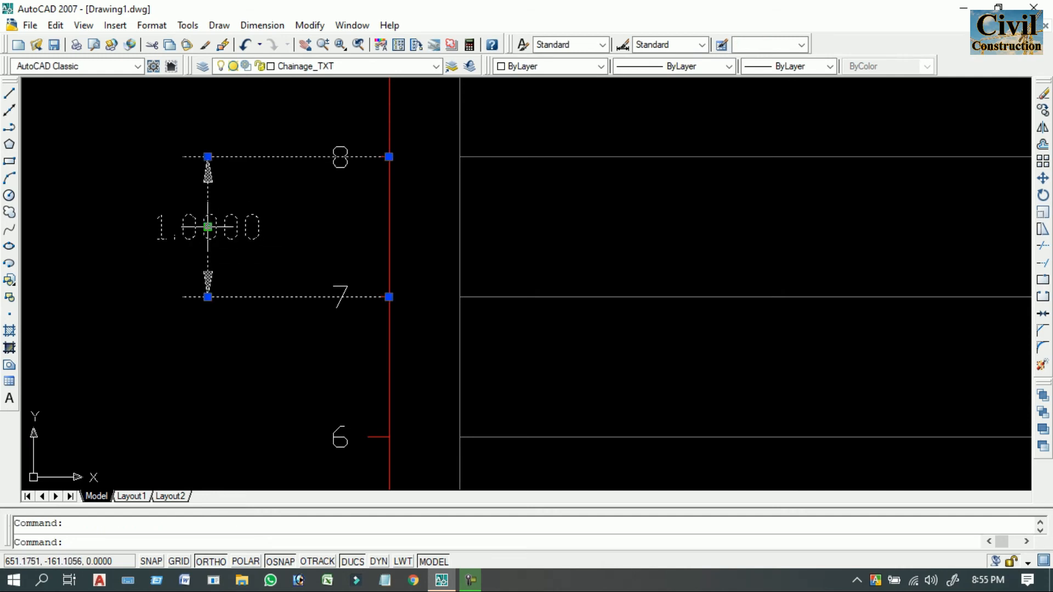
key(Delete)
Examine the starts of the scaled design and existing profiles, comparing their level scales, profile lines and level rows
scroll(598, 296, down, 5)
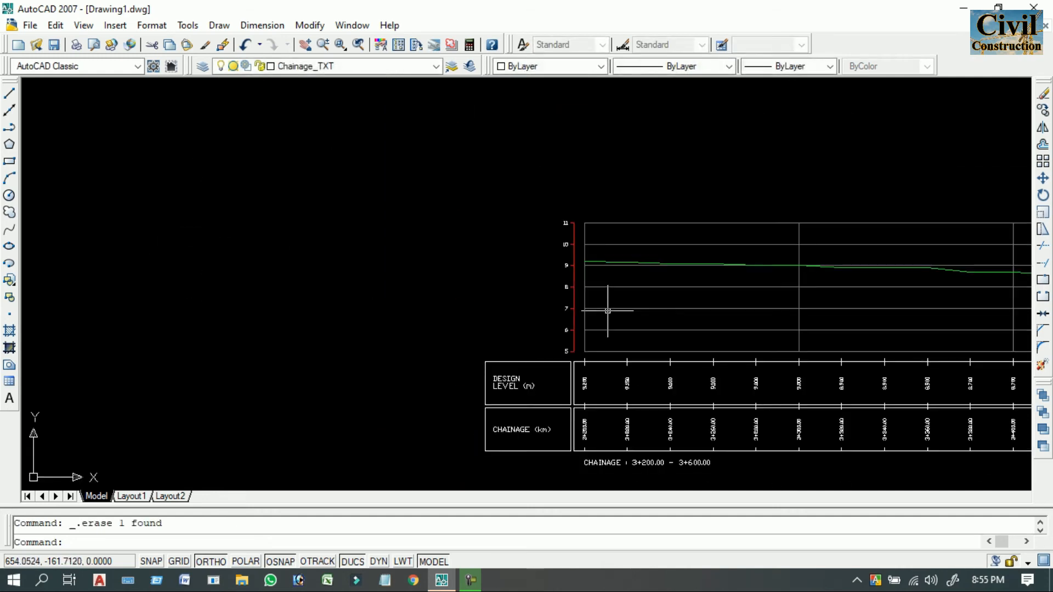
middle_drag(590, 309, 525, 227)
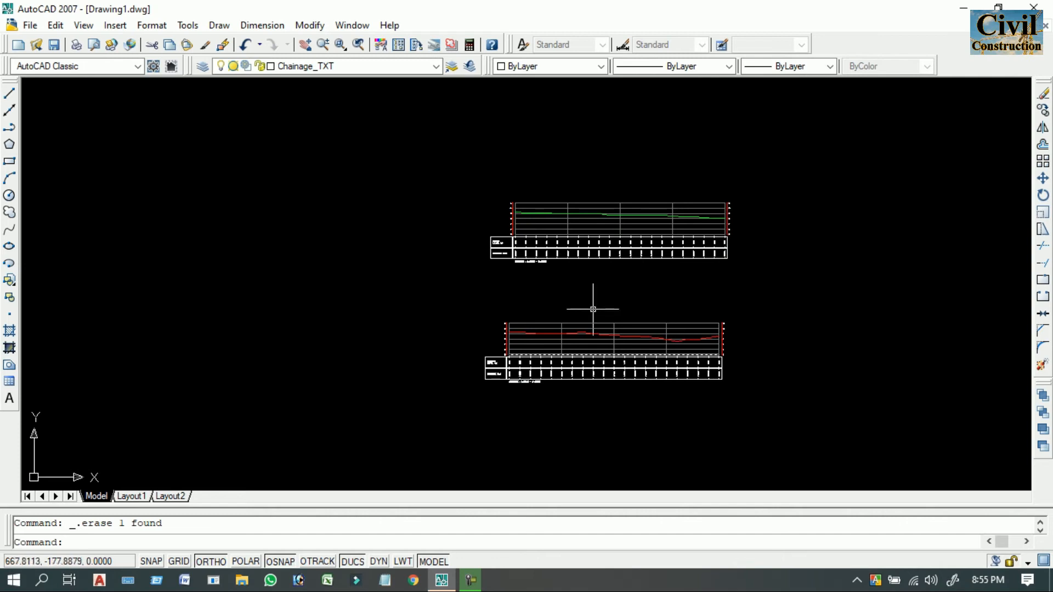
middle_drag(595, 301, 610, 280)
scroll(534, 291, up, 2)
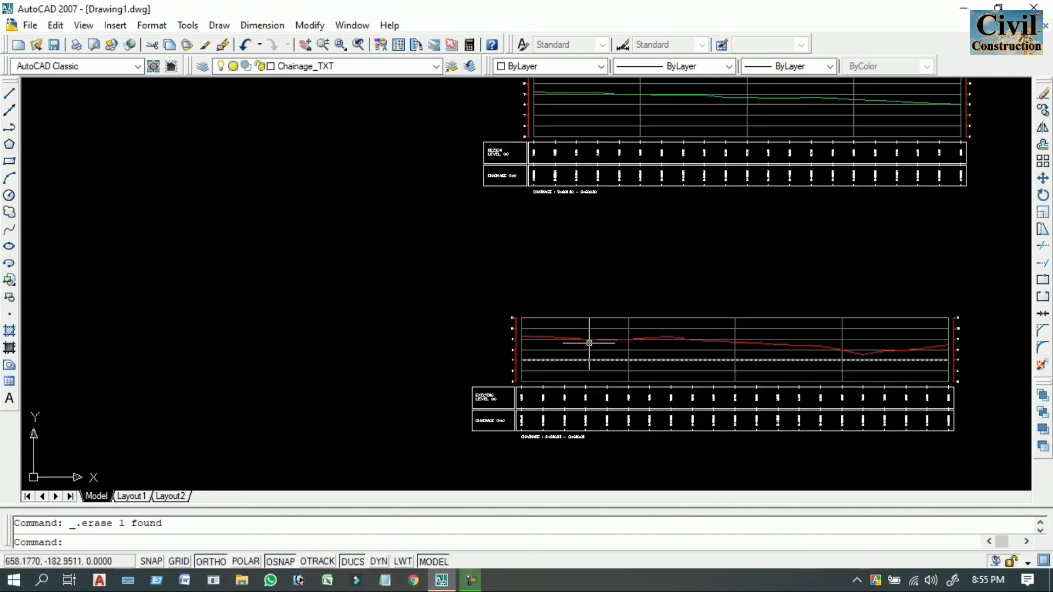
scroll(531, 464, up, 3)
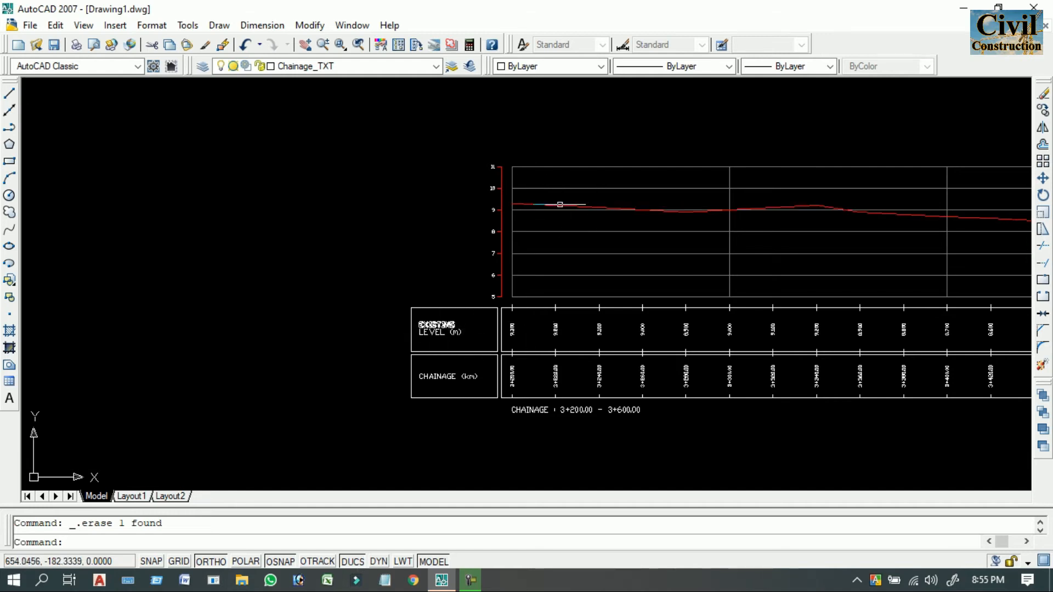
scroll(598, 153, down, 2)
middle_drag(599, 154, 549, 386)
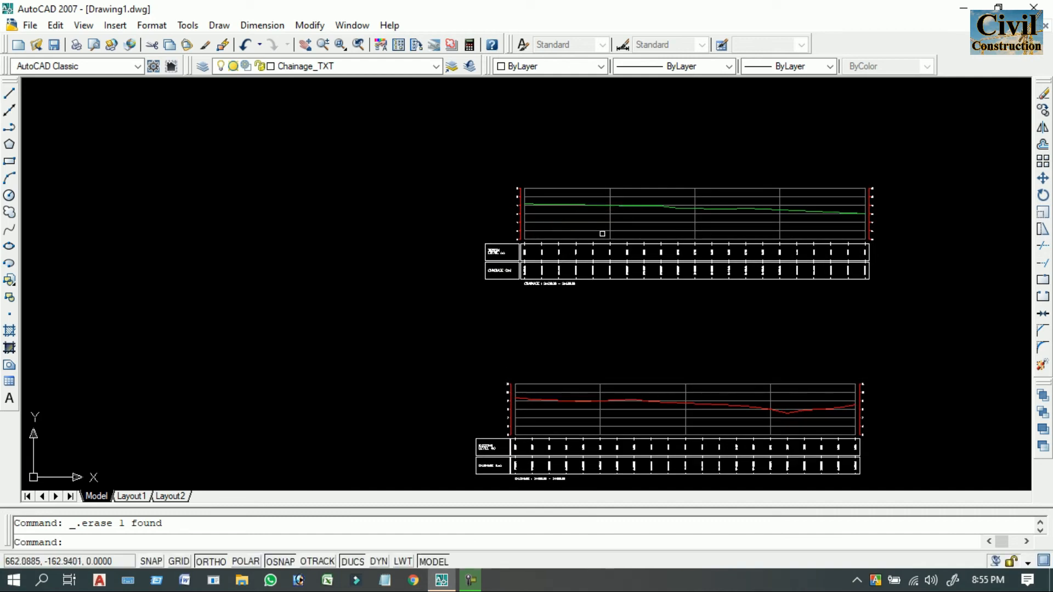
scroll(511, 398, up, 10)
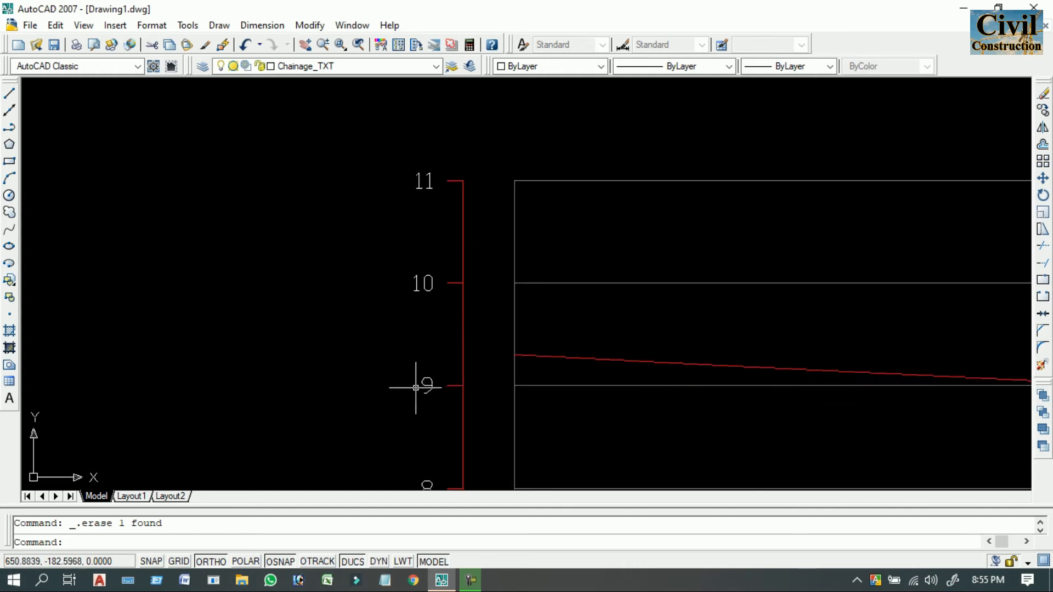
scroll(529, 353, down, 4)
scroll(535, 329, down, 6)
scroll(538, 188, up, 5)
scroll(559, 254, up, 4)
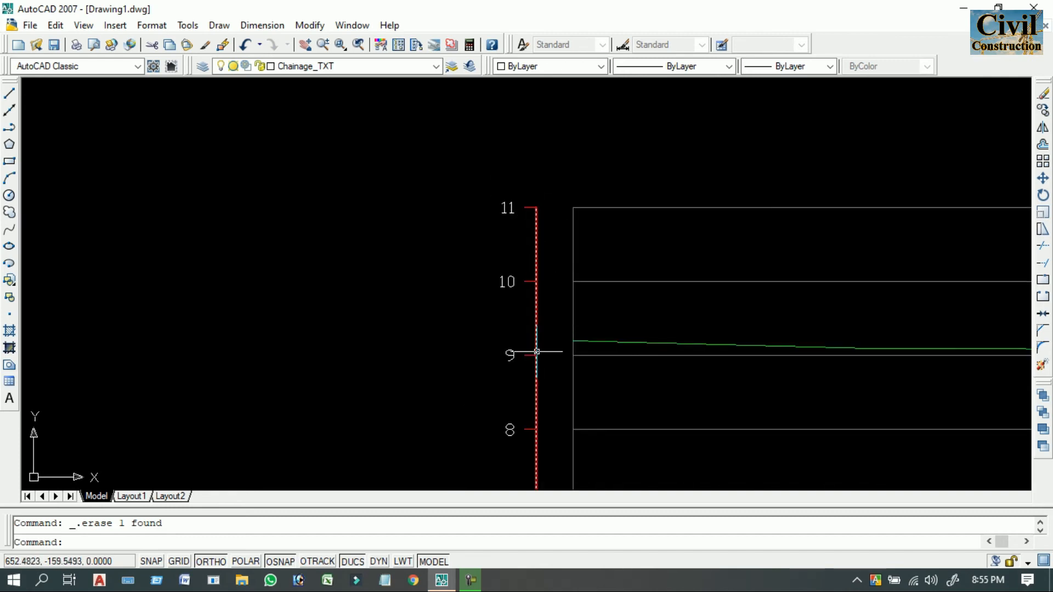
scroll(575, 348, down, 2)
middle_drag(582, 355, 529, 167)
scroll(527, 362, down, 1)
scroll(528, 360, down, 1)
scroll(529, 364, up, 4)
Measure the existing profile's starting height above the 9 level line with a linear dimension, and erase that dimension
middle_drag(433, 220, 434, 406)
middle_drag(502, 232, 456, 309)
scroll(464, 324, up, 4)
scroll(436, 262, up, 2)
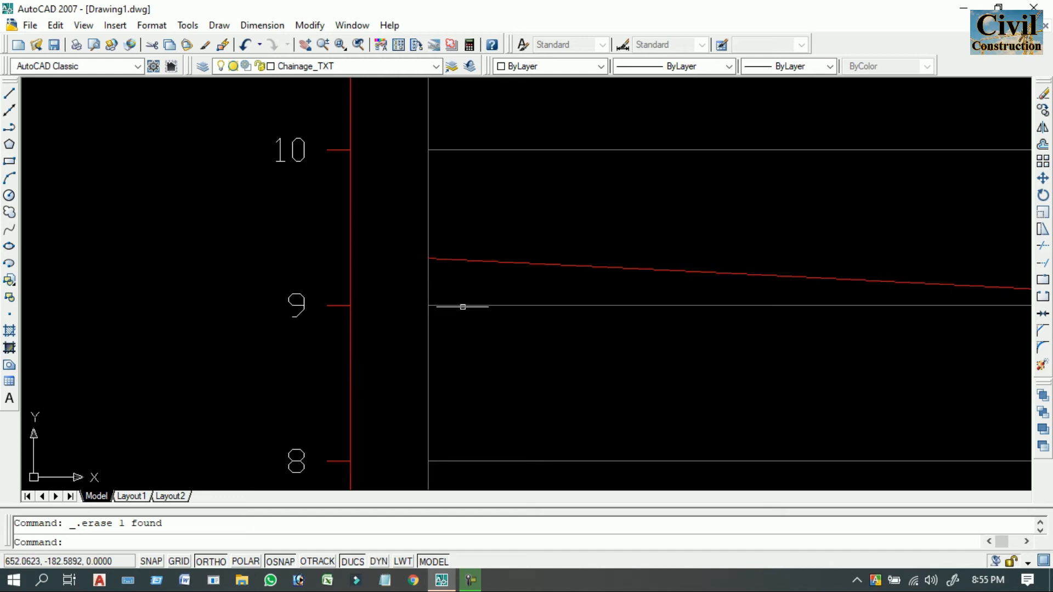
click(257, 25)
click(283, 65)
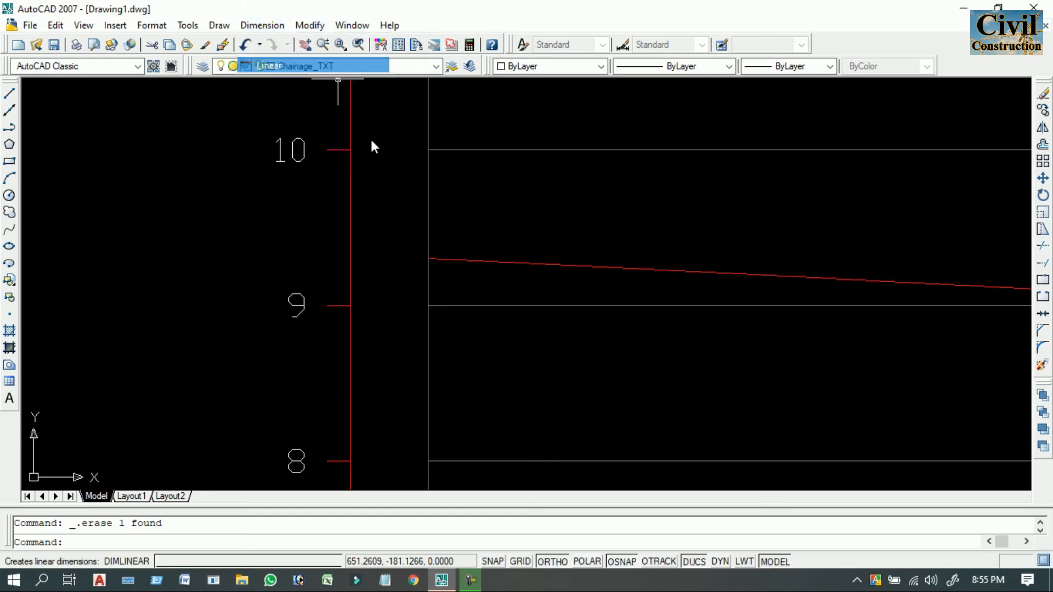
click(428, 305)
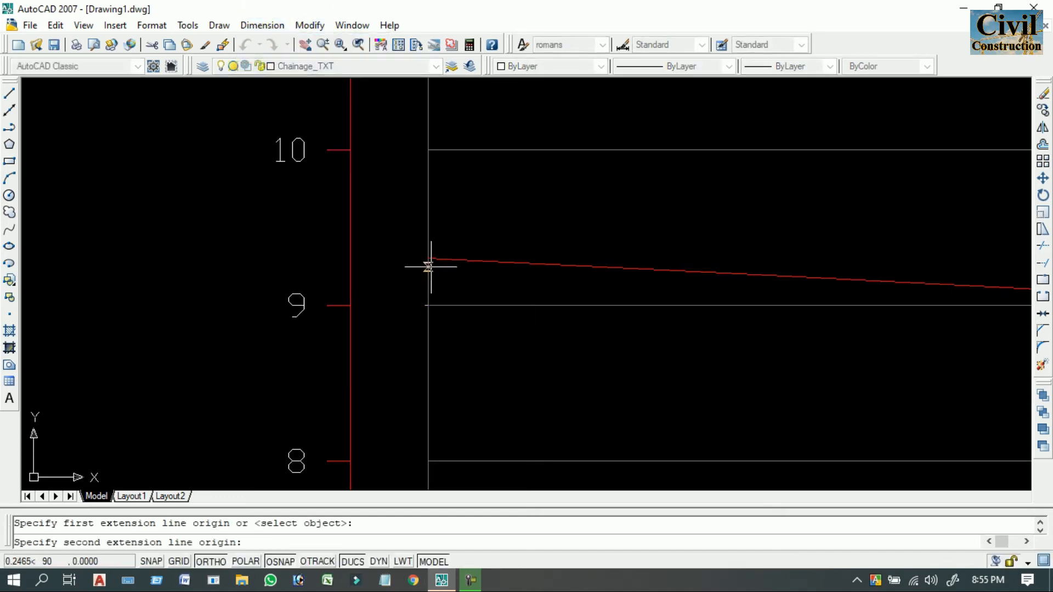
scroll(430, 258, up, 5)
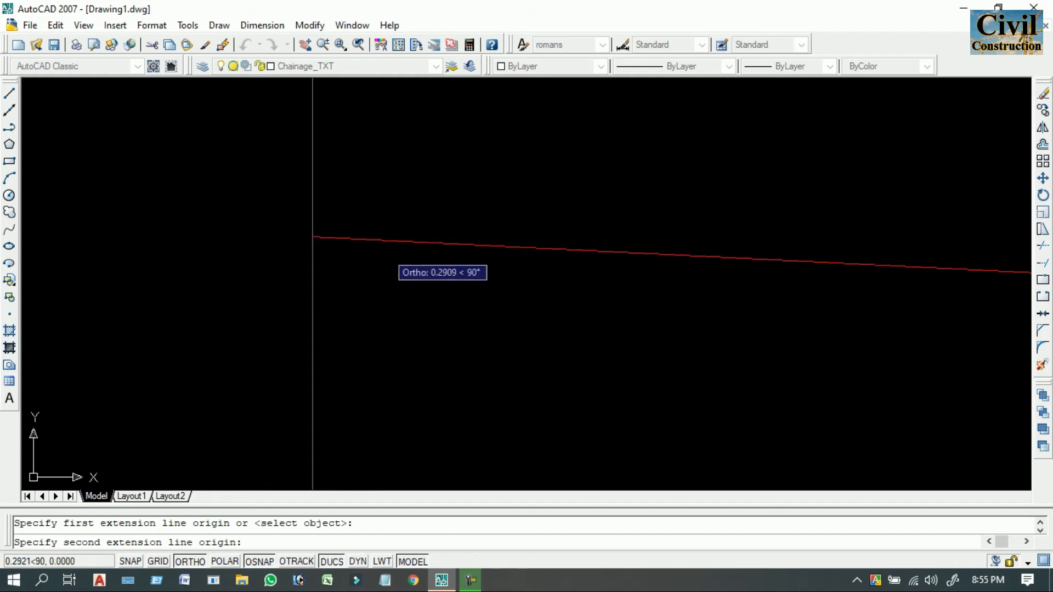
click(312, 237)
scroll(311, 237, down, 4)
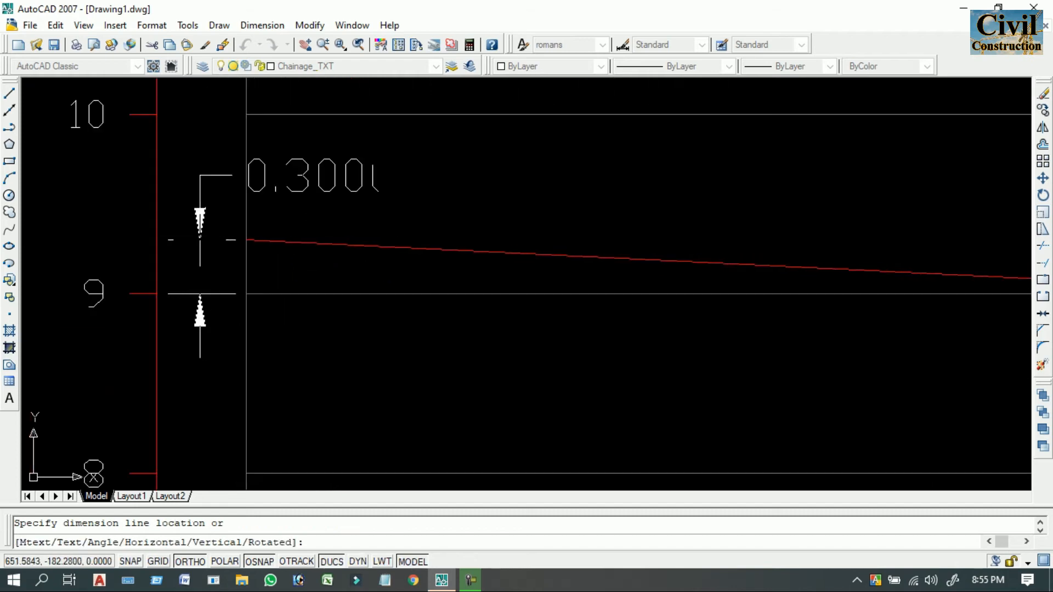
click(335, 206)
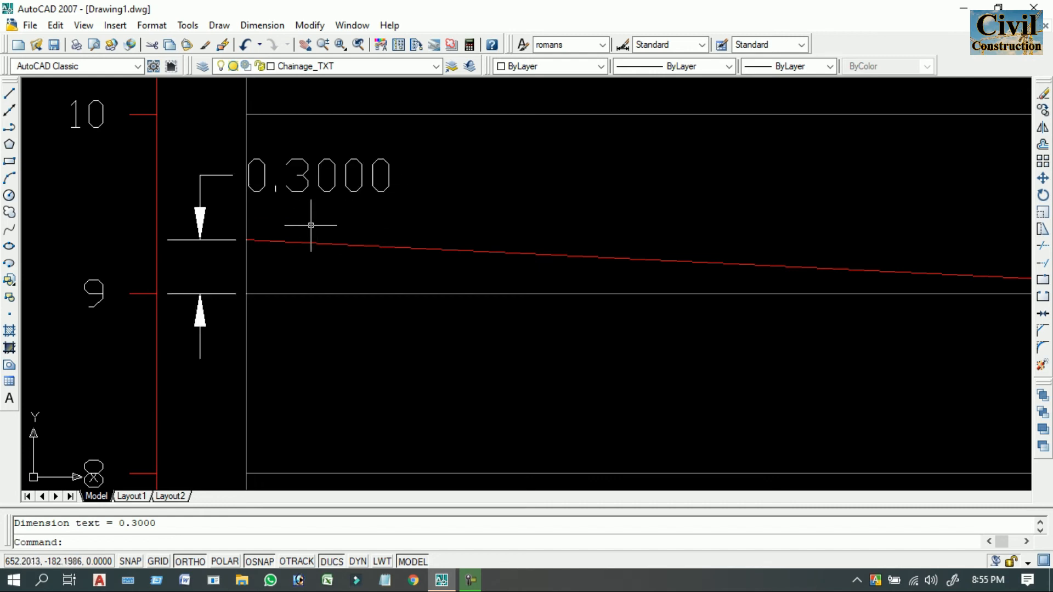
scroll(311, 225, down, 2)
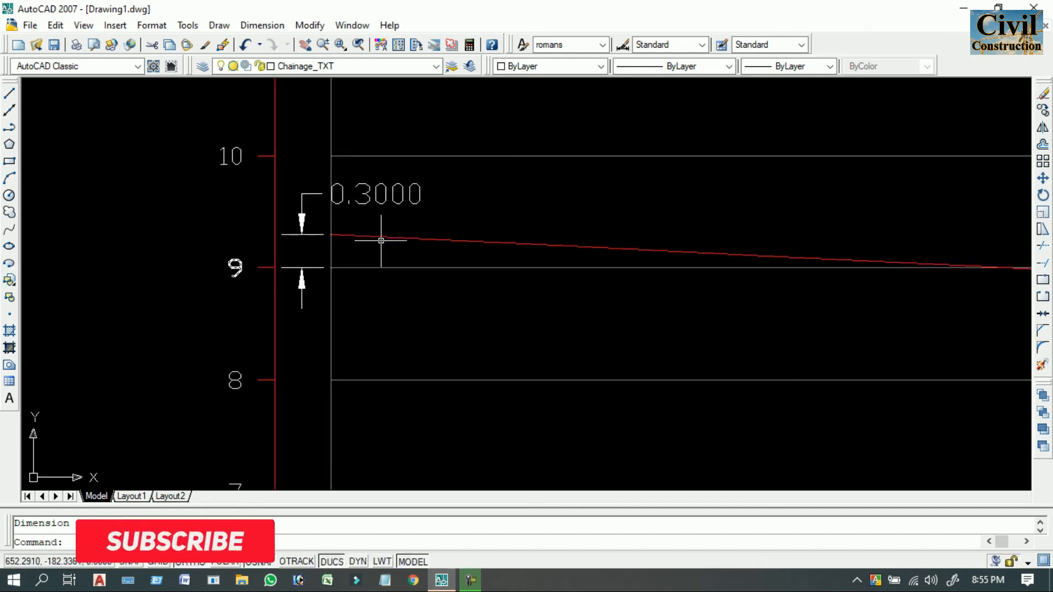
click(349, 199)
click(349, 200)
key(Delete)
At the design profile's start, draw a 0.3 vertical line up from the 9 level line, ending in a short horizontal segment away from the grid
scroll(349, 200, down, 3)
middle_drag(368, 179, 406, 416)
scroll(406, 277, down, 2)
middle_drag(411, 236, 412, 360)
scroll(402, 233, up, 5)
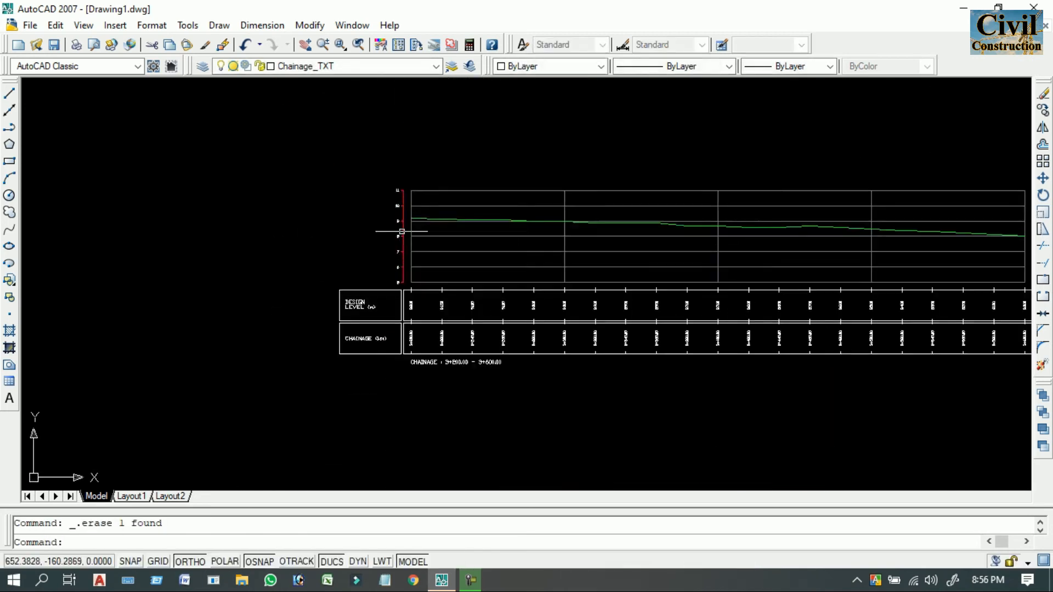
click(9, 99)
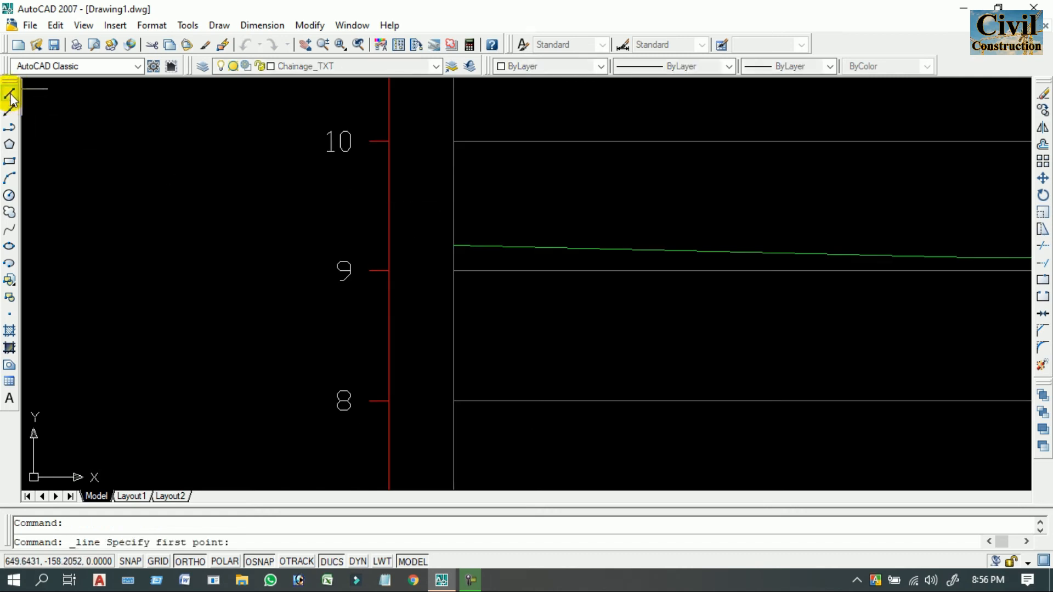
click(453, 271)
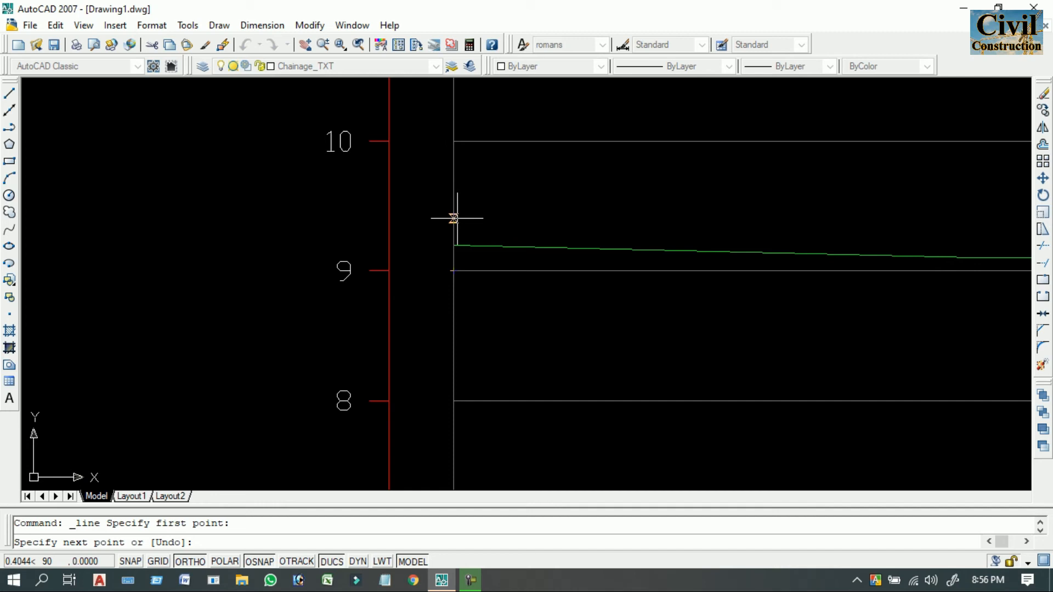
text(0.3)
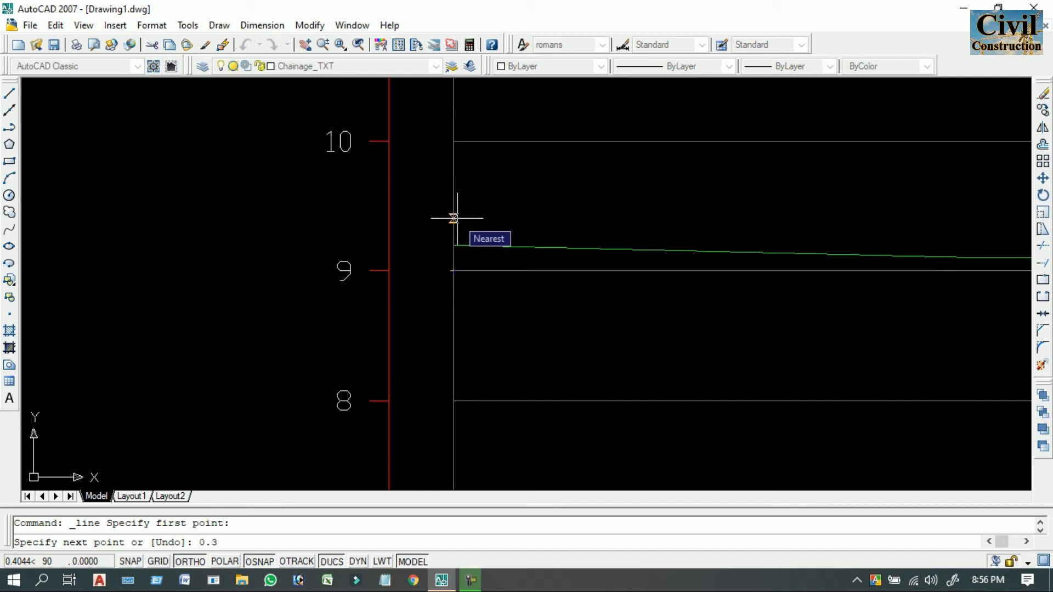
key(Return)
scroll(450, 230, up, 5)
click(395, 223)
right_click(395, 222)
click(418, 229)
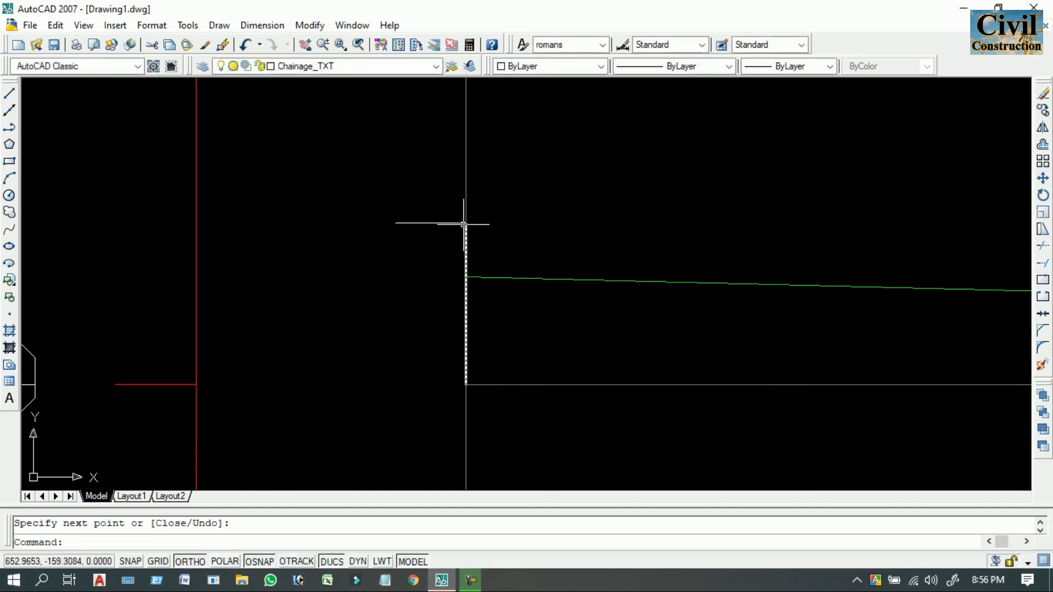
scroll(472, 226, down, 6)
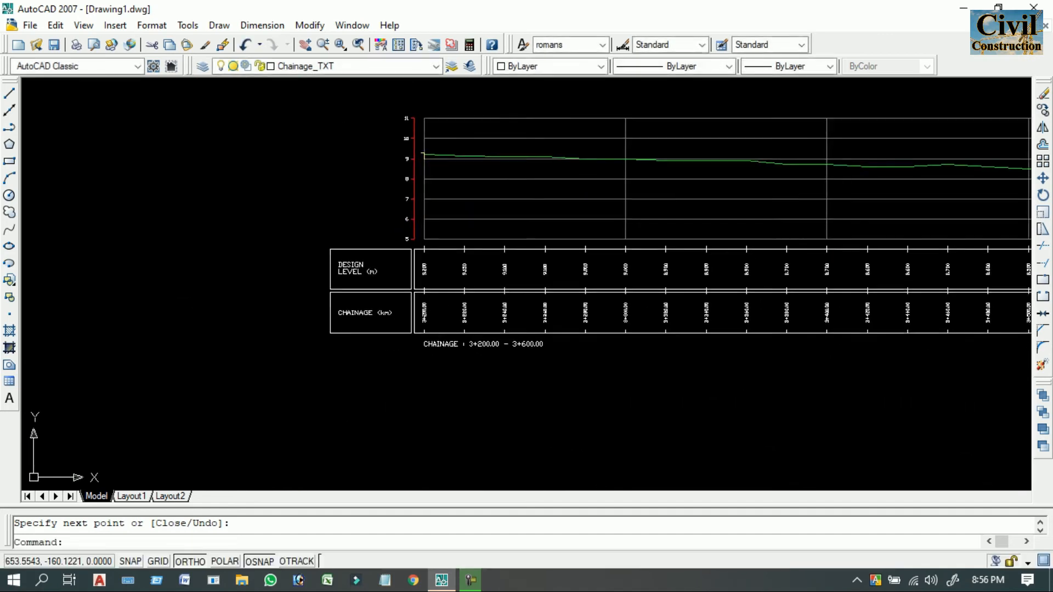
With Ortho off, use Stretch to shift the whole existing profile line from its start point to the 0.3 marker's upper corner at the design profile's start
scroll(475, 231, up, 4)
middle_drag(446, 269, 377, 250)
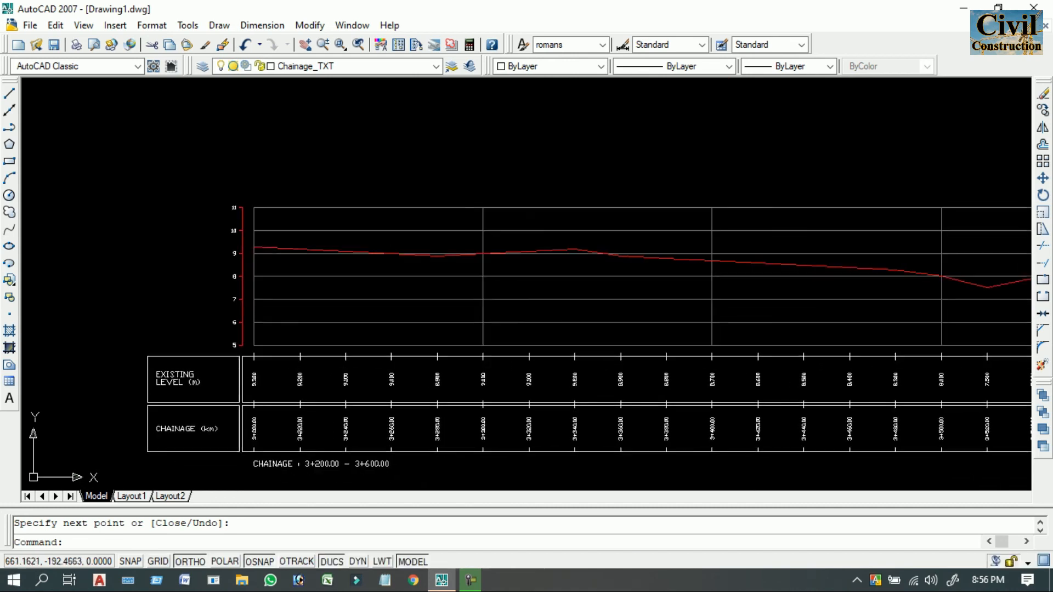
click(189, 562)
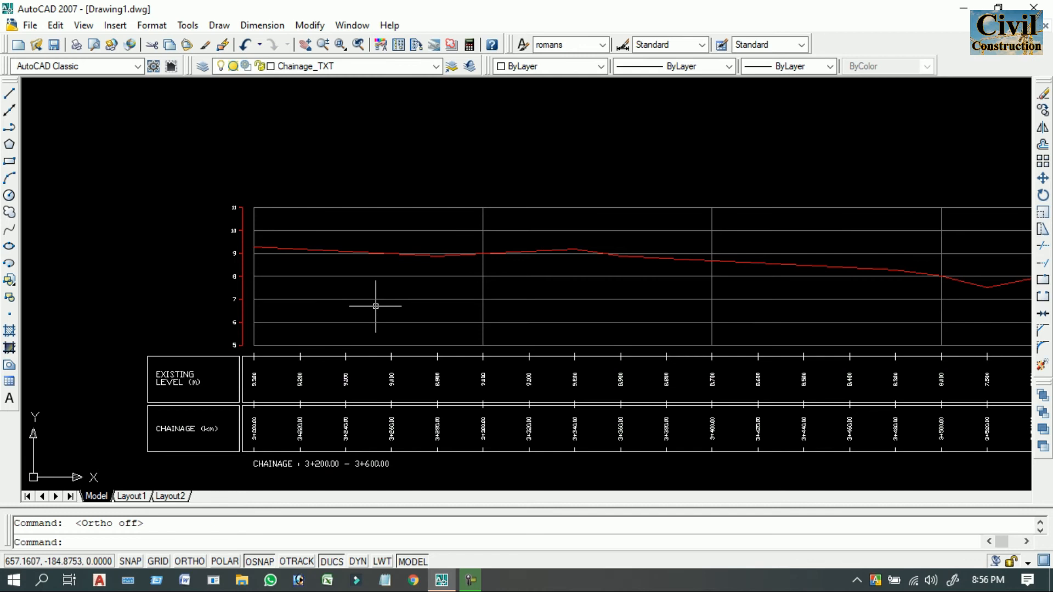
scroll(376, 306, down, 2)
middle_drag(412, 289, 335, 290)
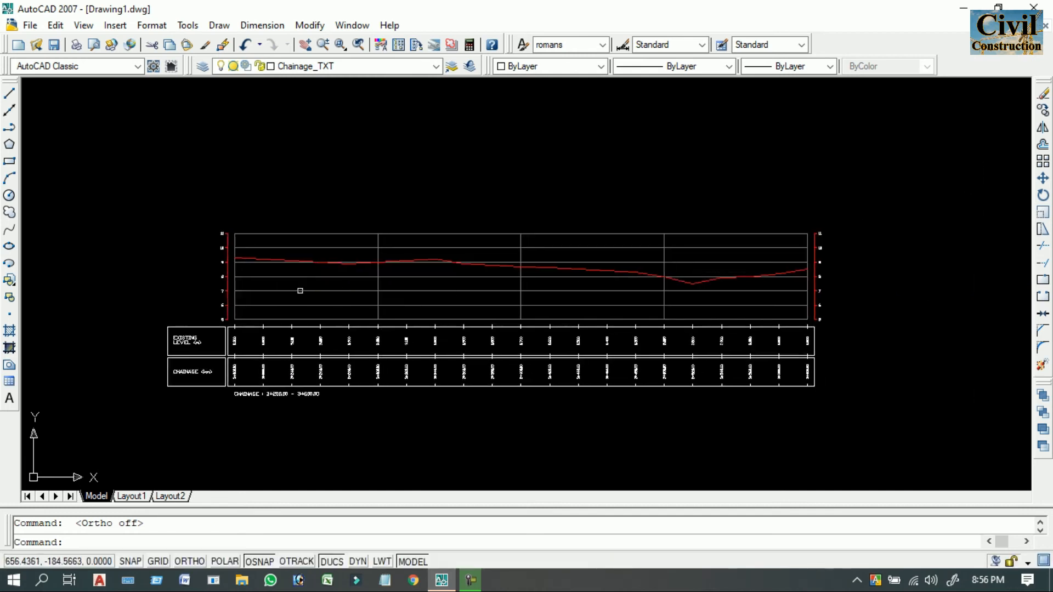
scroll(318, 296, up, 3)
click(246, 242)
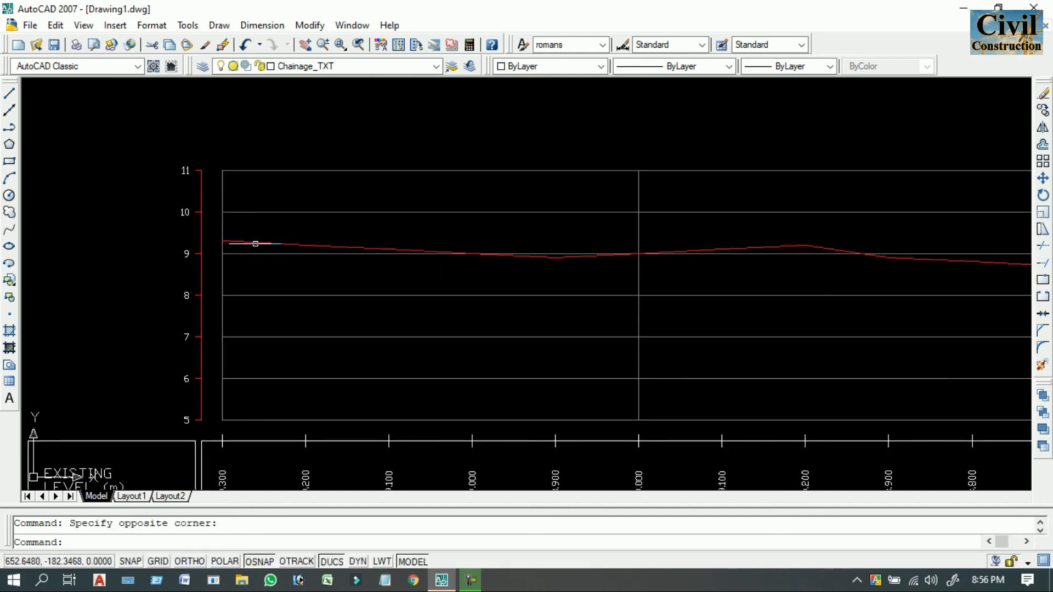
click(252, 235)
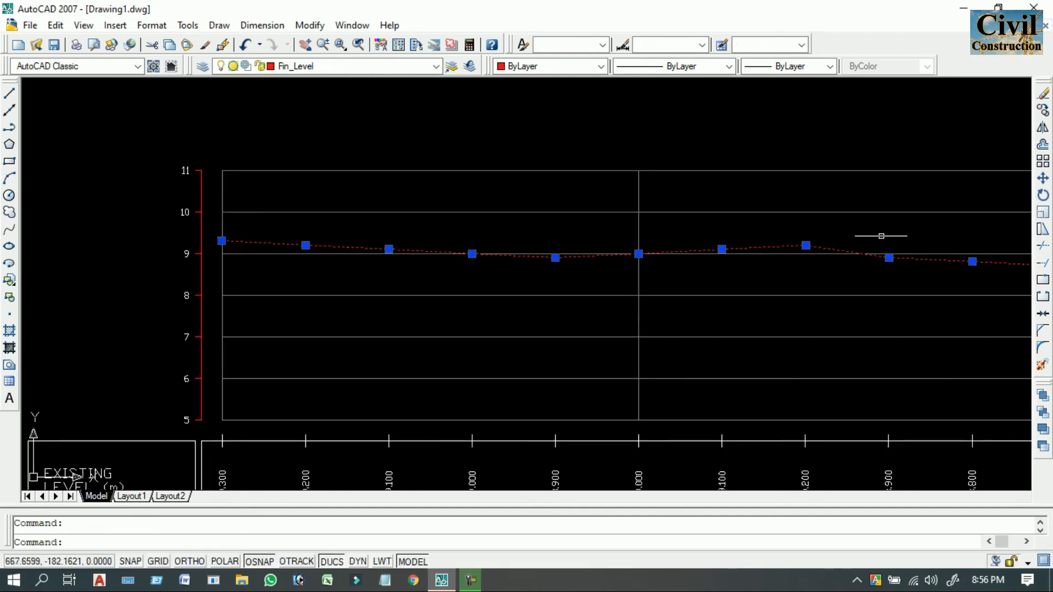
click(1043, 230)
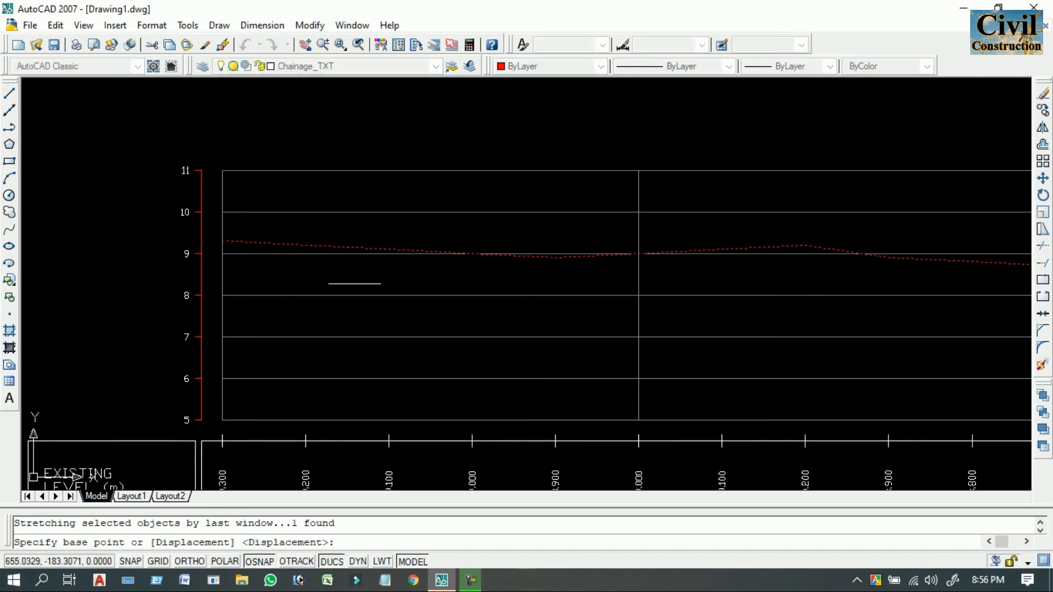
click(221, 241)
scroll(248, 184, down, 2)
middle_drag(253, 160, 265, 333)
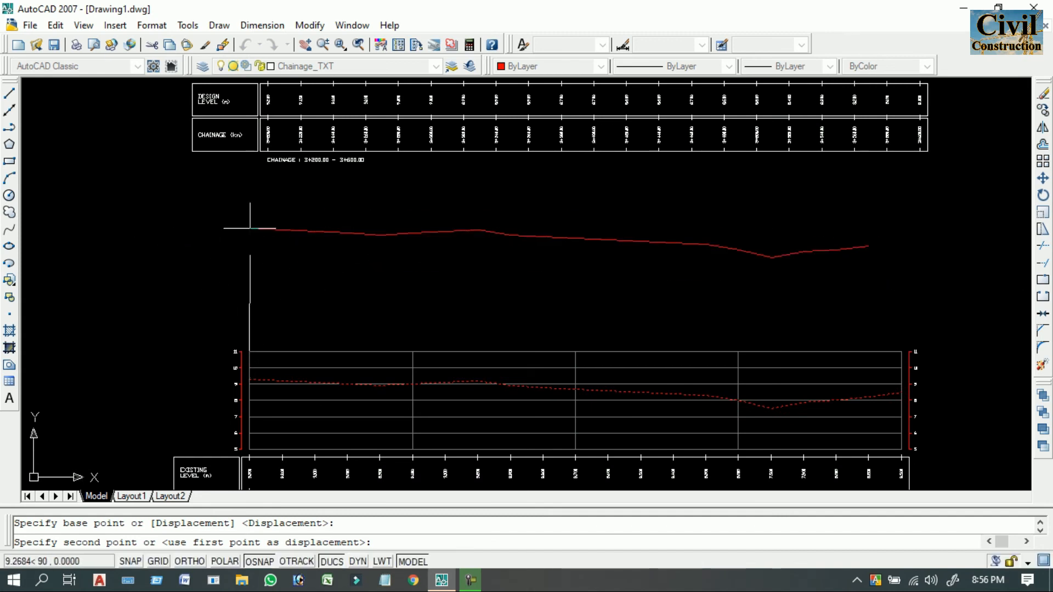
middle_drag(263, 232, 311, 360)
middle_drag(301, 188, 306, 326)
scroll(307, 307, up, 3)
scroll(328, 276, up, 5)
middle_drag(327, 225, 304, 439)
scroll(294, 339, up, 1)
middle_drag(286, 312, 358, 256)
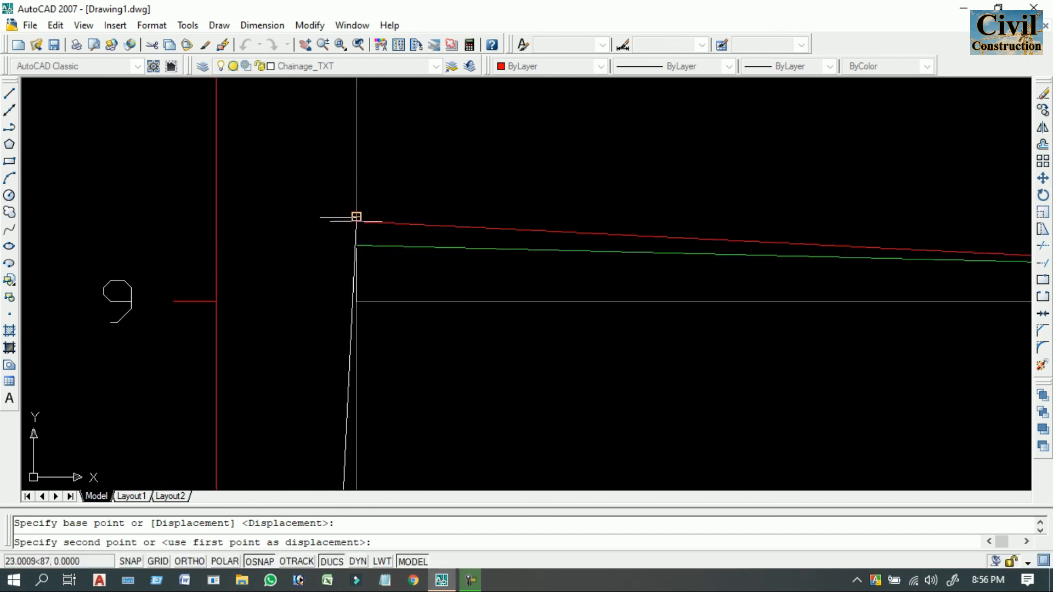
click(356, 217)
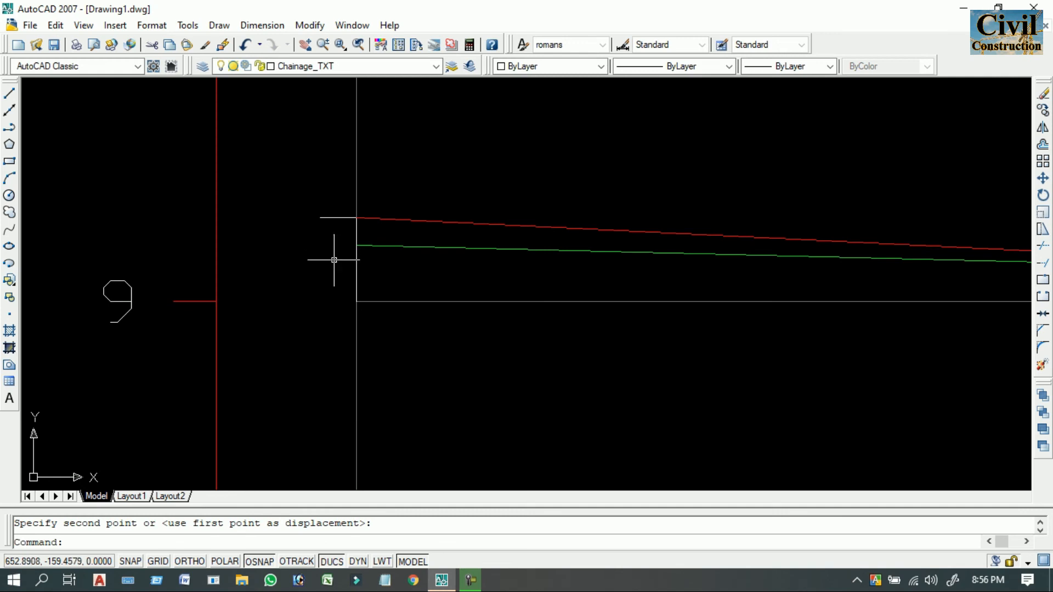
Erase the vertical and horizontal marker lines at the design profile's start
click(355, 264)
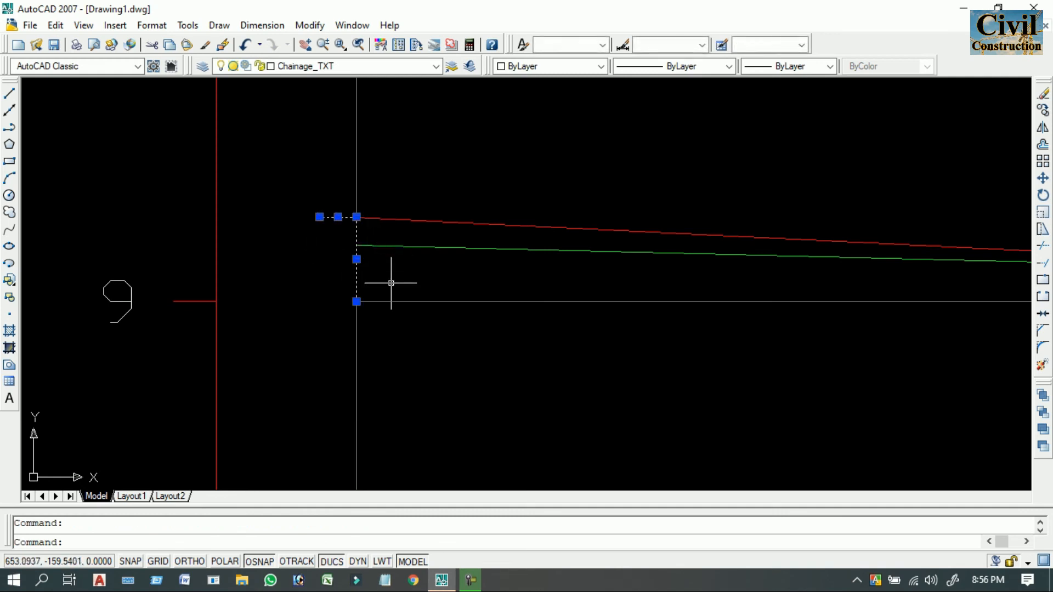
key(Delete)
scroll(594, 299, down, 8)
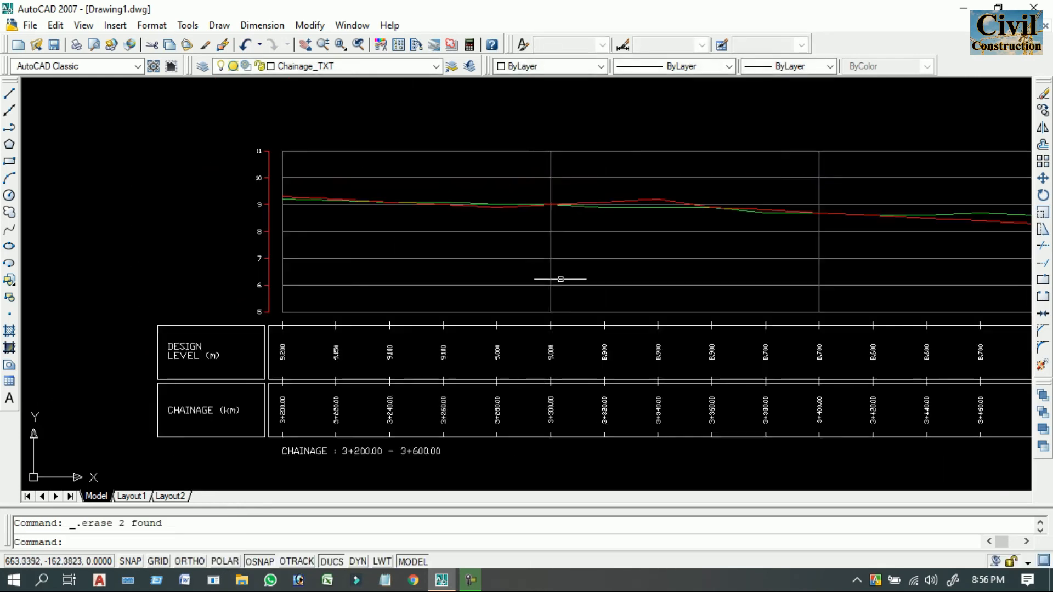
Examine the start of the overlaid design and existing profile lines against the level scale and the design level and chainage rows
scroll(565, 282, down, 3)
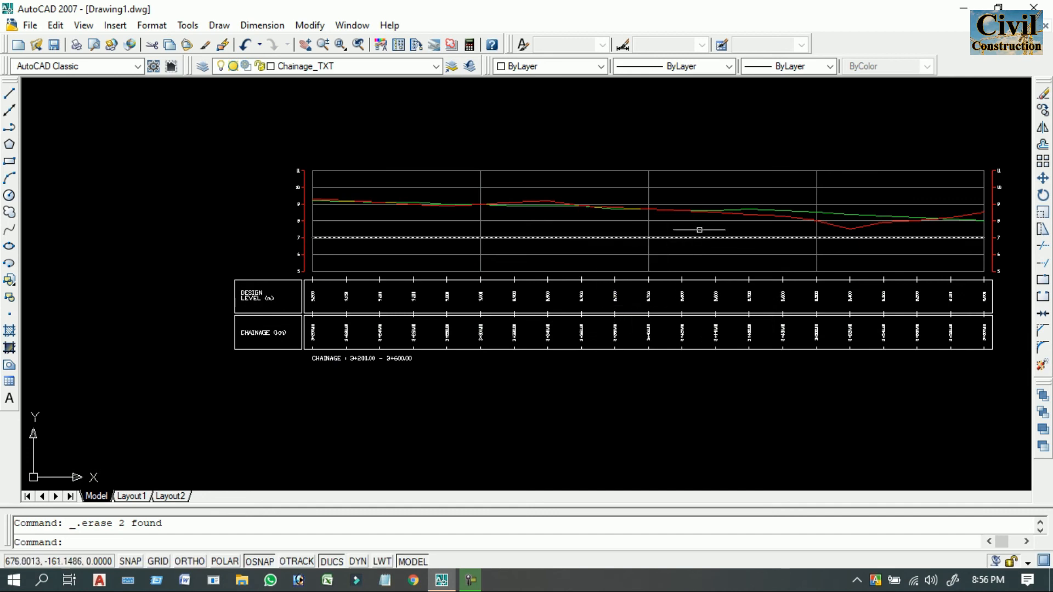
scroll(834, 221, up, 2)
scroll(130, 205, up, 4)
scroll(143, 206, down, 1)
middle_drag(251, 209, 413, 203)
middle_drag(294, 265, 294, 156)
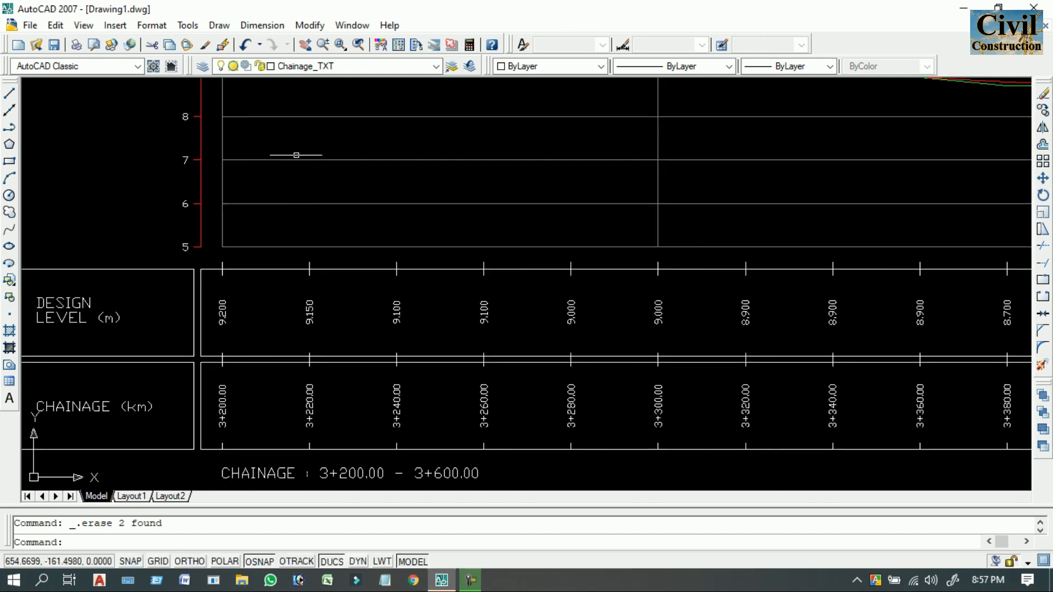
scroll(363, 179, down, 2)
scroll(309, 159, up, 1)
scroll(299, 163, up, 1)
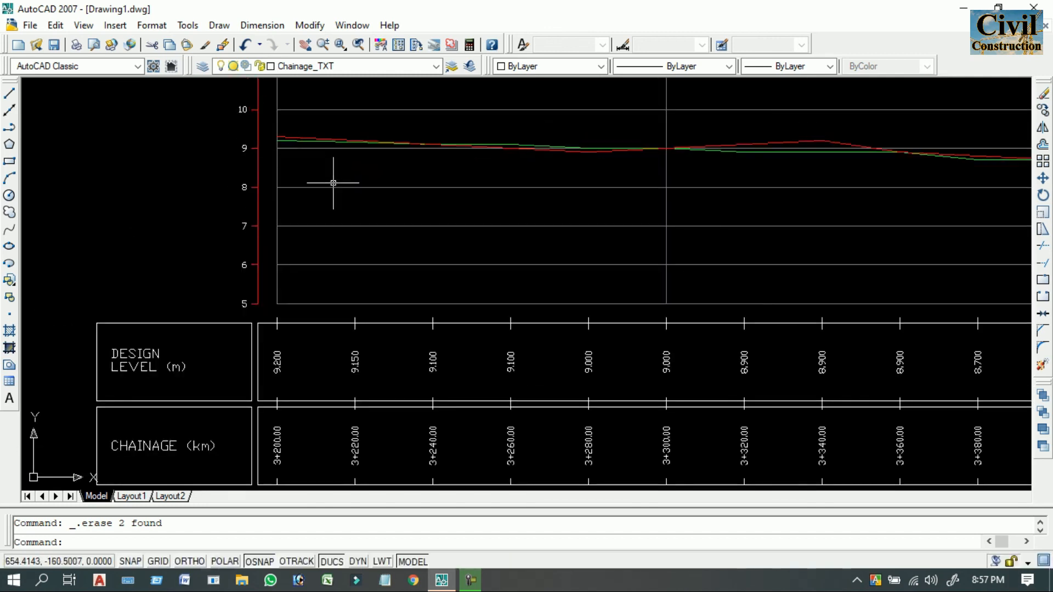
scroll(343, 162, down, 1)
scroll(313, 150, up, 1)
scroll(334, 180, up, 1)
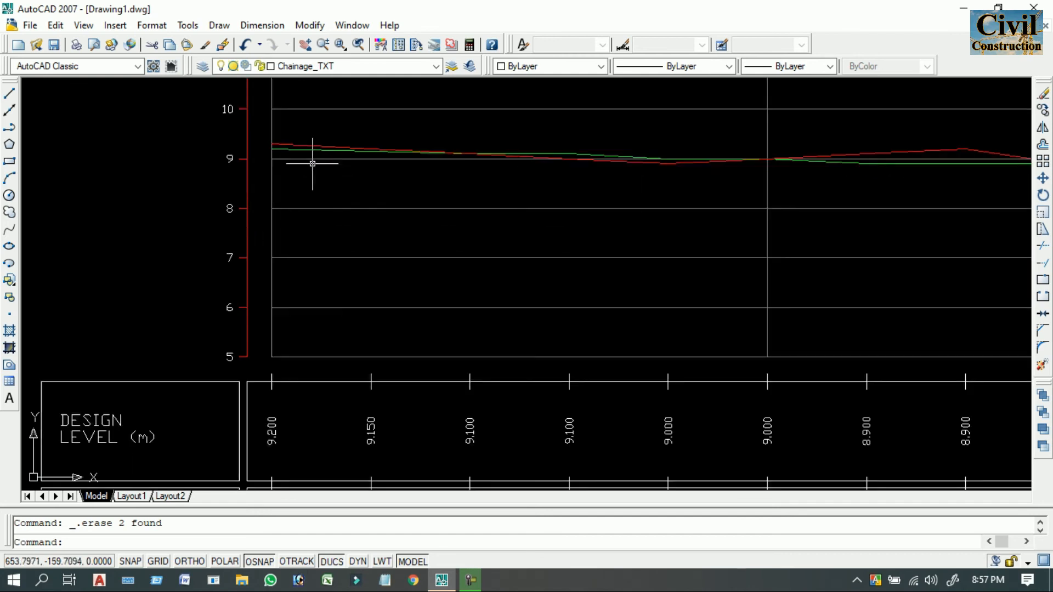
Follow the overlaid design and existing lines along the full profile, comparing where they cross and separate
scroll(307, 146, up, 2)
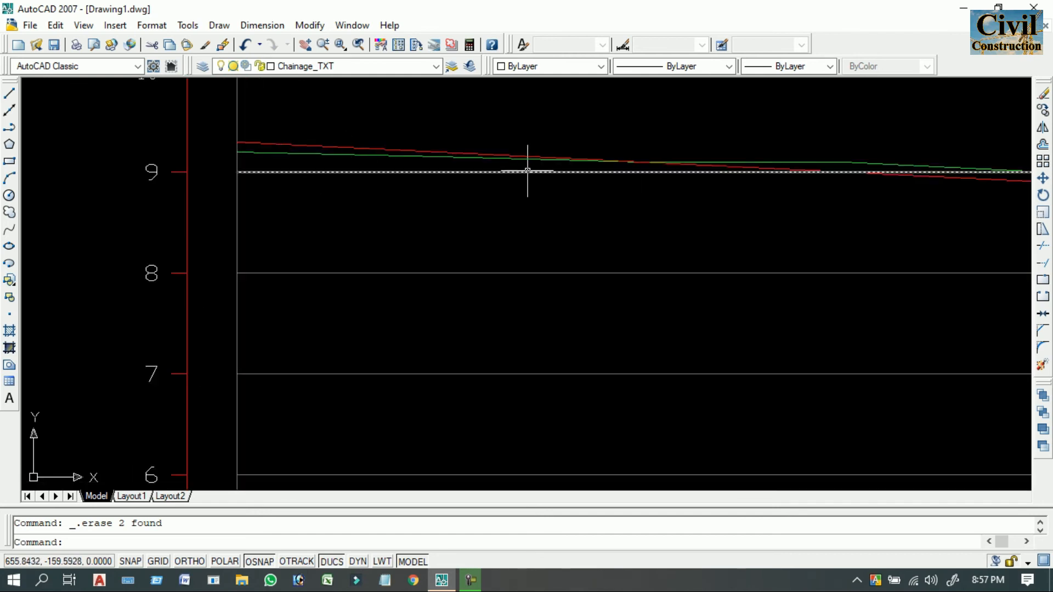
scroll(661, 165, up, 3)
scroll(790, 181, down, 2)
middle_drag(781, 181, 23, 229)
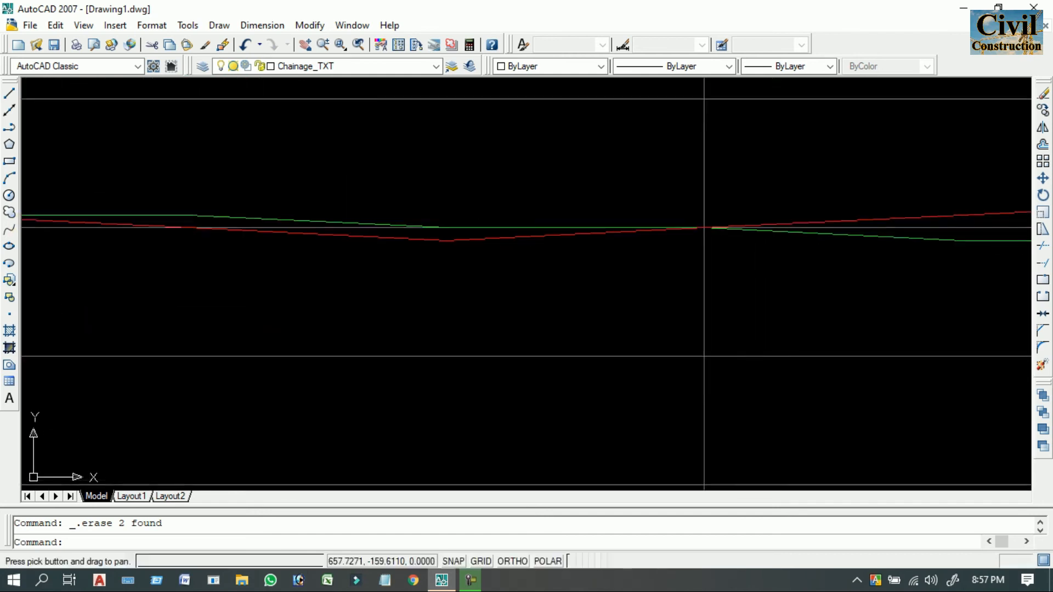
middle_drag(704, 227, 348, 184)
middle_drag(929, 226, 342, 226)
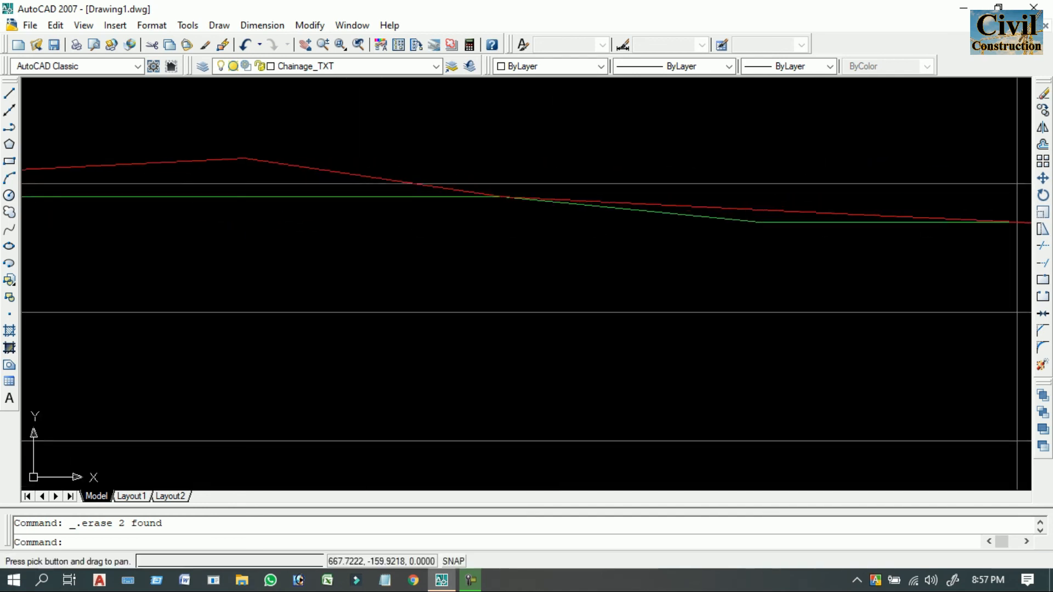
scroll(797, 237, down, 5)
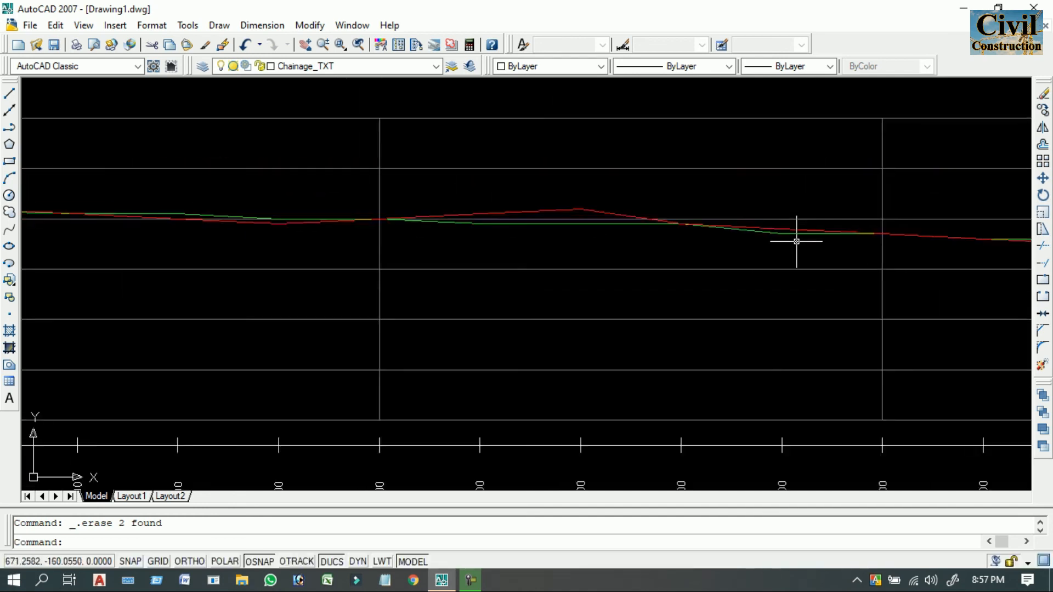
mouse_move(802, 253)
middle_down()
mouse_move(624, 220)
mouse_move(525, 223)
middle_up()
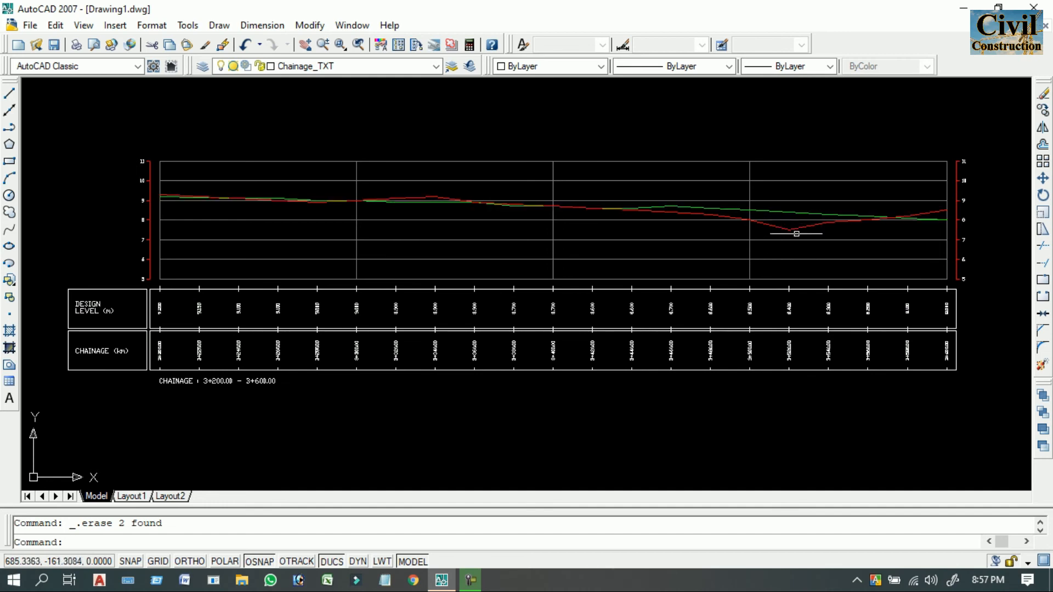
click(785, 213)
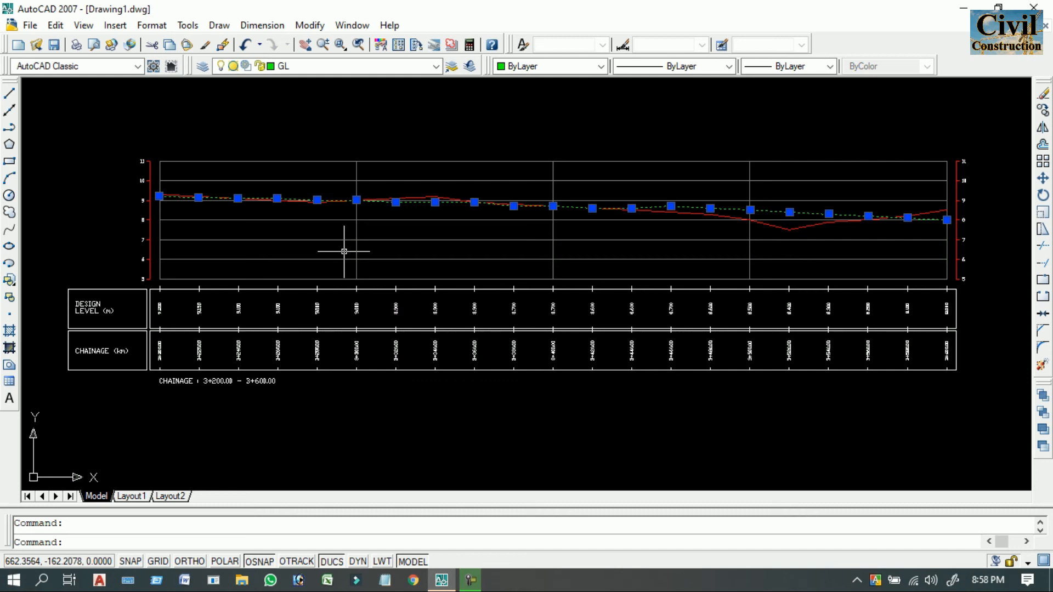
key(Escape)
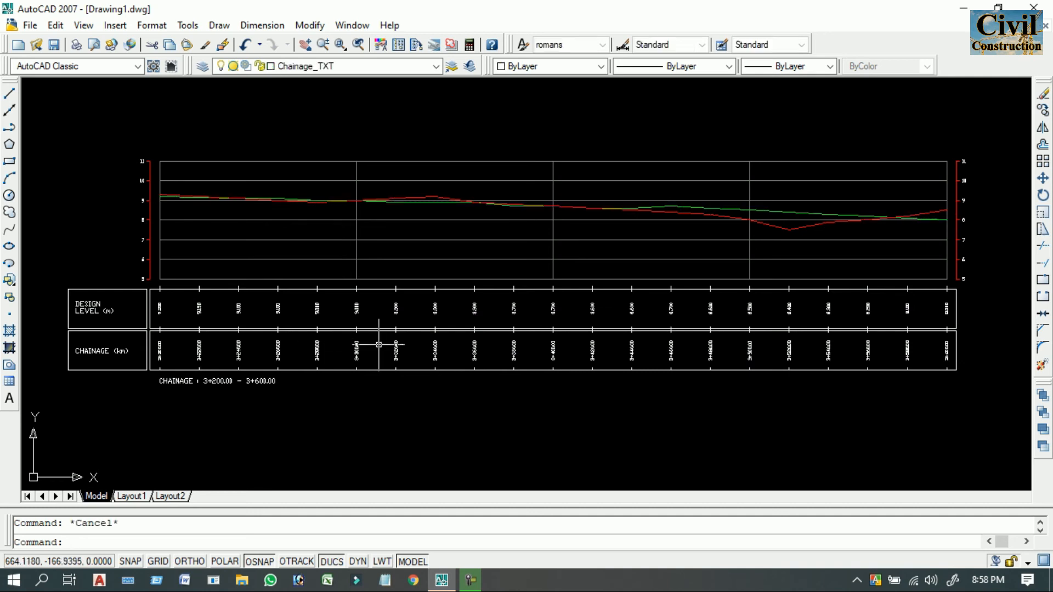
Compare the chainage rows beneath the design and existing profiles
middle_drag(151, 380, 262, 357)
scroll(262, 358, up, 1)
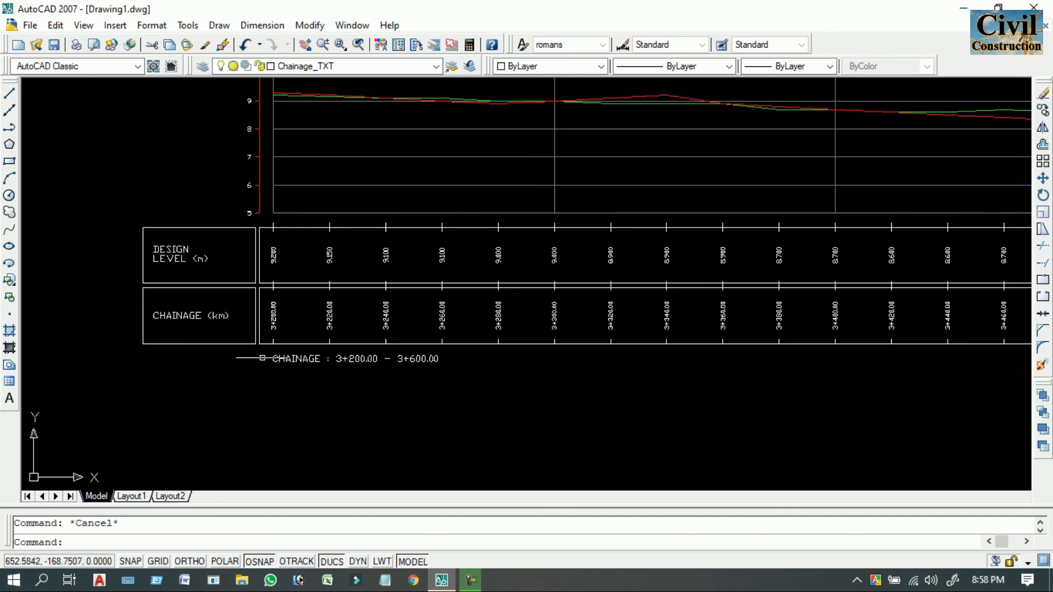
scroll(291, 325, up, 1)
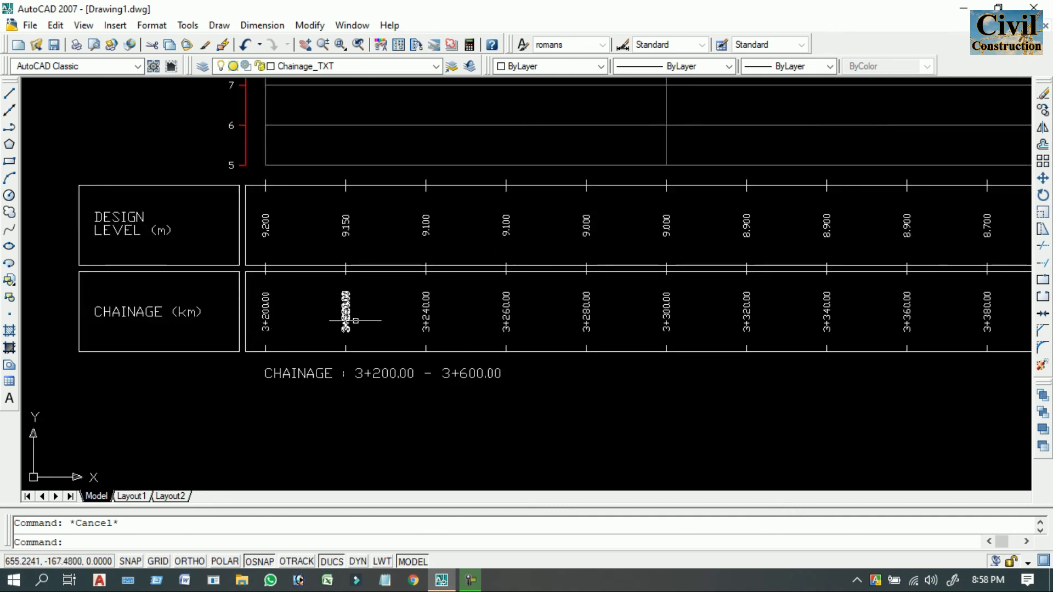
scroll(412, 317, down, 4)
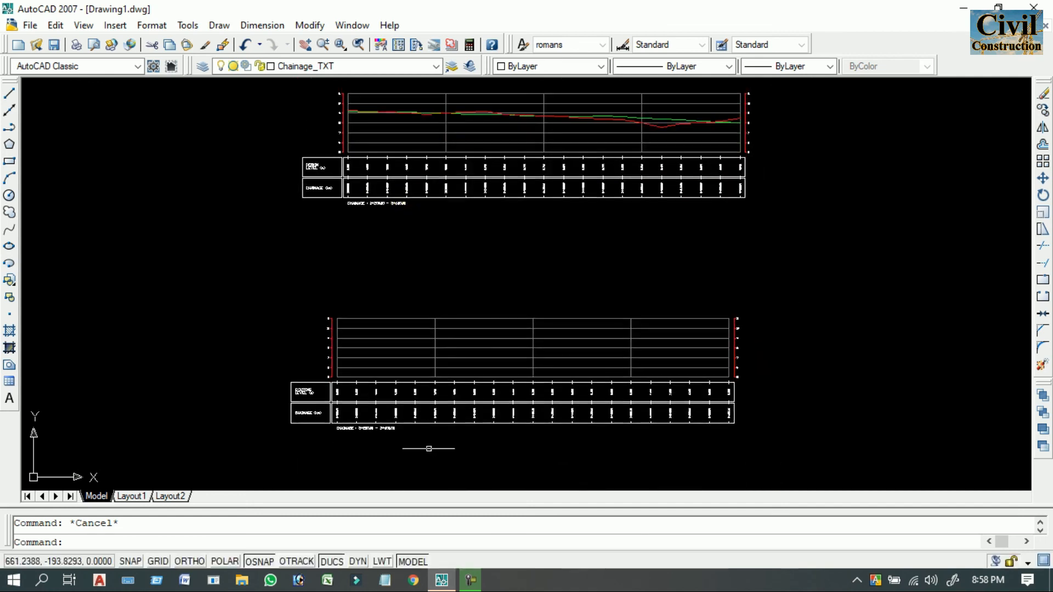
scroll(422, 217, up, 4)
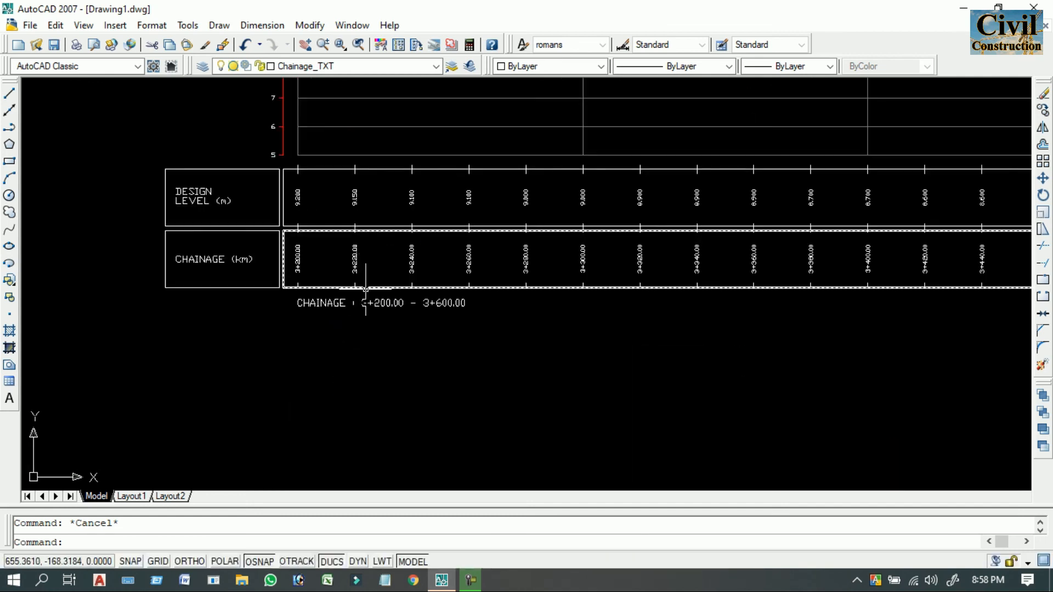
scroll(365, 289, up, 3)
scroll(357, 298, down, 2)
middle_drag(587, 337, 490, 330)
scroll(562, 339, down, 2)
middle_drag(576, 345, 451, 298)
Erase the chainage row beneath the combined profile, including its title box, chainage values and the chainage range caption
click(916, 316)
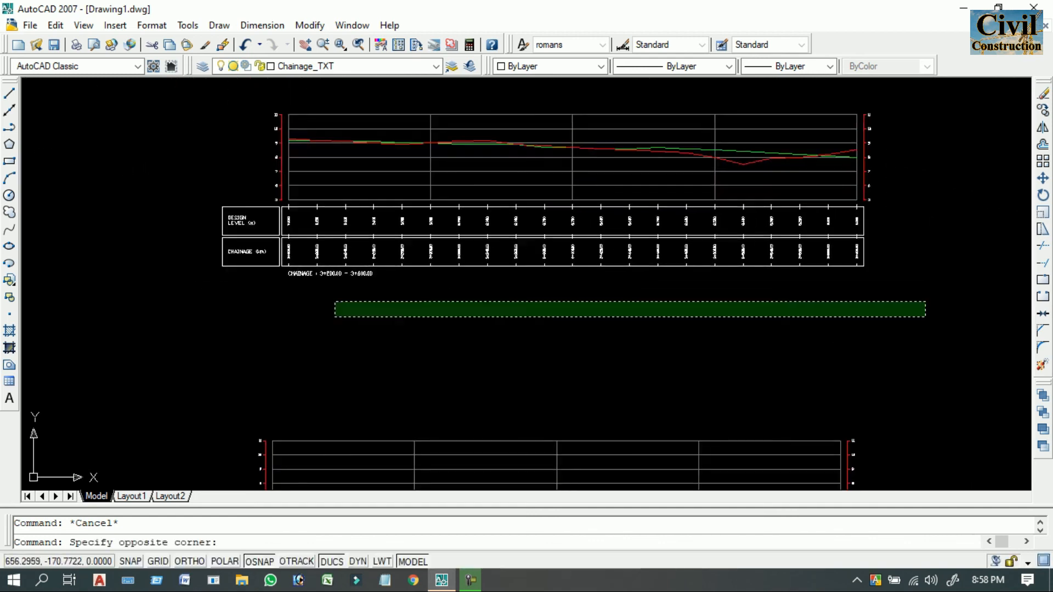
scroll(176, 266, up, 3)
scroll(271, 214, up, 1)
middle_drag(270, 214, 117, 244)
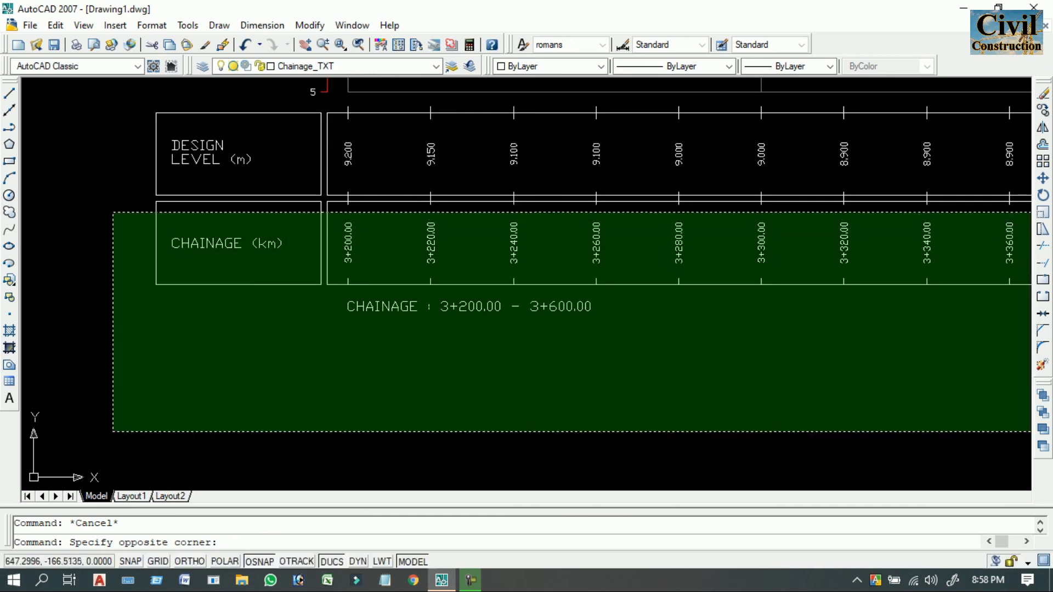
scroll(107, 201, up, 3)
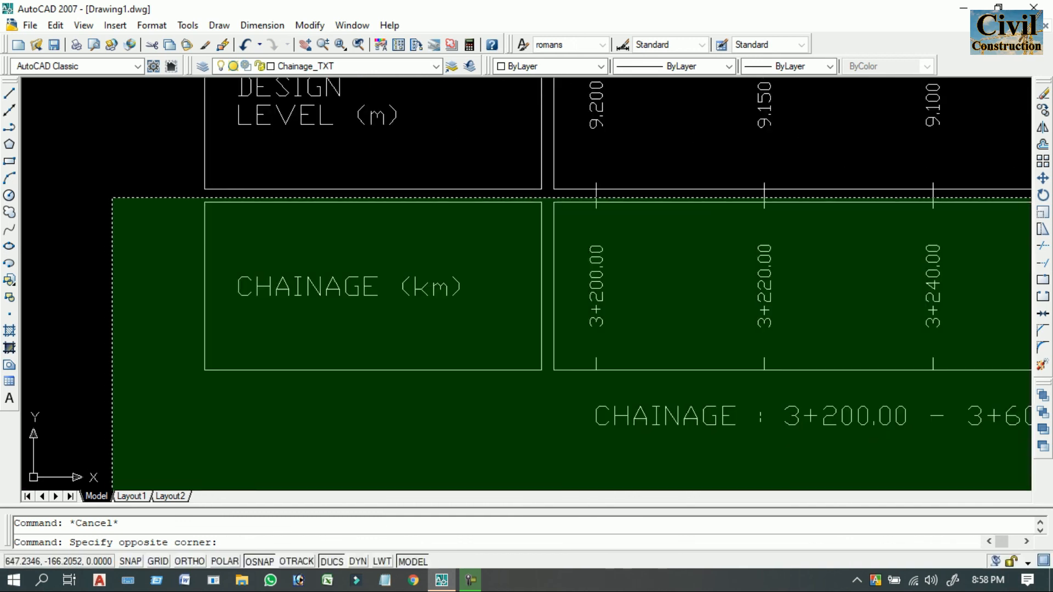
click(111, 196)
scroll(111, 195, down, 3)
middle_drag(329, 235, 366, 268)
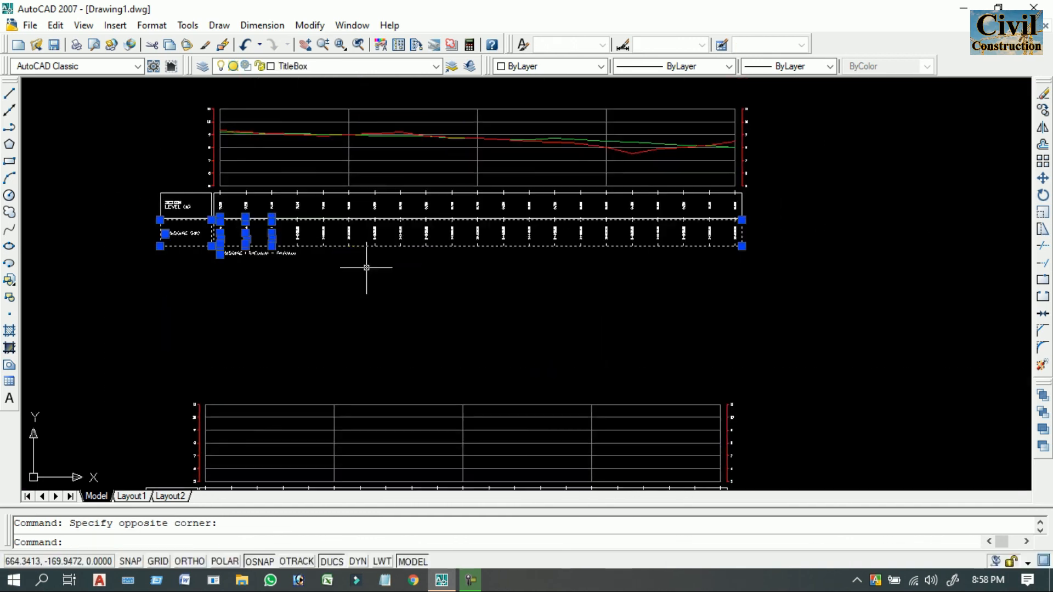
key(Delete)
click(824, 290)
click(274, 238)
key(Delete)
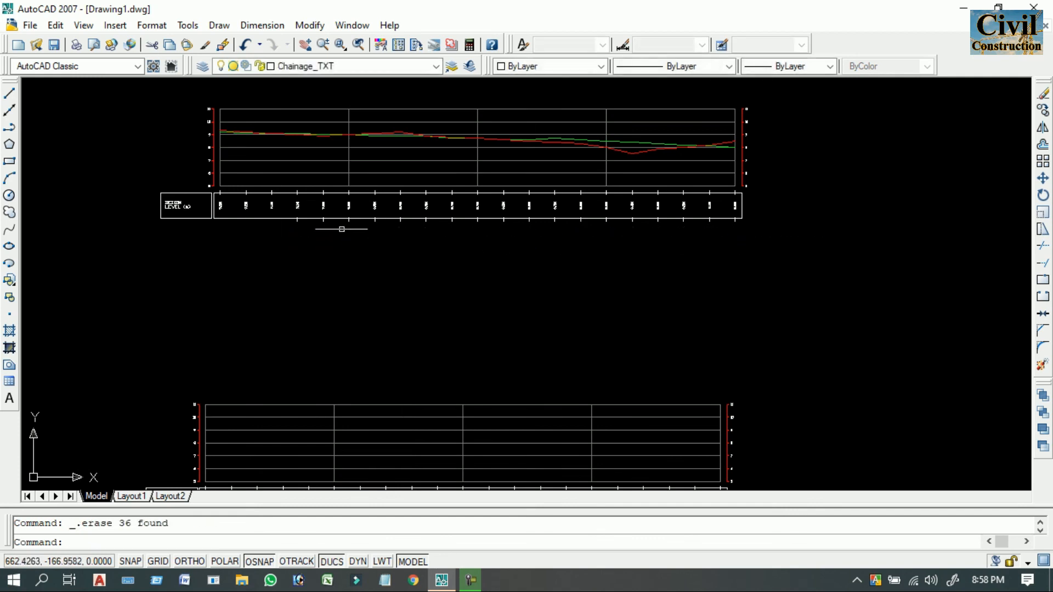
Erase the existing profile's empty grid and both level scales, keeping its existing level and chainage rows
middle_drag(682, 336, 677, 141)
scroll(712, 300, up, 6)
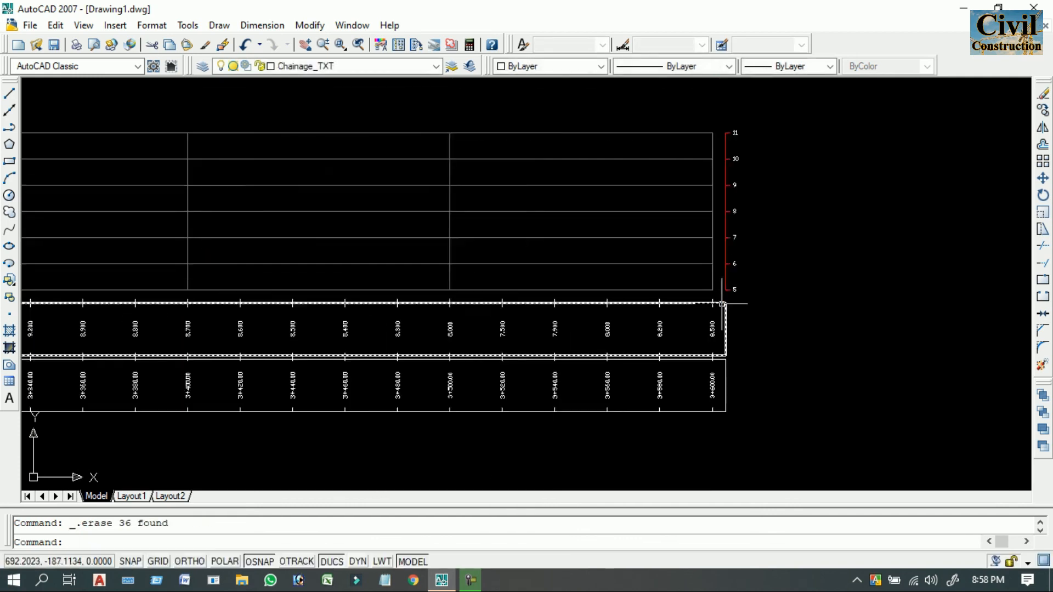
scroll(444, 192, down, 6)
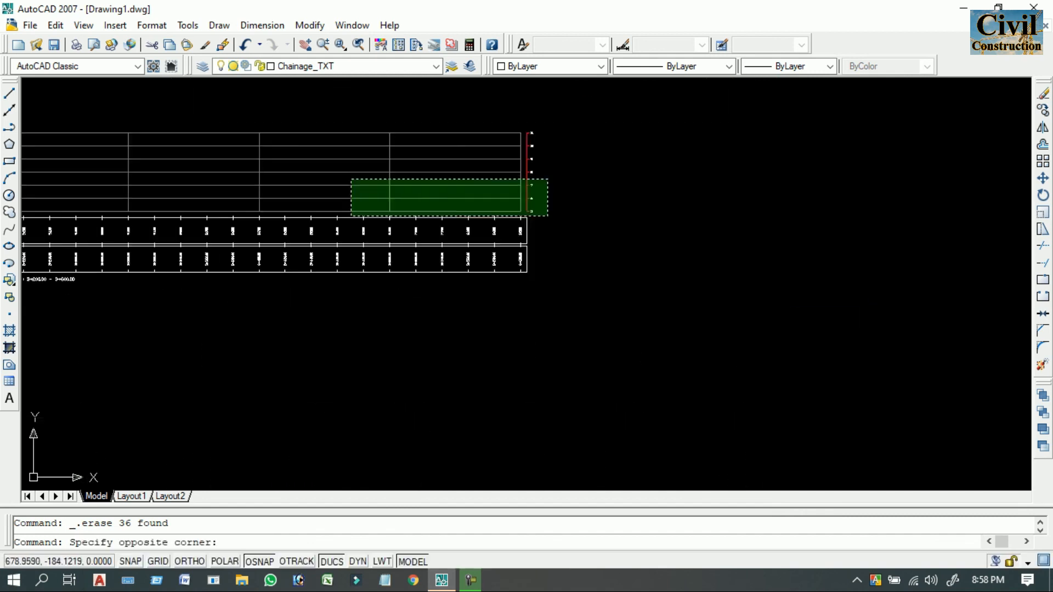
middle_drag(414, 189, 900, 258)
click(367, 168)
key(Delete)
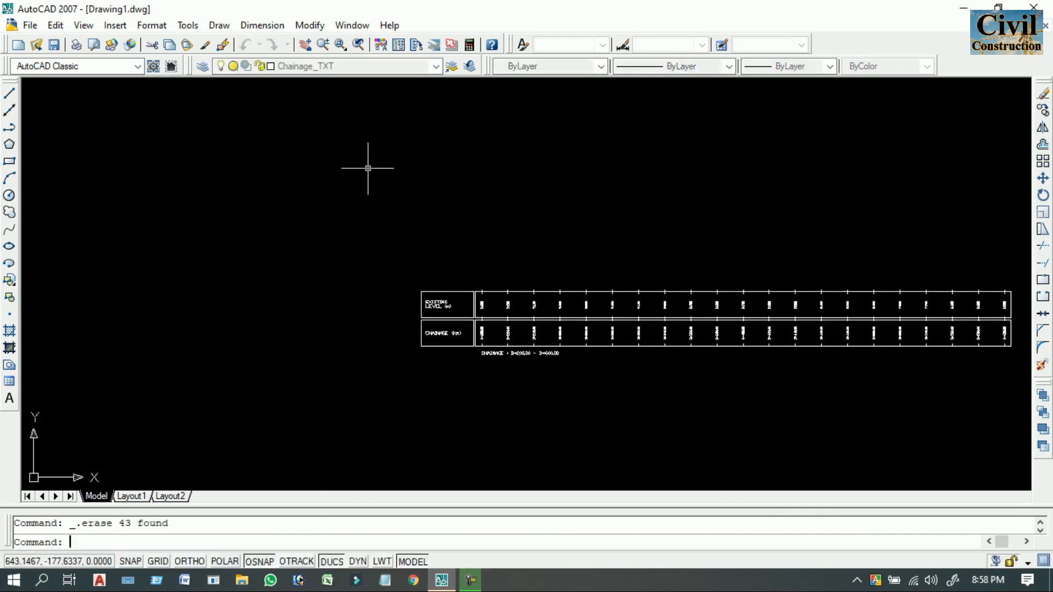
Move the existing level and chainage rows with their range caption beneath the design level row, left edges aligned and a small gap between
middle_drag(580, 299, 429, 246)
click(945, 332)
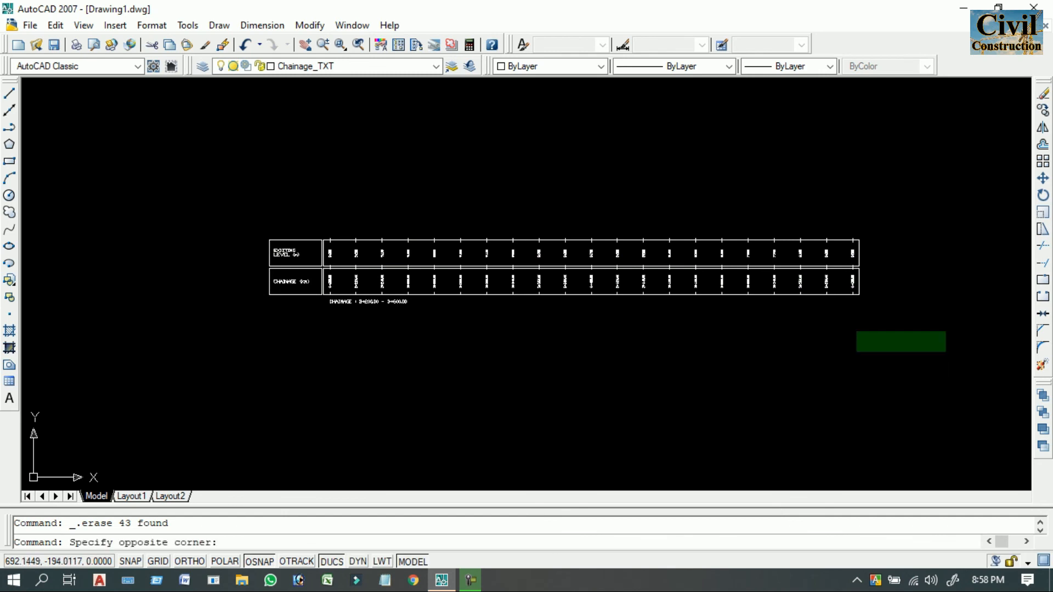
click(240, 198)
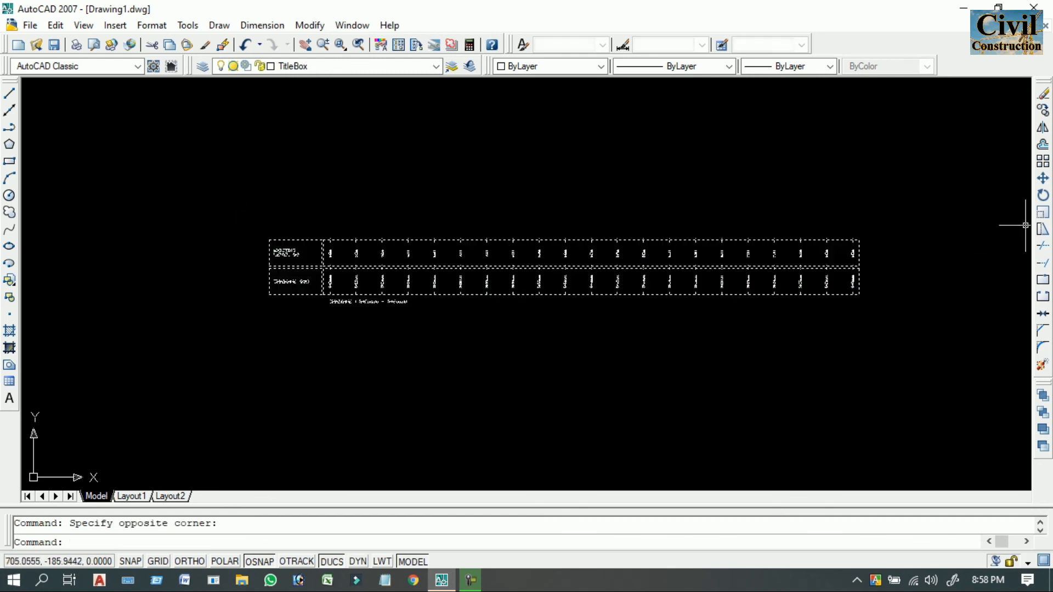
click(1043, 228)
click(269, 239)
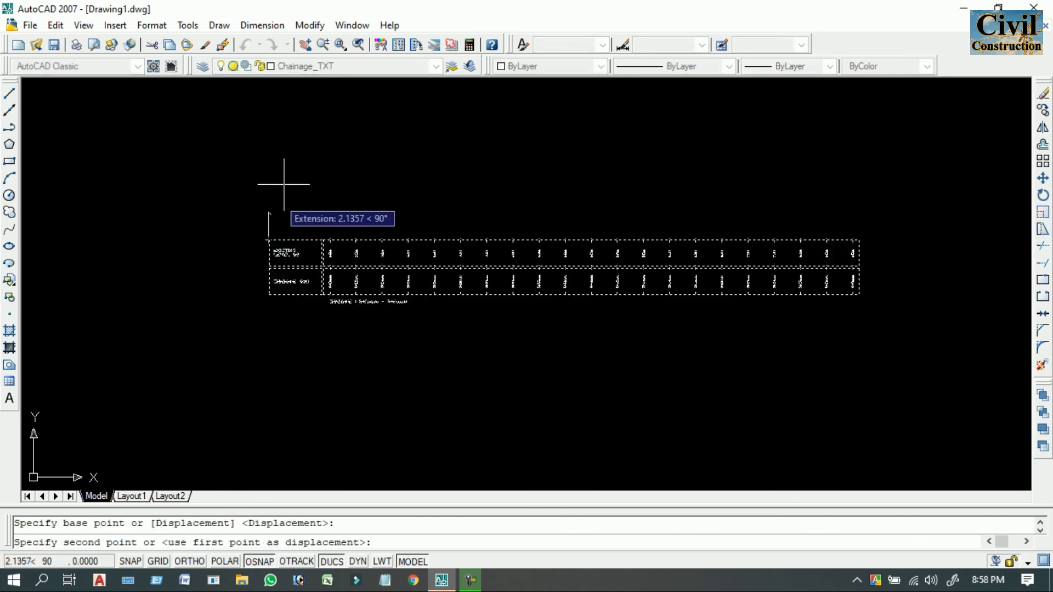
scroll(307, 356, down, 4)
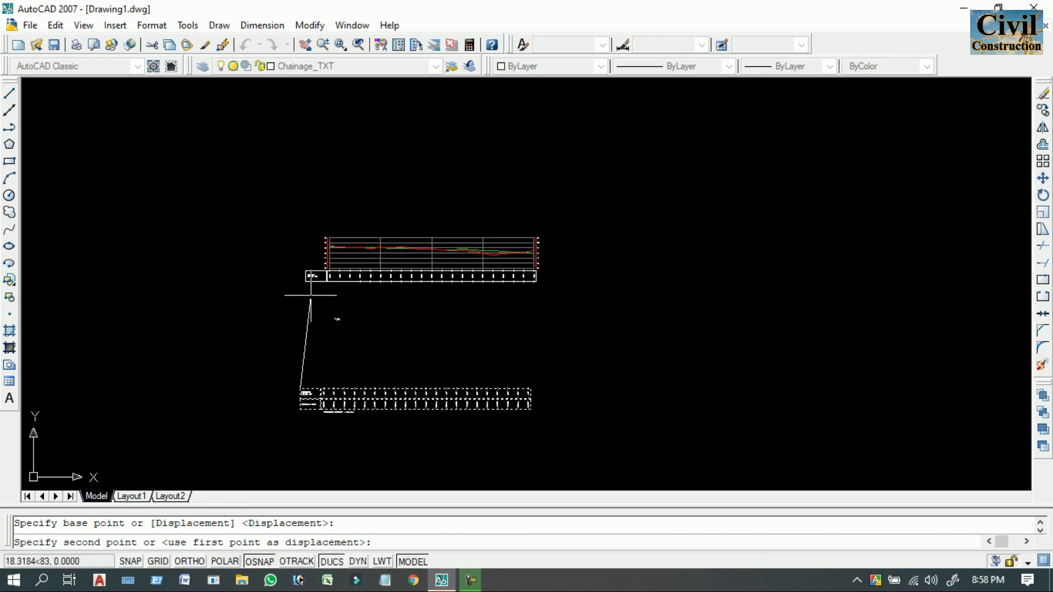
scroll(311, 295, up, 5)
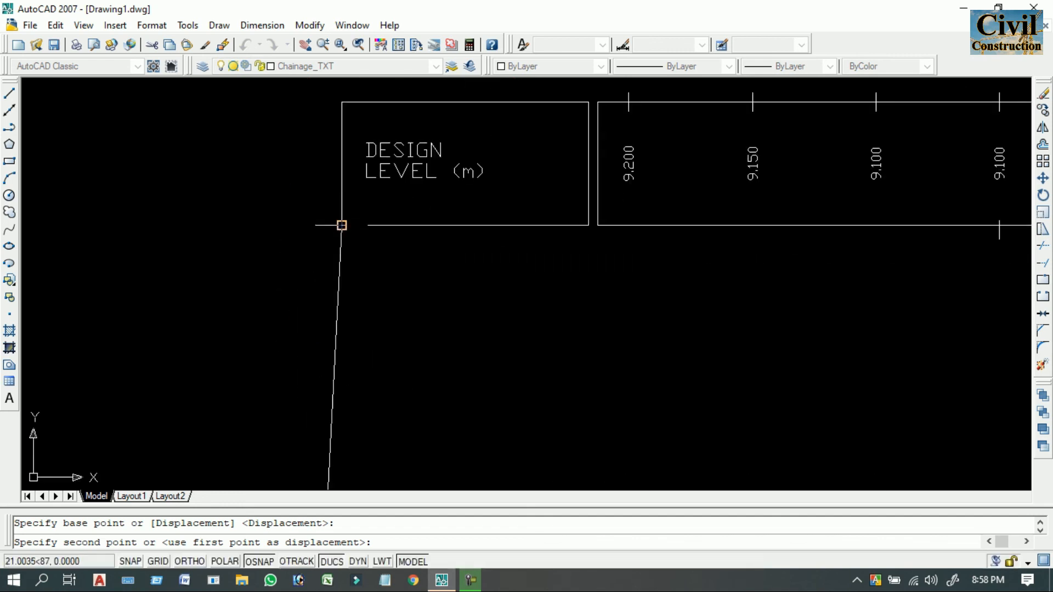
click(342, 235)
scroll(502, 349, down, 4)
scroll(587, 373, up, 4)
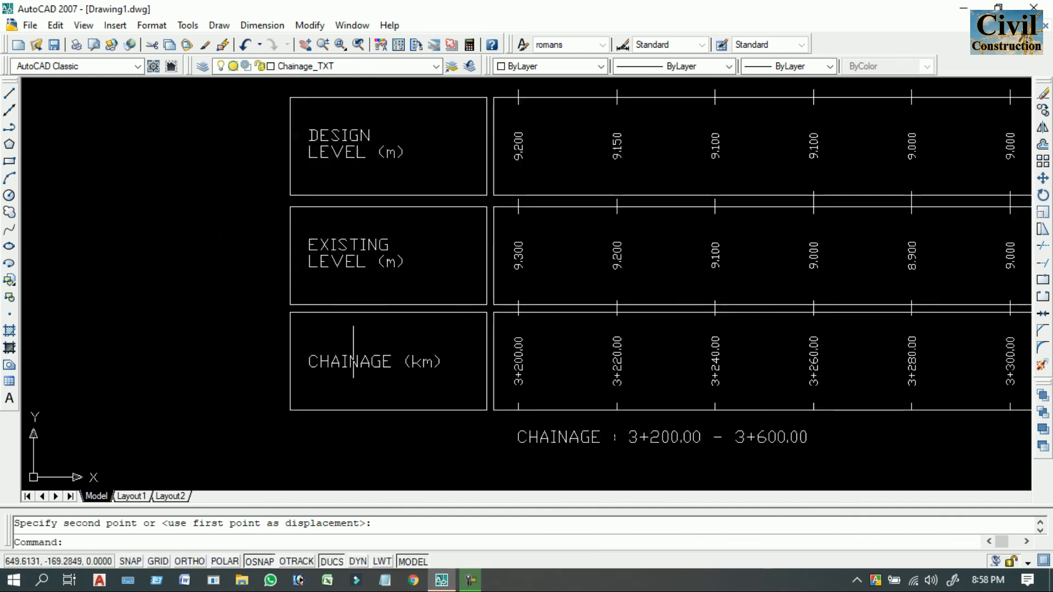
Check the combined profile, comparing the design and existing level values at the first chainages with the two lines on the grid
scroll(353, 351, down, 4)
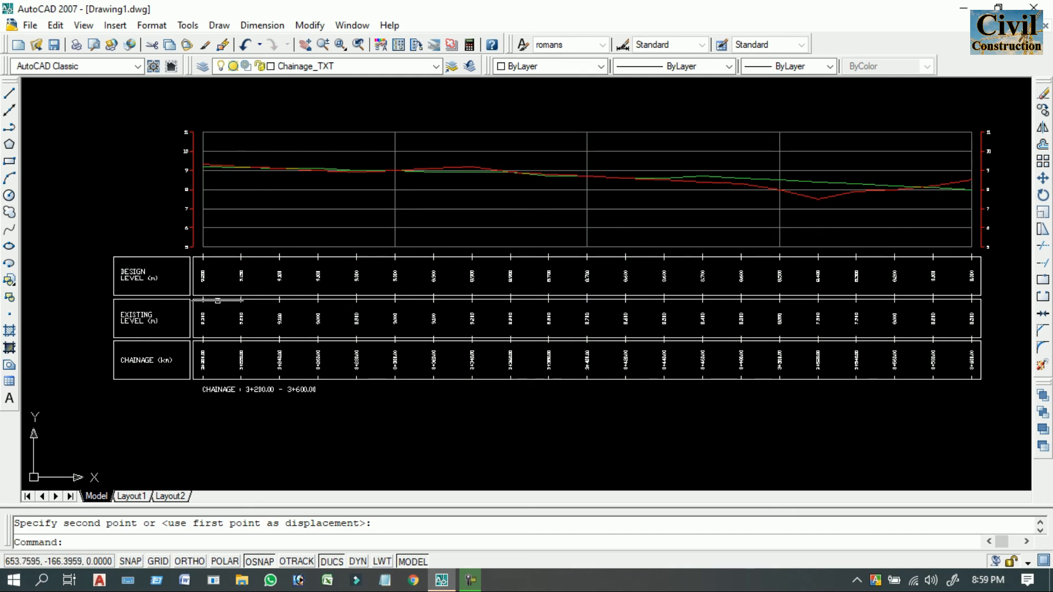
scroll(189, 305, up, 5)
middle_drag(185, 348, 307, 326)
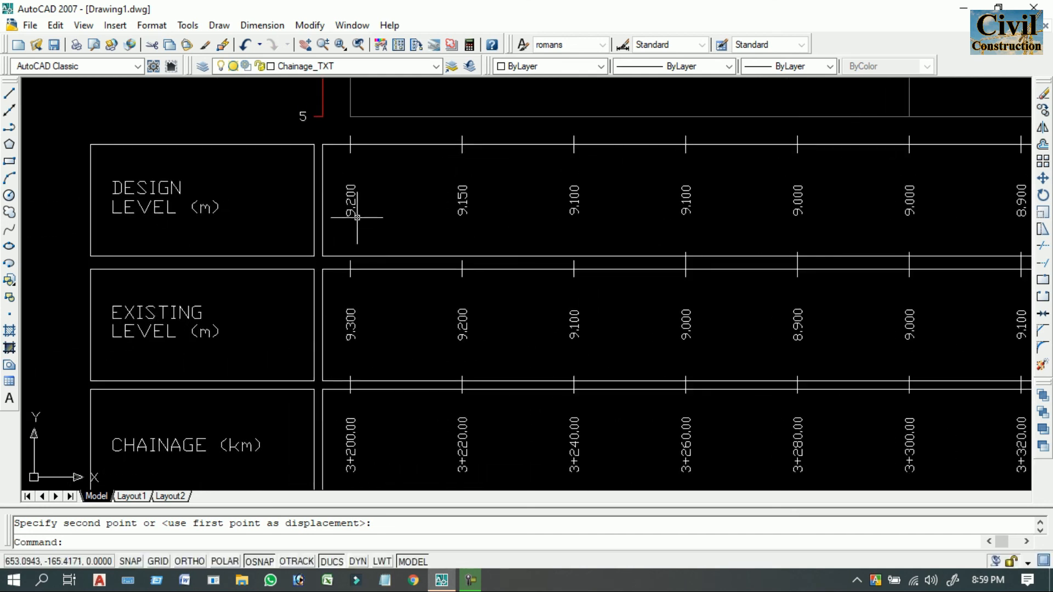
scroll(356, 219, down, 2)
middle_drag(384, 158, 380, 206)
scroll(357, 135, up, 3)
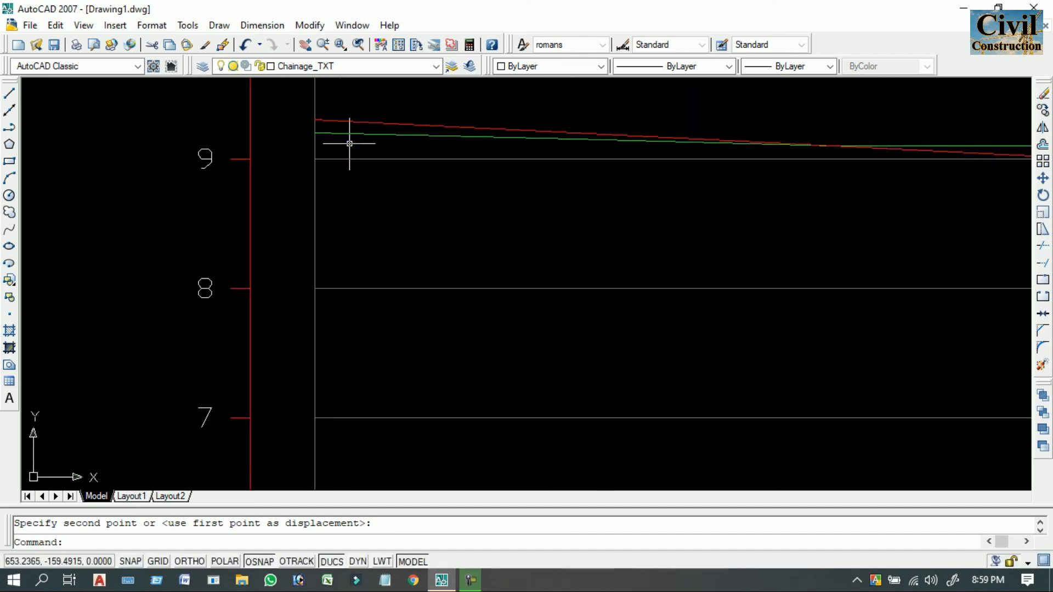
scroll(351, 144, up, 2)
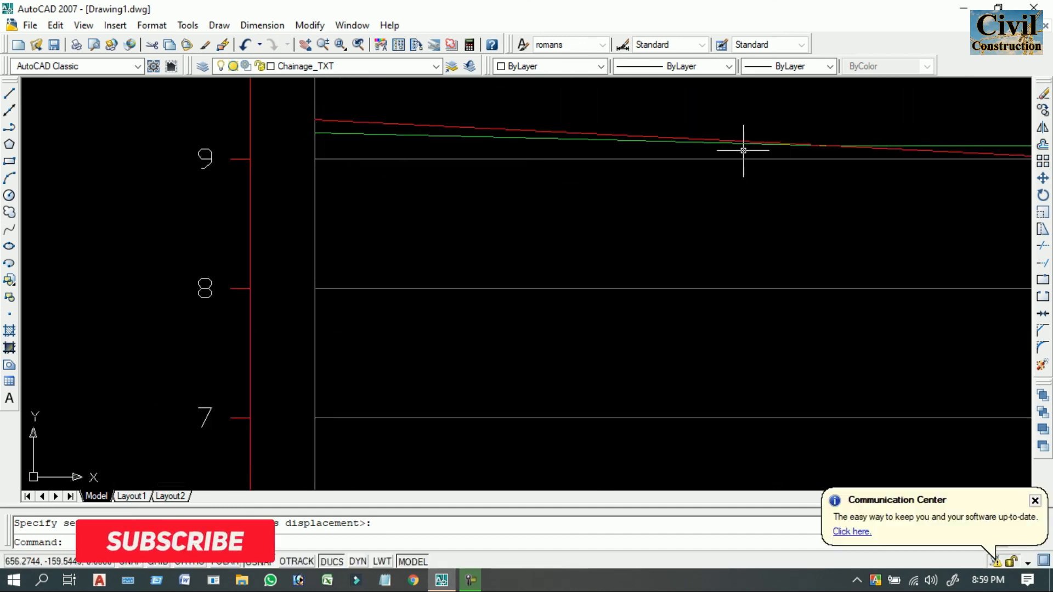
scroll(742, 150, down, 10)
middle_drag(737, 240, 567, 255)
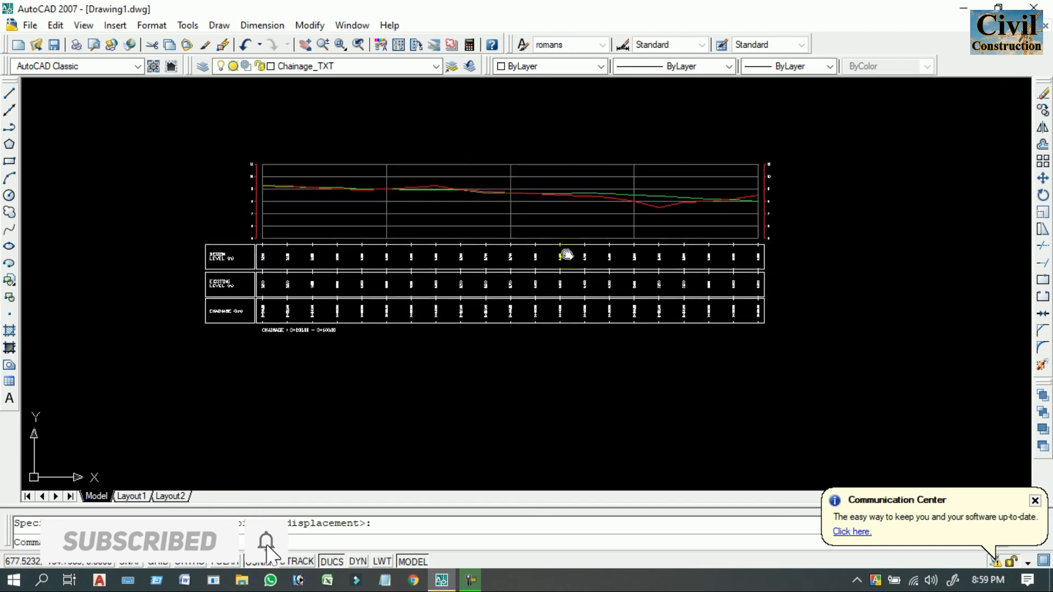